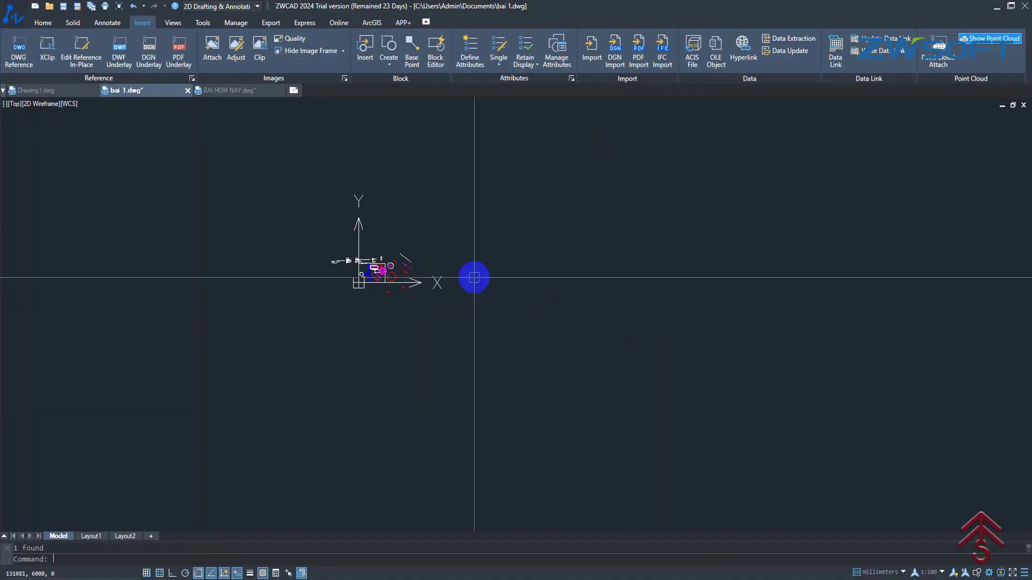
Pan and zoom the drawing to open empty space left of the notes beside the shapes.
scroll(329, 260, "up", 3)
scroll(482, 258, "up", 3)
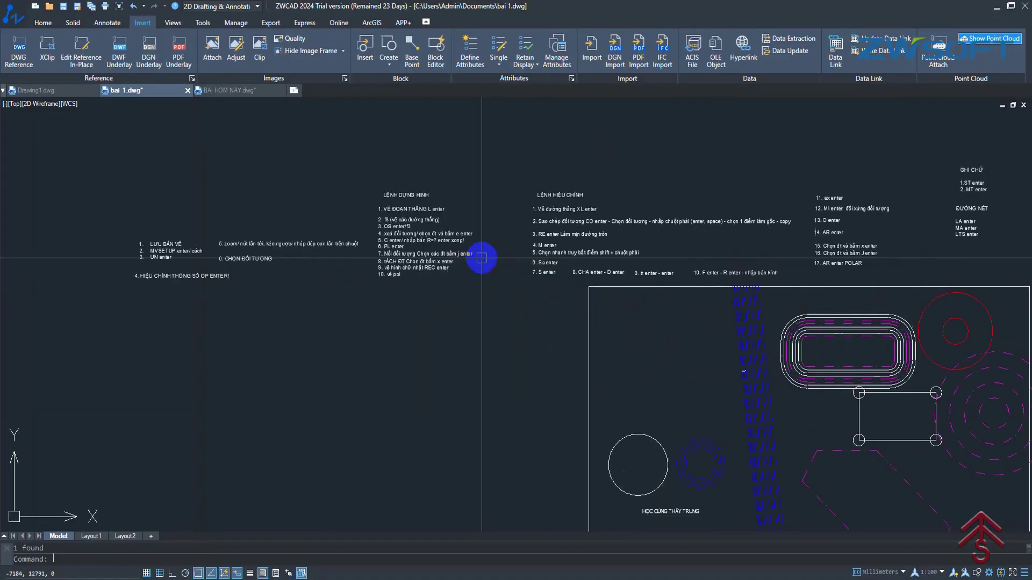
middle_click_drag(482, 258, 165, 304)
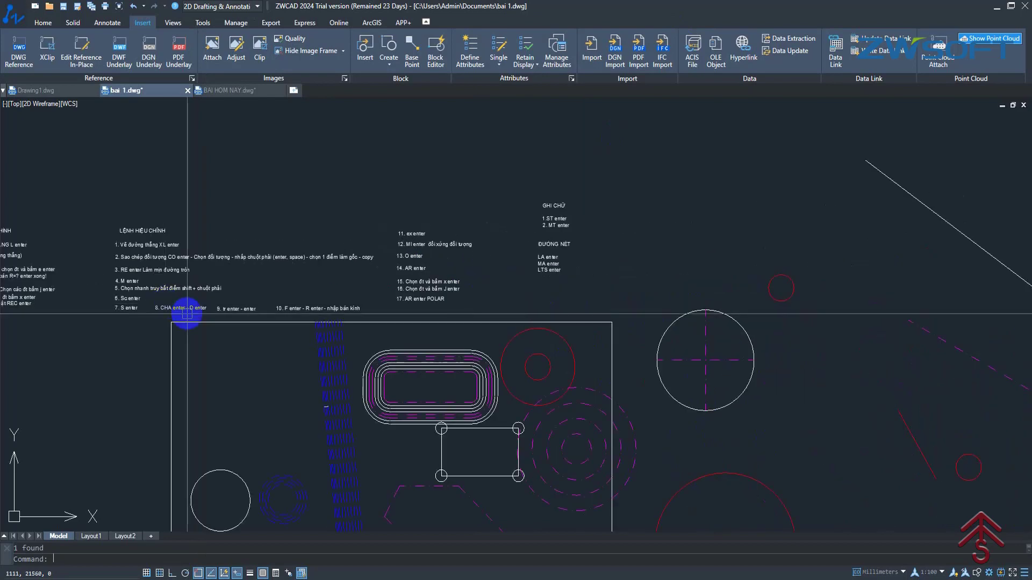
scroll(187, 314, "down", 2)
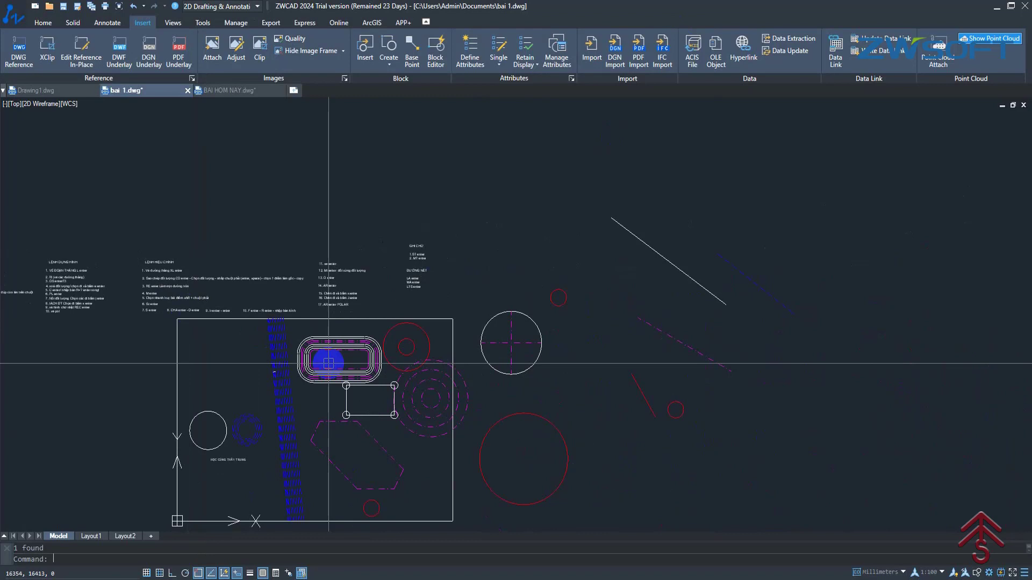
mouse_move(328, 364)
middle_mouse_down()
mouse_move(427, 316)
mouse_move(420, 301)
middle_mouse_up()
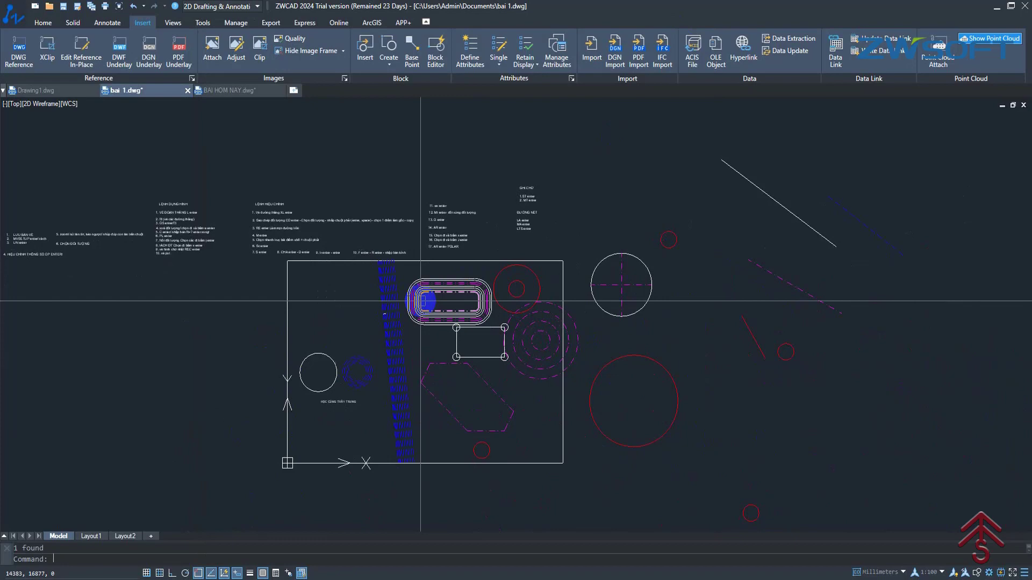
mouse_move(201, 334)
middle_mouse_down()
mouse_move(502, 343)
mouse_move(535, 331)
middle_mouse_up()
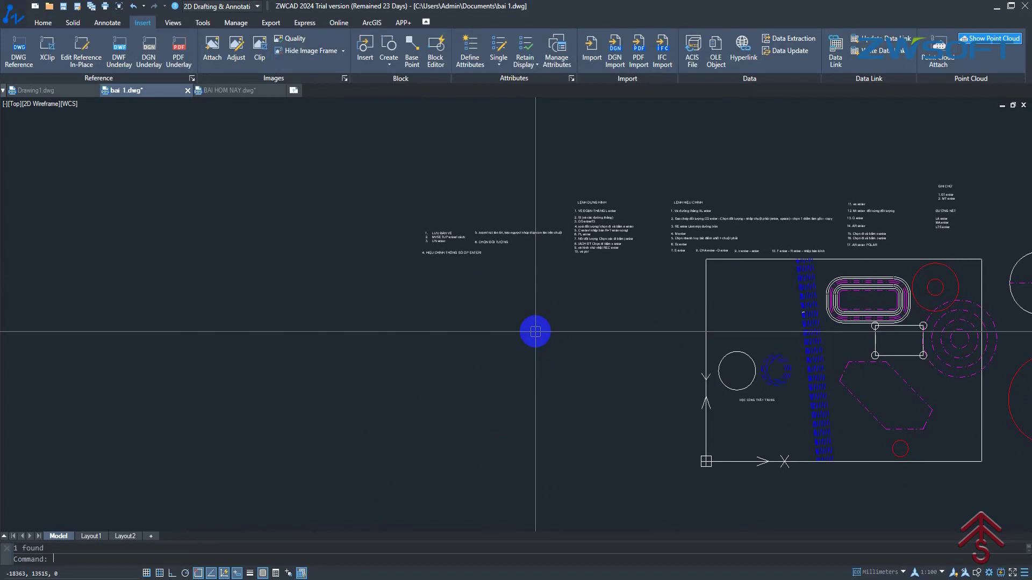
scroll(709, 306, "up", 5)
scroll(753, 290, "up", 3)
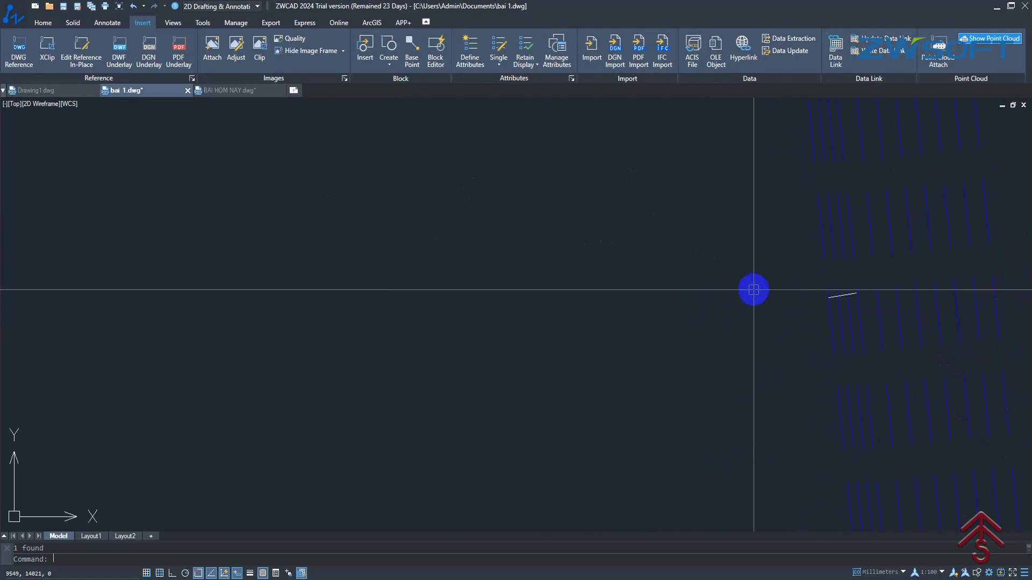
scroll(709, 299, "down", 8)
scroll(488, 302, "up", 2)
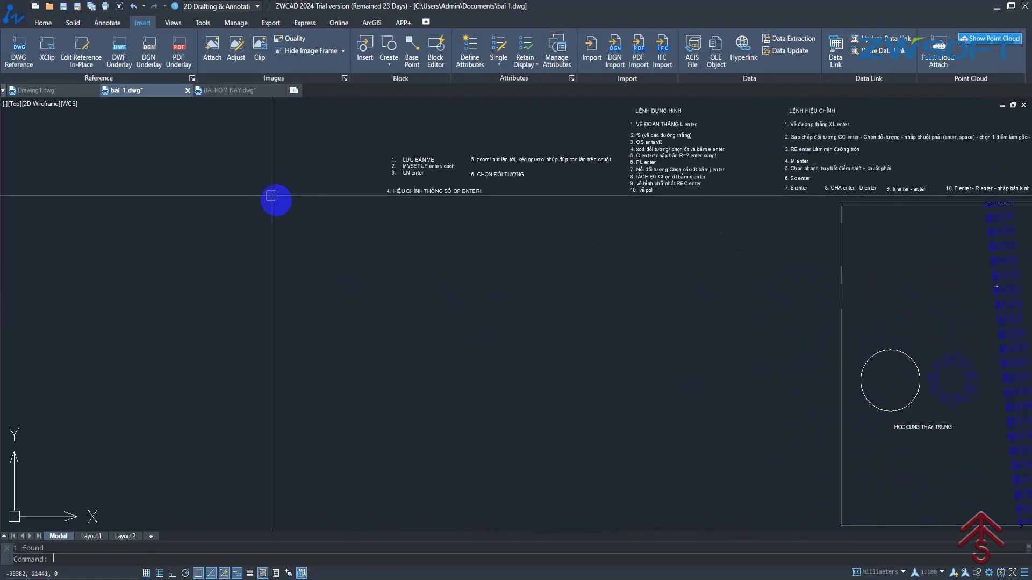
Use the ribbon controls at the top while zooming around the practice area.
left_click(112, 48)
scroll(119, 25, "up", 1)
scroll(117, 24, "up", 1)
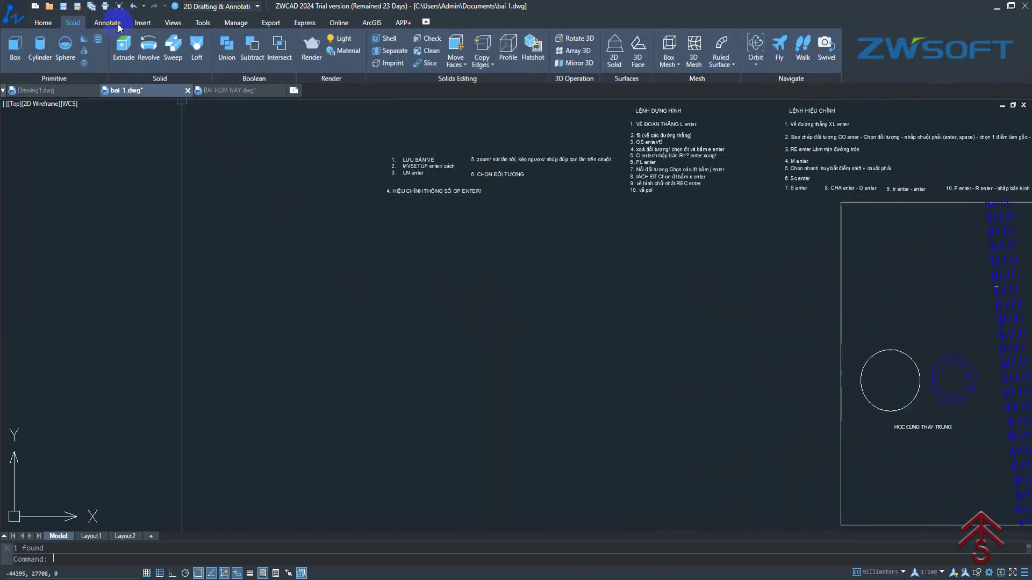
scroll(118, 23, "down", 1)
scroll(140, 32, "down", 1)
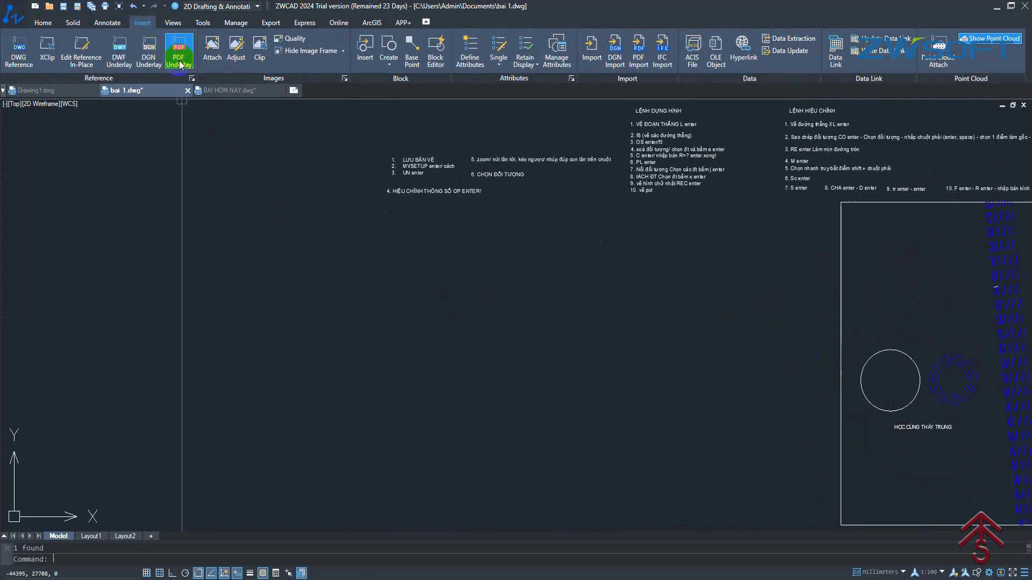
left_click(179, 60)
left_click(24, 62)
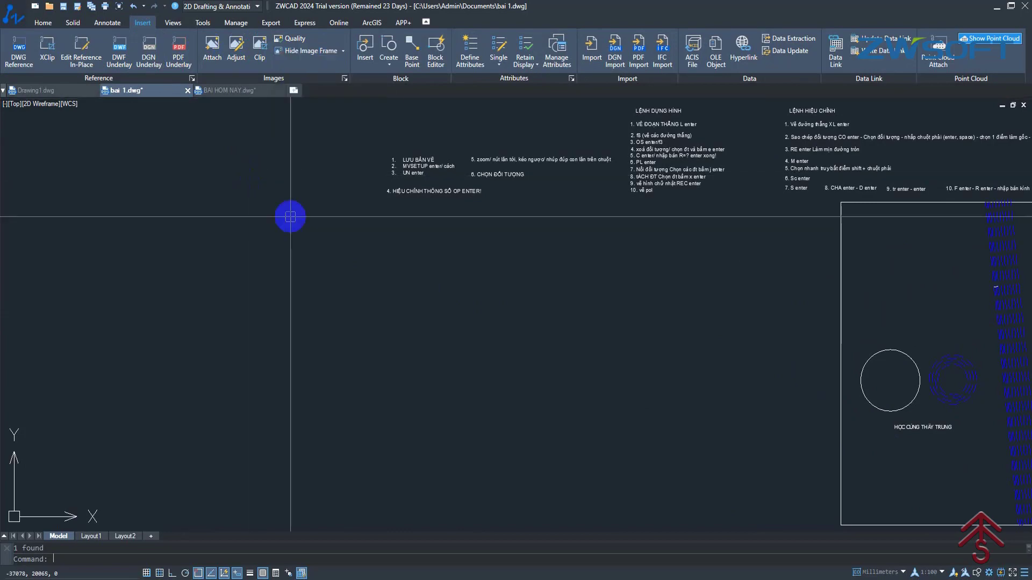
Review the exercise sheet in Foxit Reader, then minimize it to return to ZWCAD.
key("alt+Tab")
scroll(380, 274, "down", 1)
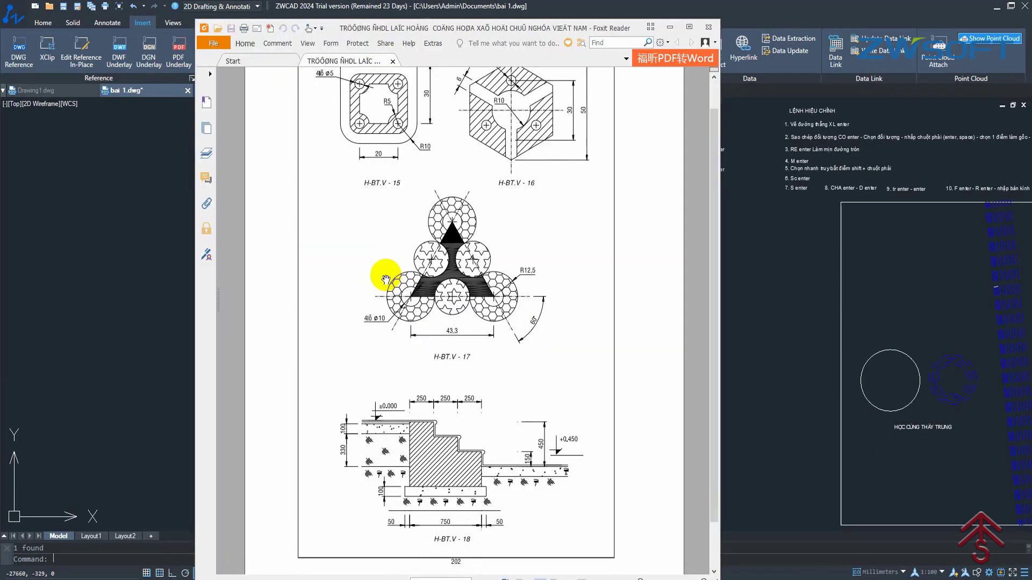
scroll(414, 263, "up", 1)
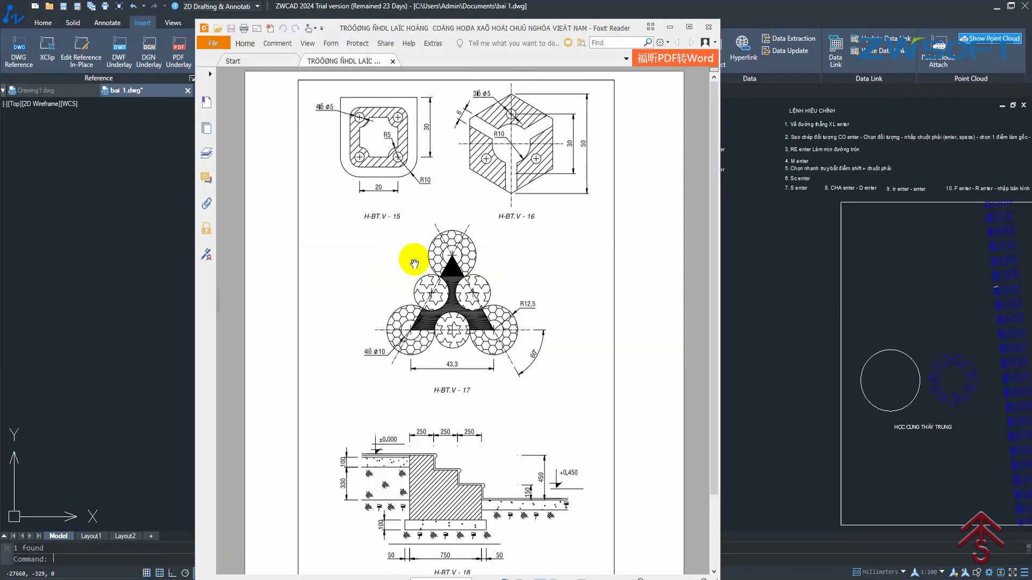
left_click(669, 26)
Start a PDF underlay attach using BAI TAP hacthvl.pdf from the ZWCAD 2023 folder.
left_click(183, 59)
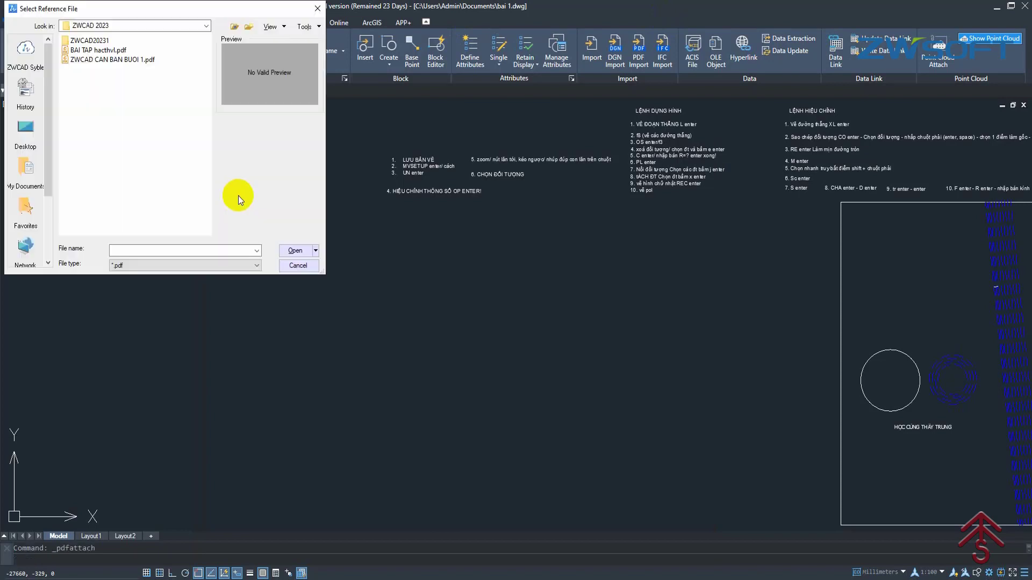
left_click(123, 27)
left_click(99, 168)
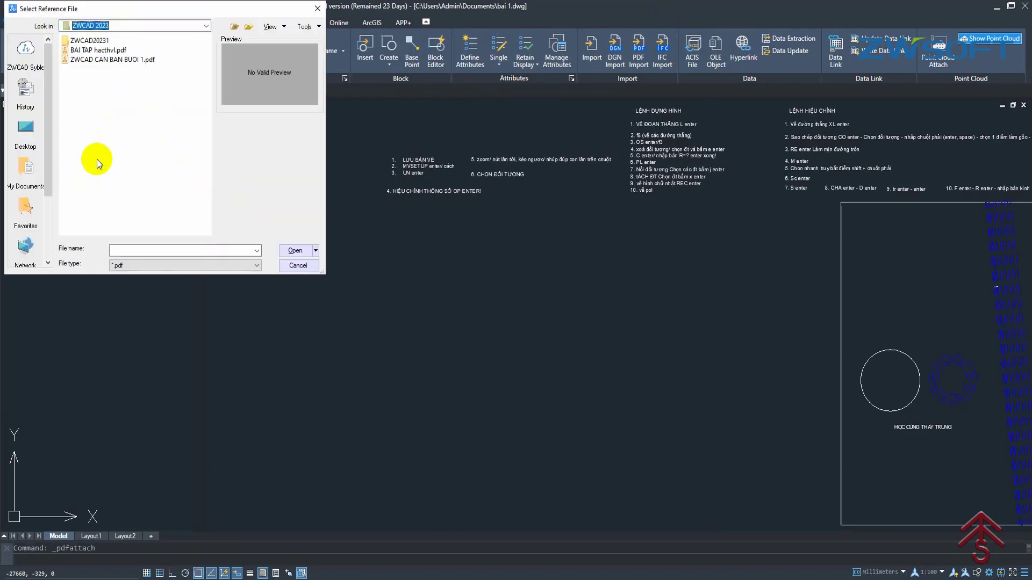
left_click(112, 51)
left_click(295, 250)
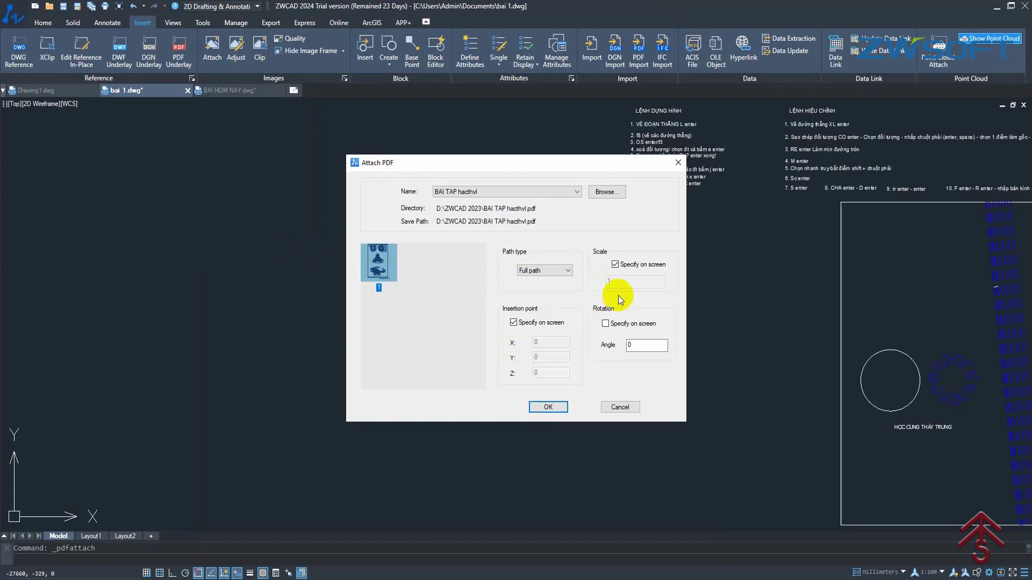
Confirm Attach PDF and insert the exercise sheet at scale 100.
left_click(547, 407)
scroll(491, 346, "down", 4)
type("100")
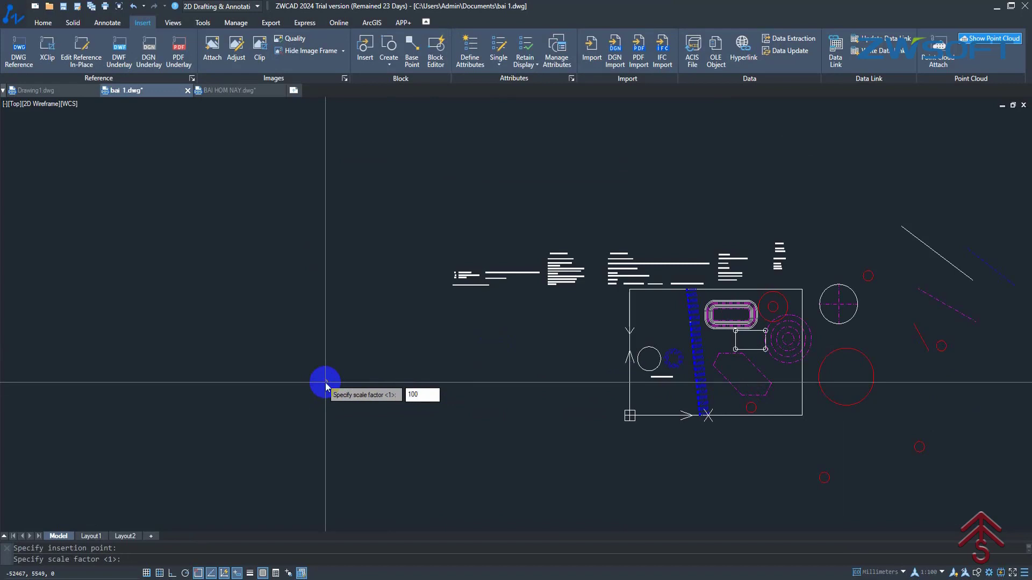
key("Return")
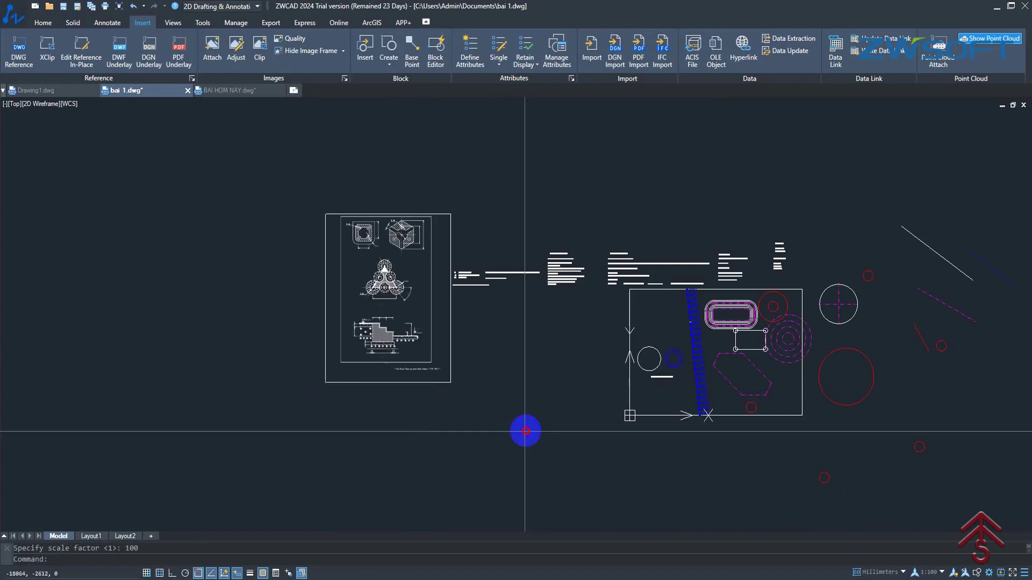
Move the attached sheet so it sits left of the practice shapes.
left_click(527, 428)
left_click(338, 343)
type("m")
key("Return")
left_click(358, 397)
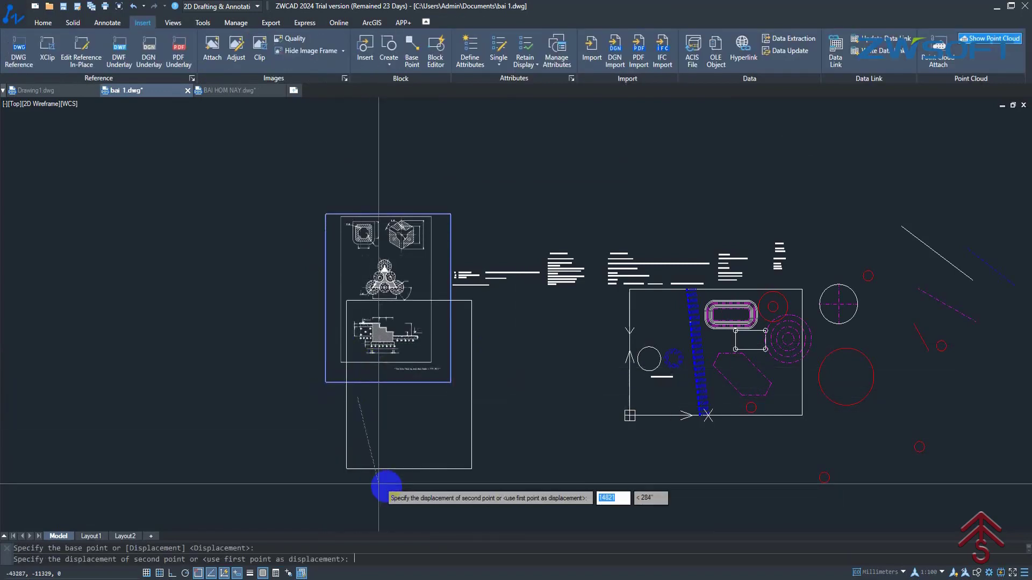
left_click(503, 482)
key("Escape")
scroll(553, 355, "up", 4)
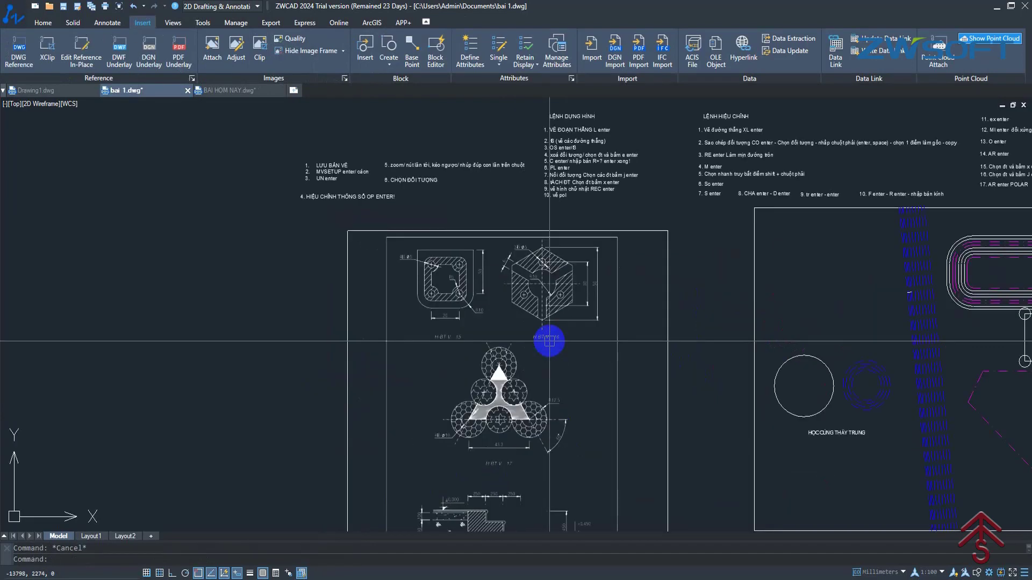
scroll(339, 285, "up", 2)
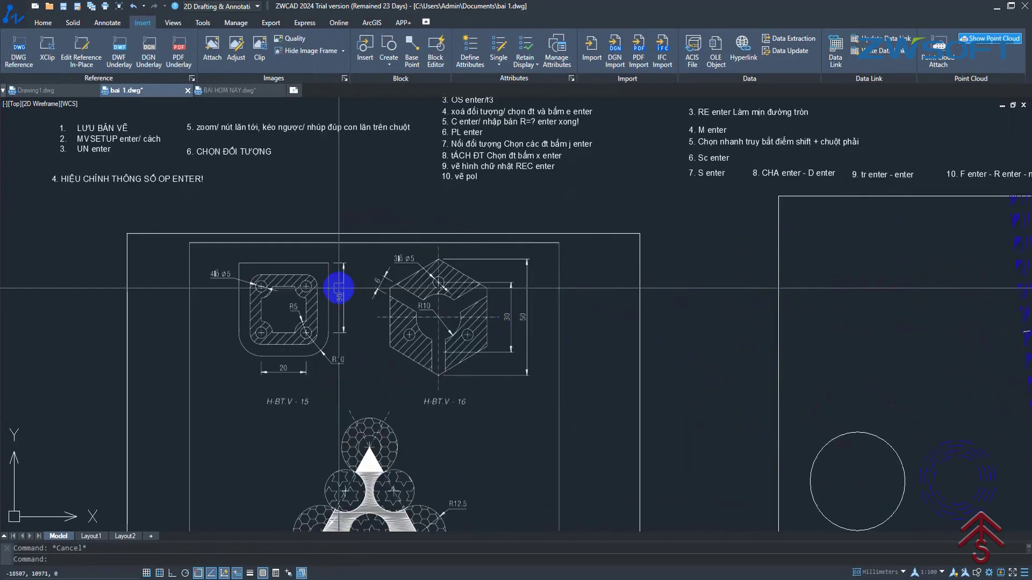
scroll(338, 272, "up", 1)
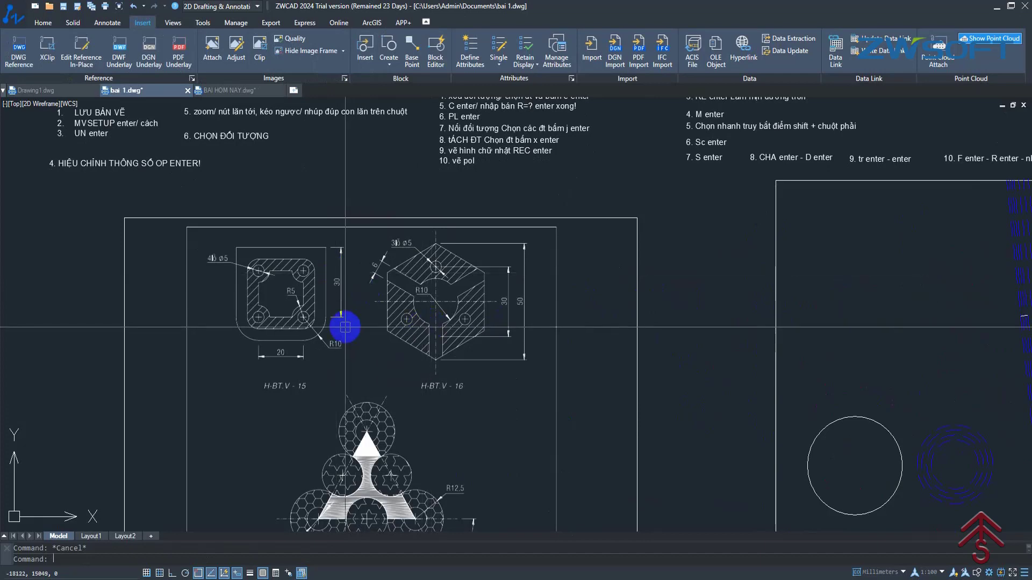
scroll(354, 344, "down", 3)
scroll(376, 345, "down", 1)
scroll(409, 346, "up", 4)
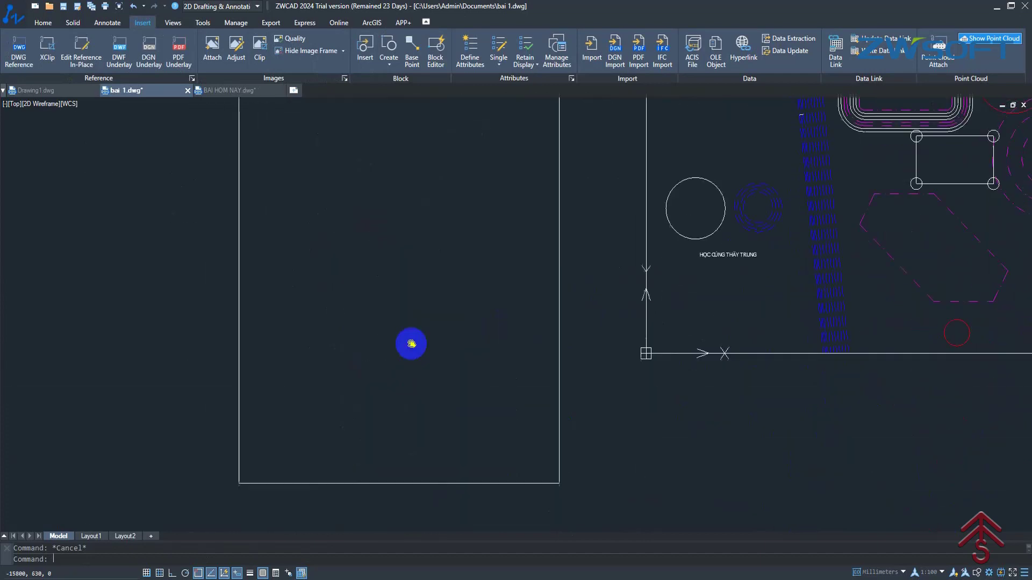
scroll(513, 468, "up", 2)
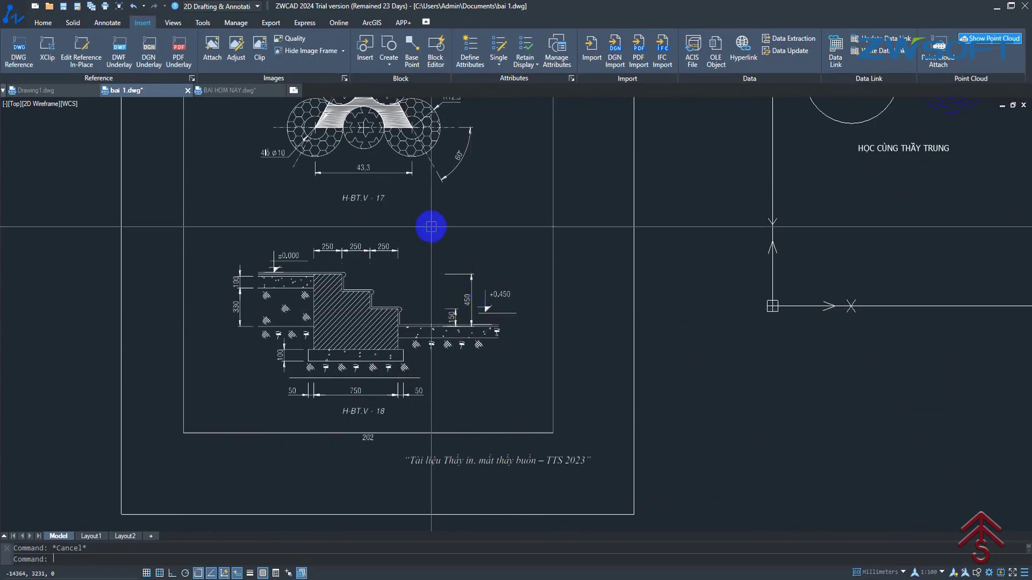
middle_click_drag(431, 226, 407, 339)
scroll(408, 339, "down", 4)
scroll(325, 357, "up", 4)
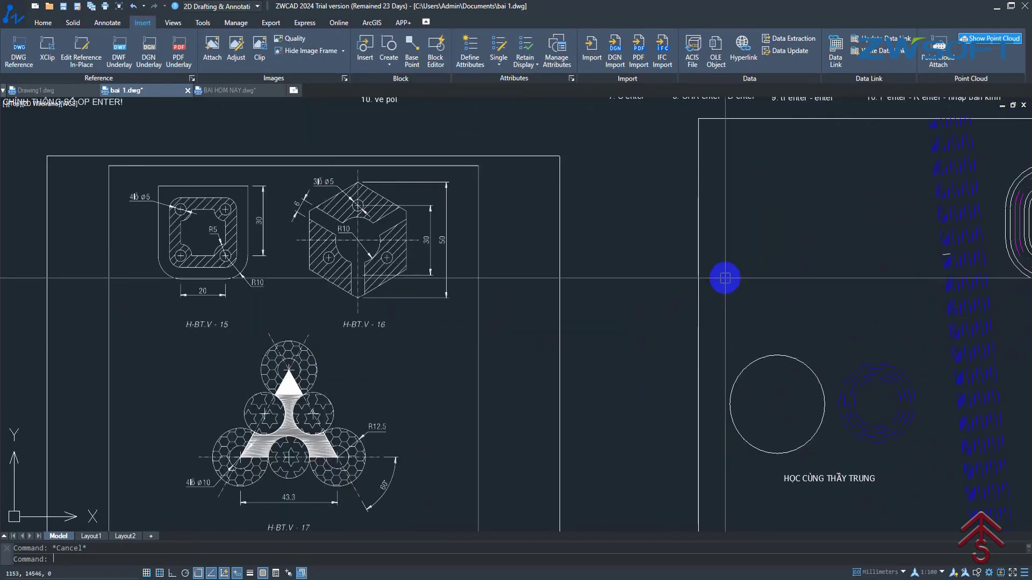
scroll(179, 211, "up", 1)
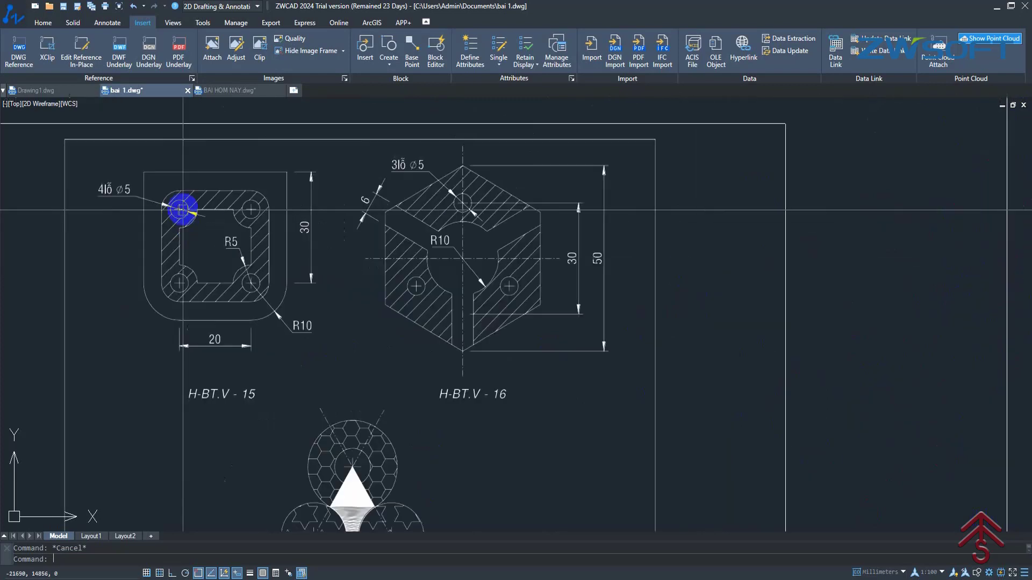
scroll(177, 245, "up", 3)
scroll(178, 245, "down", 2)
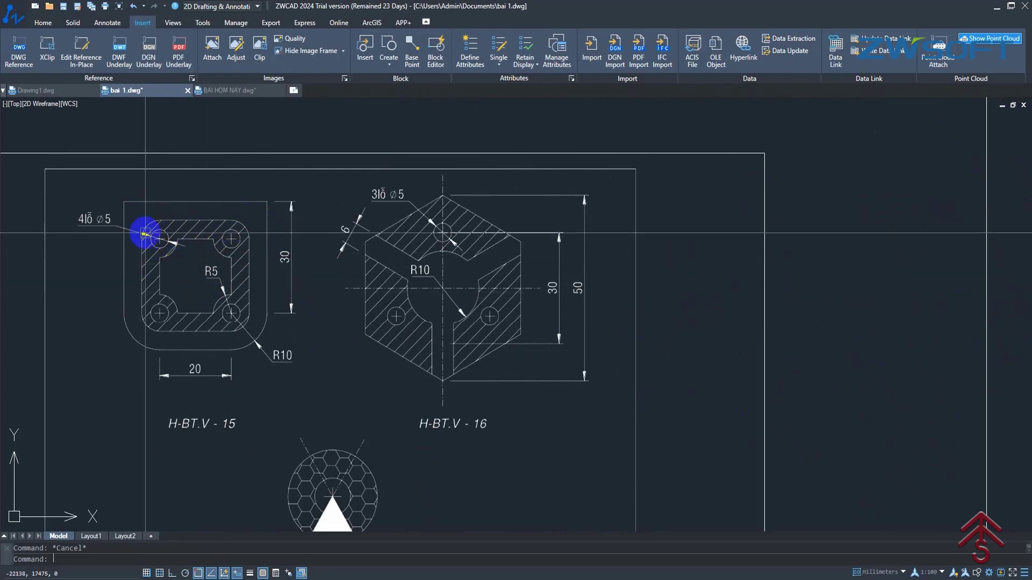
left_click(48, 180)
key("Escape")
scroll(301, 408, "down", 1)
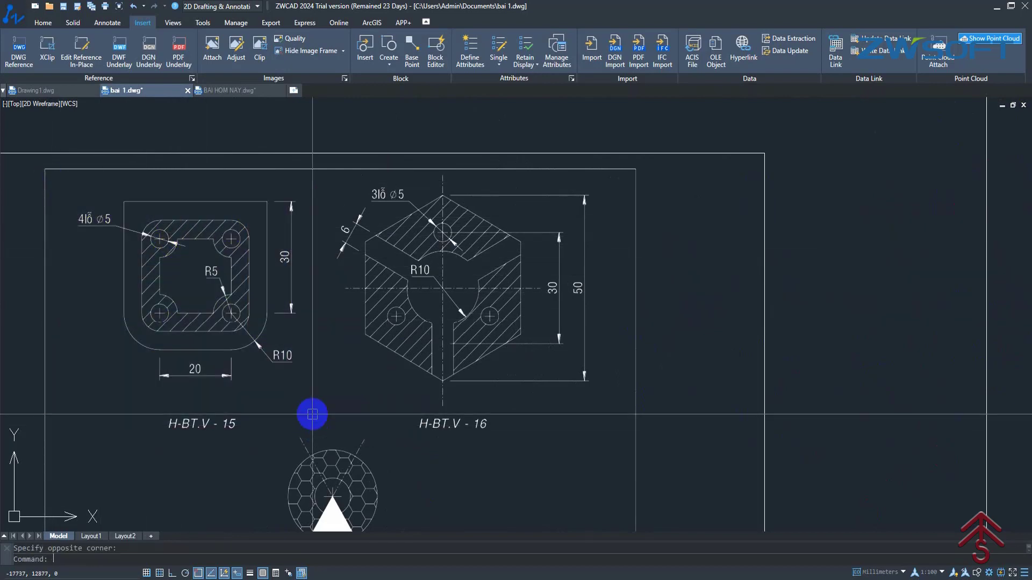
scroll(355, 319, "down", 3)
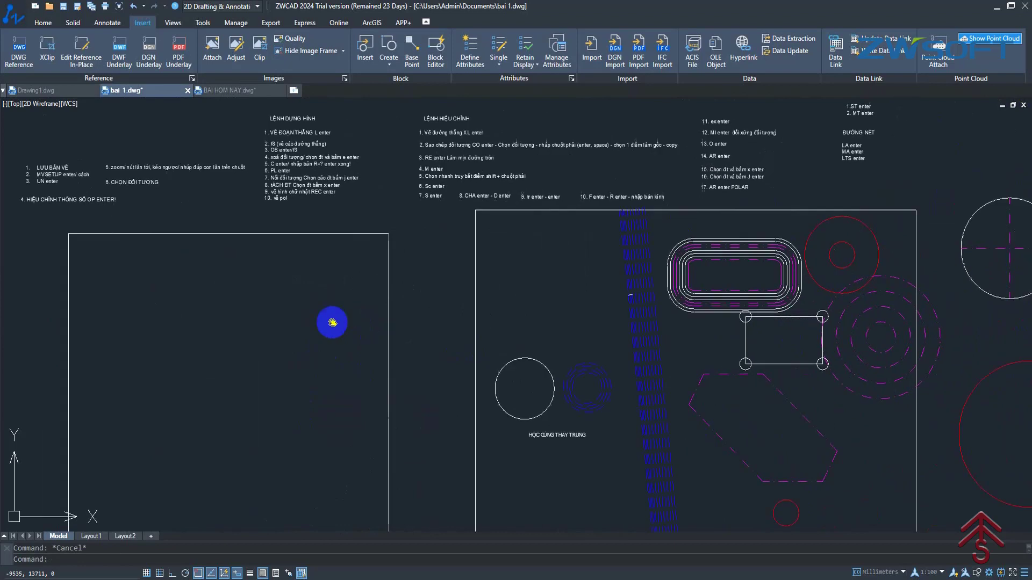
left_click(475, 274)
key("Escape")
middle_click_drag(438, 277, 454, 256)
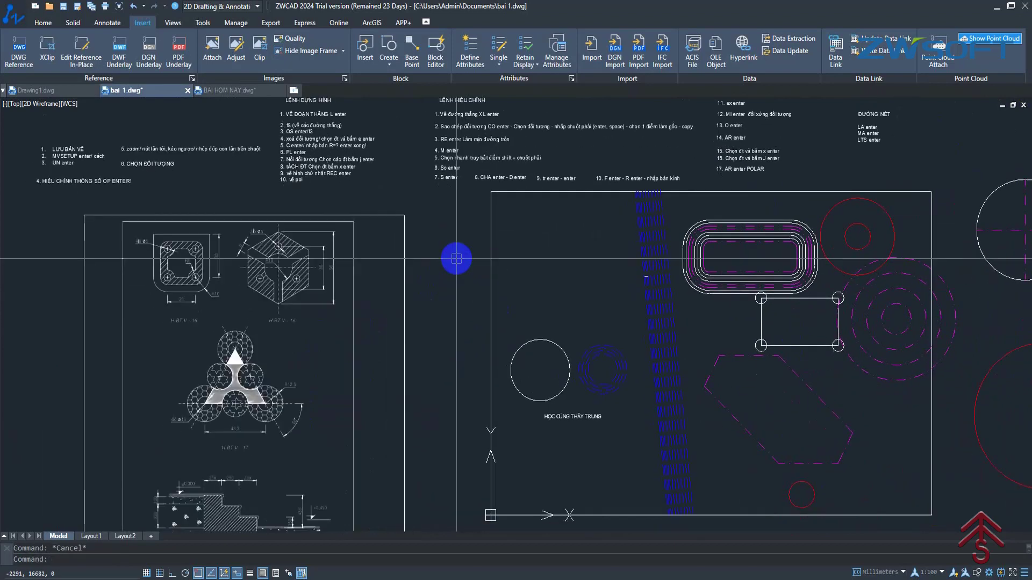
scroll(456, 258, "down", 2)
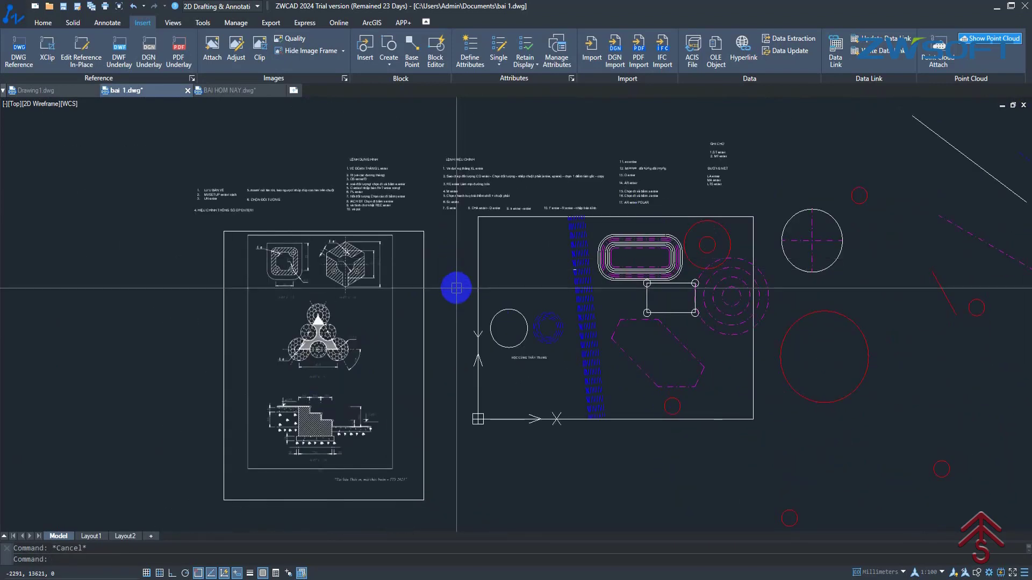
middle_click_drag(453, 331, 483, 277)
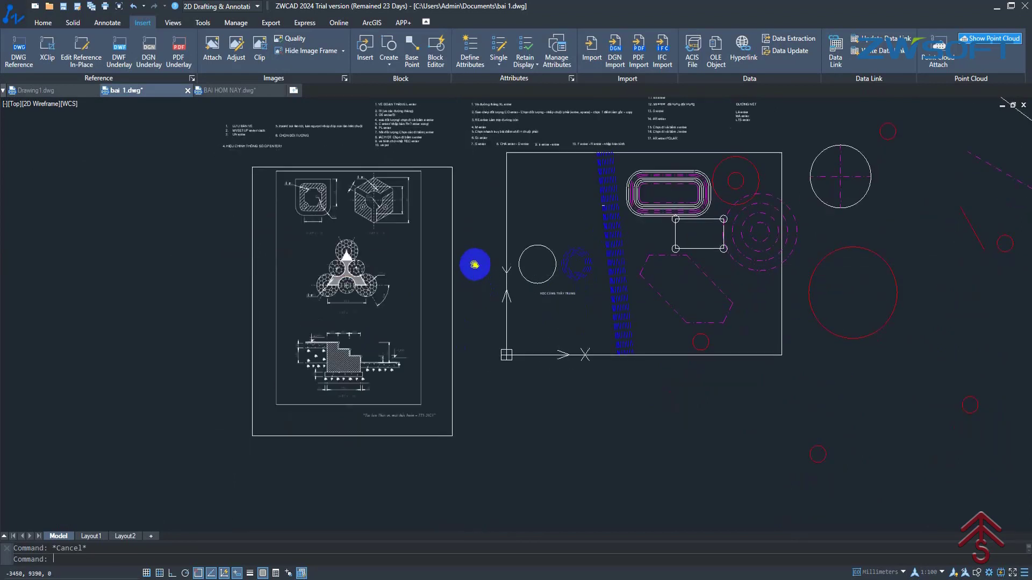
middle_click_drag(472, 260, 475, 264)
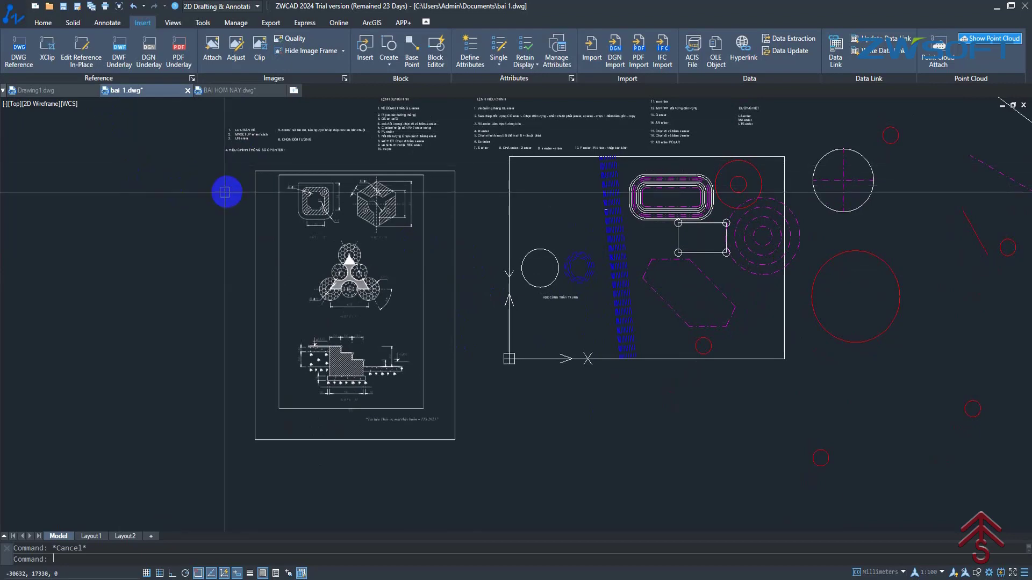
scroll(337, 185, "up", 4)
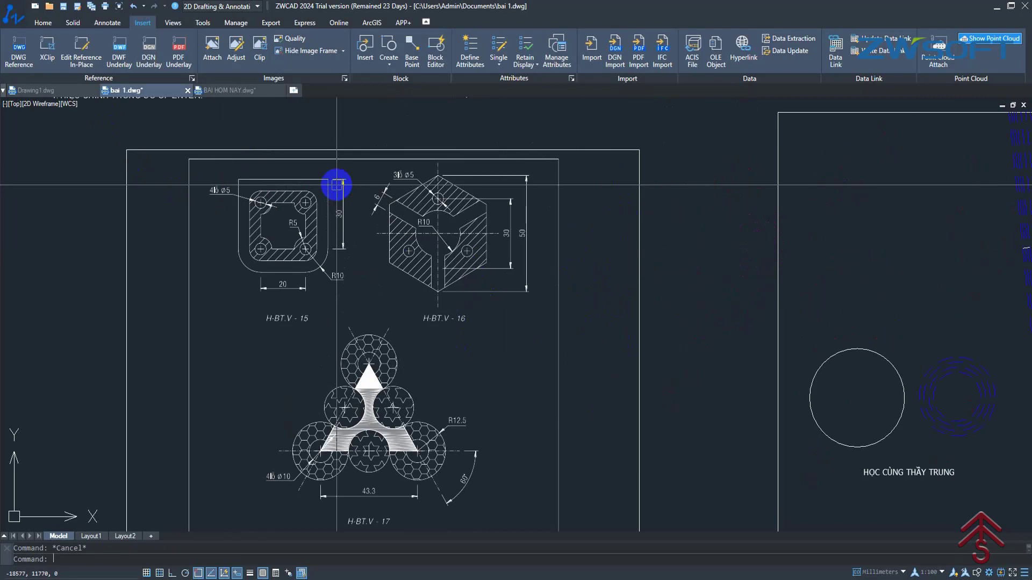
middle_click_drag(656, 249, 507, 253)
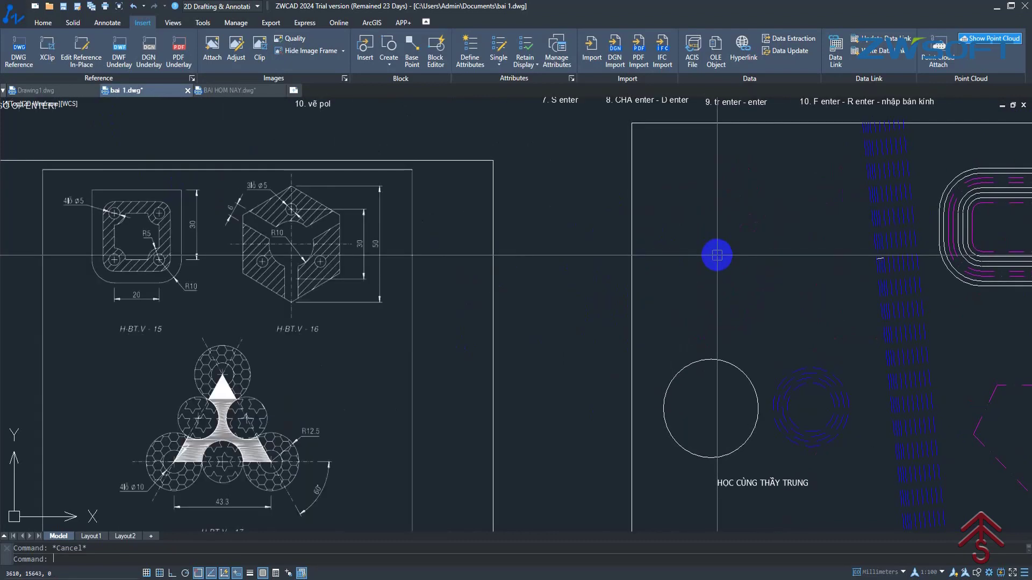
scroll(123, 220, "up", 3)
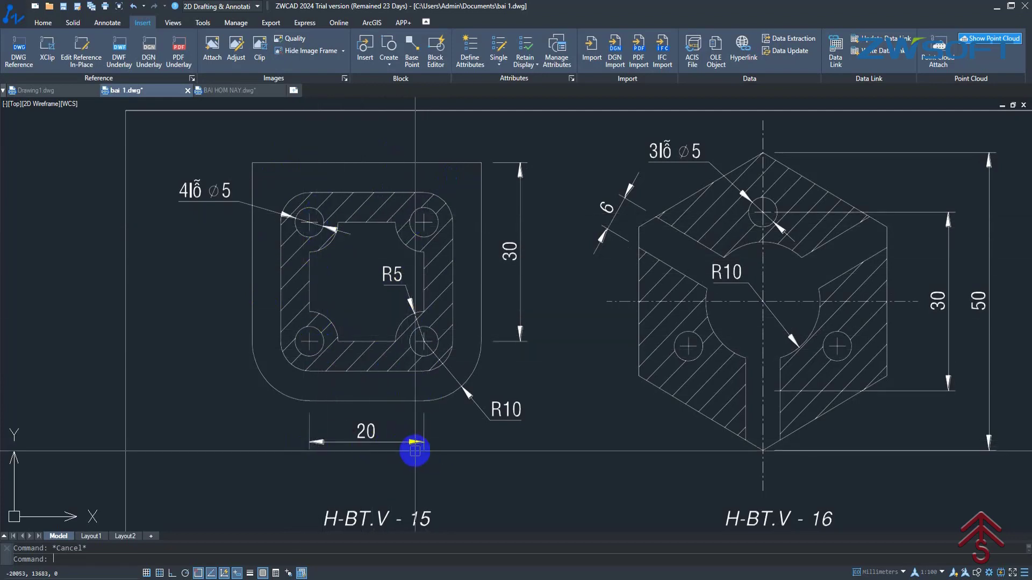
scroll(334, 375, "down", 2)
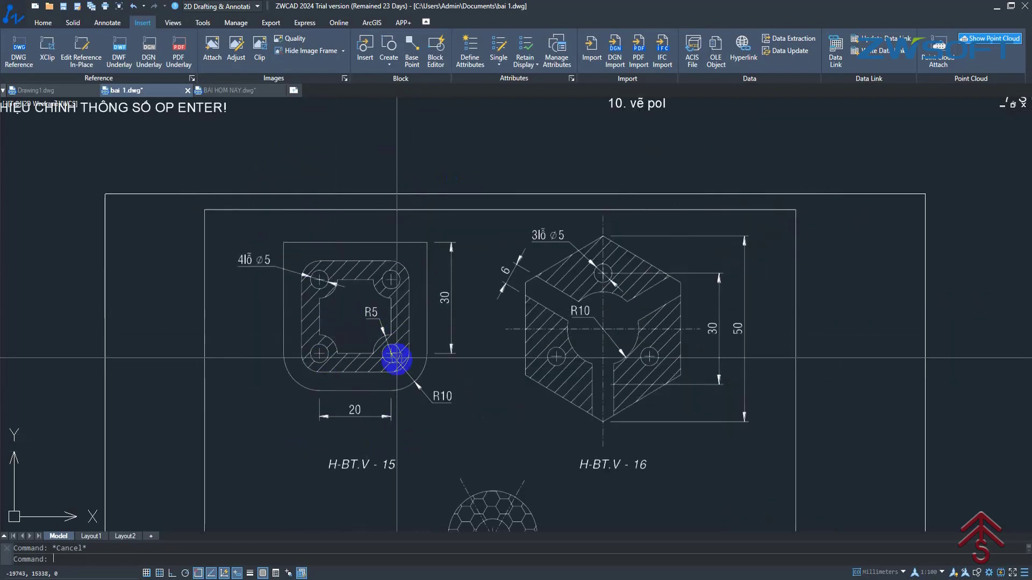
scroll(396, 357, "up", 2)
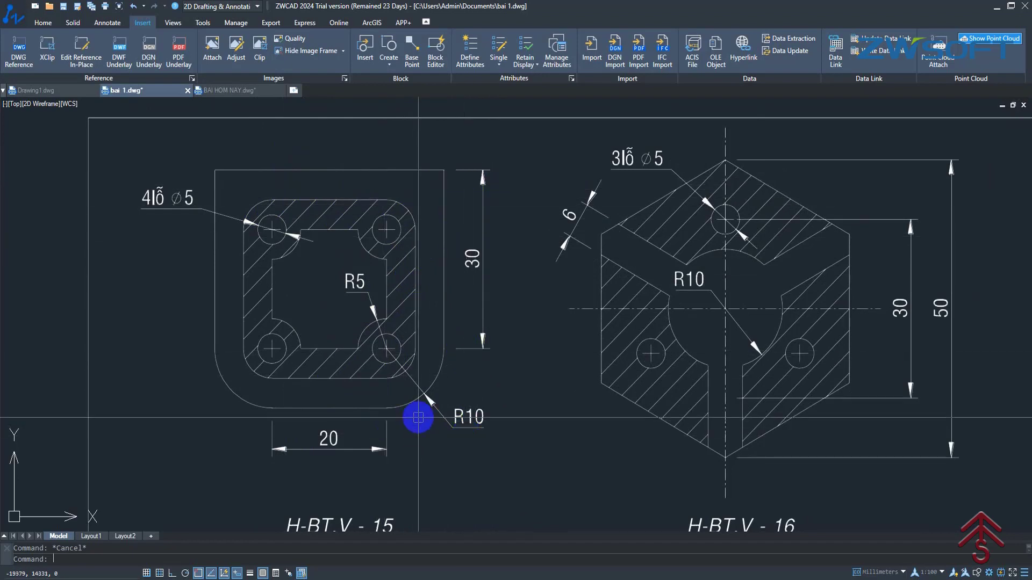
scroll(481, 294, "down", 1)
scroll(486, 345, "down", 5)
scroll(656, 334, "up", 3)
scroll(714, 312, "up", 5)
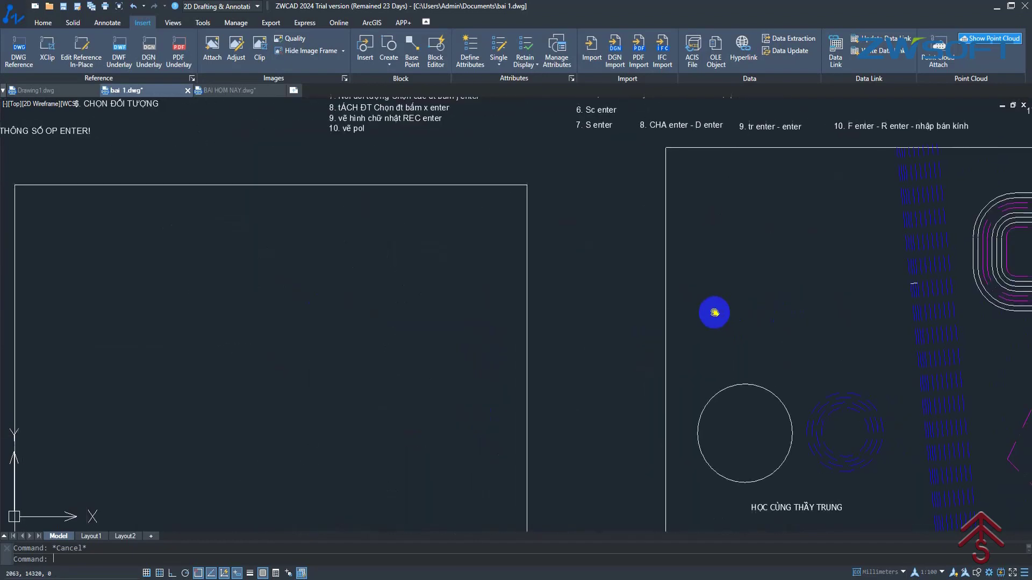
Draw a 20 by 20 square with REC in empty space.
type("rec")
key("Return")
left_click(706, 215)
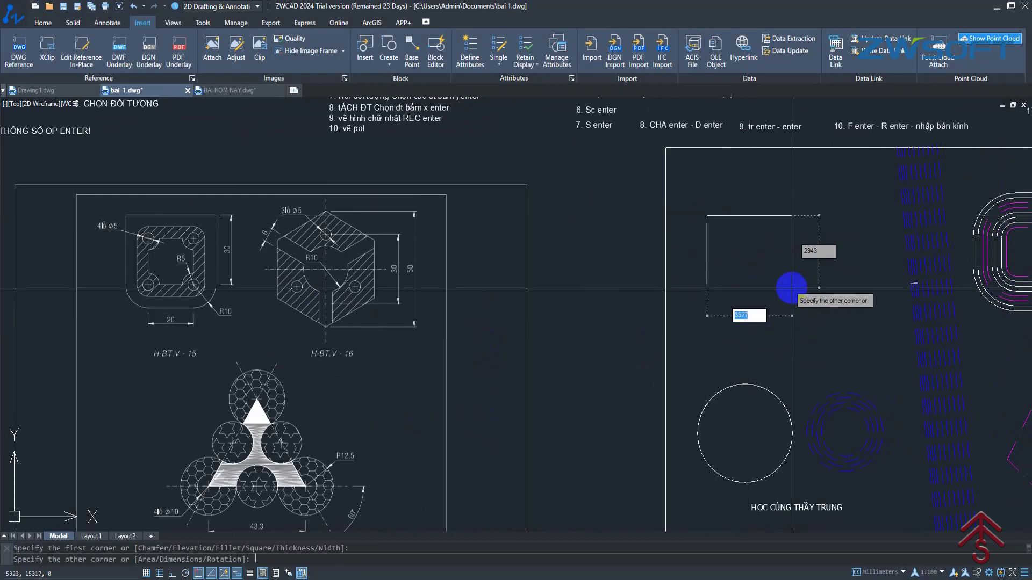
type("20")
key("Tab")
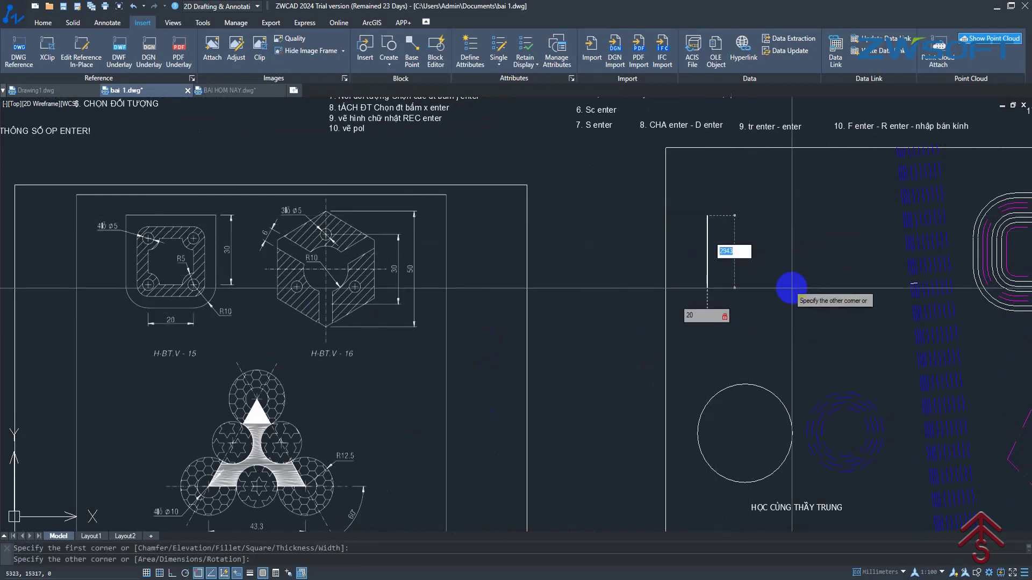
key("Return")
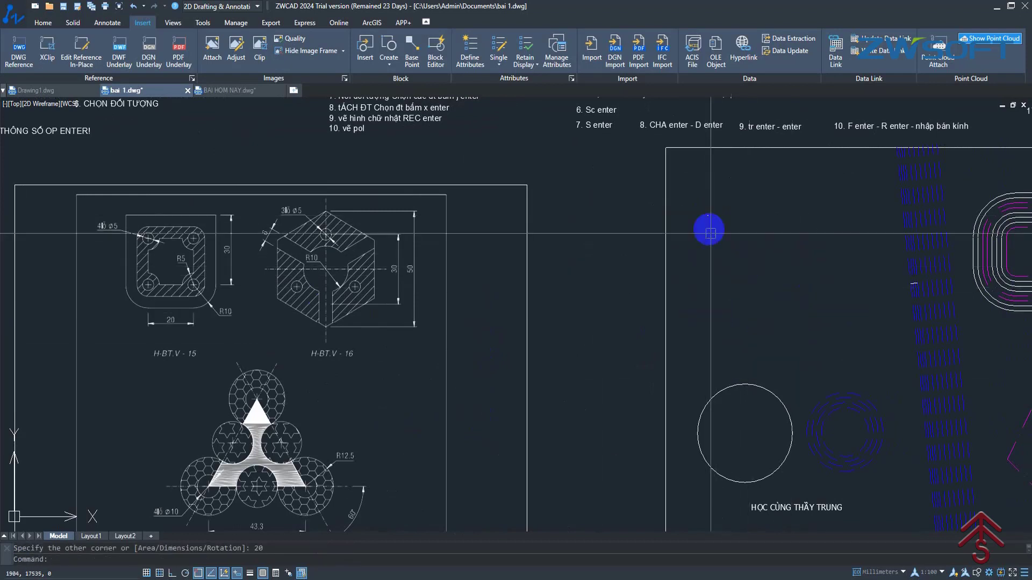
Zoom and pan to review parts H-BT.V-15 and H-BT.V-16, then return to the square.
scroll(710, 230, "up", 8)
scroll(714, 208, "up", 4)
scroll(666, 243, "down", 3)
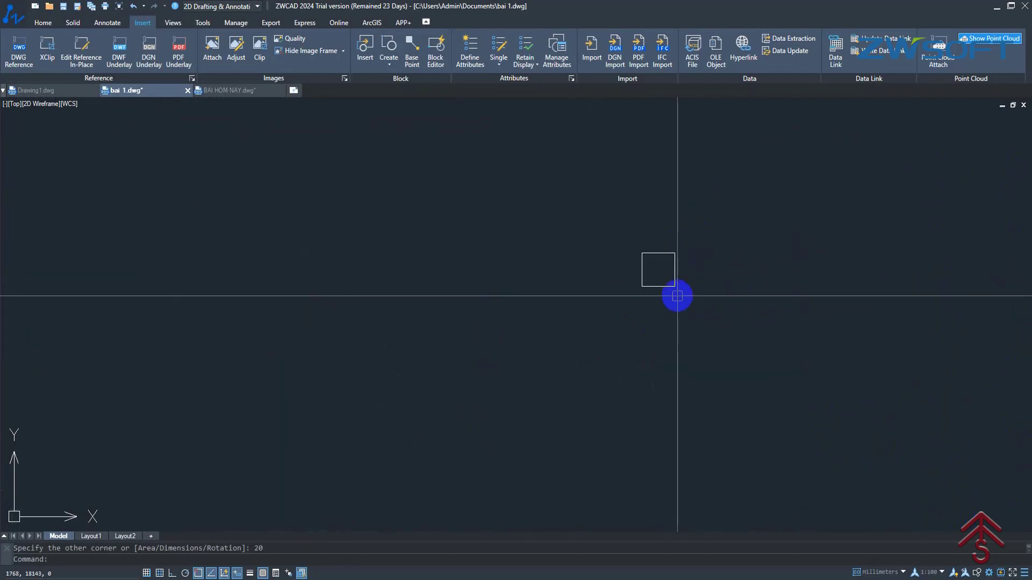
scroll(672, 290, "down", 3)
scroll(630, 269, "down", 3)
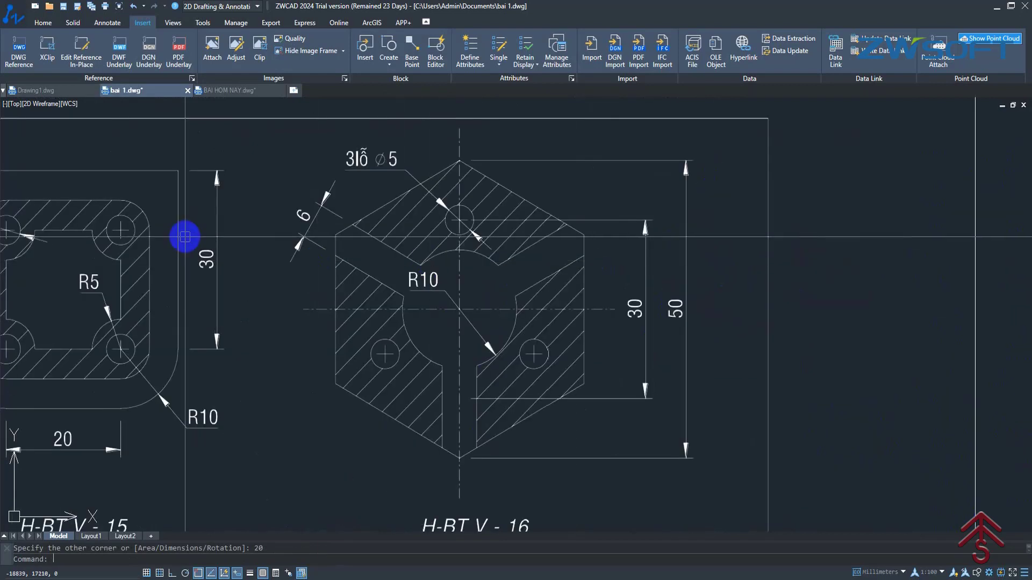
middle_click_drag(184, 235, 350, 237)
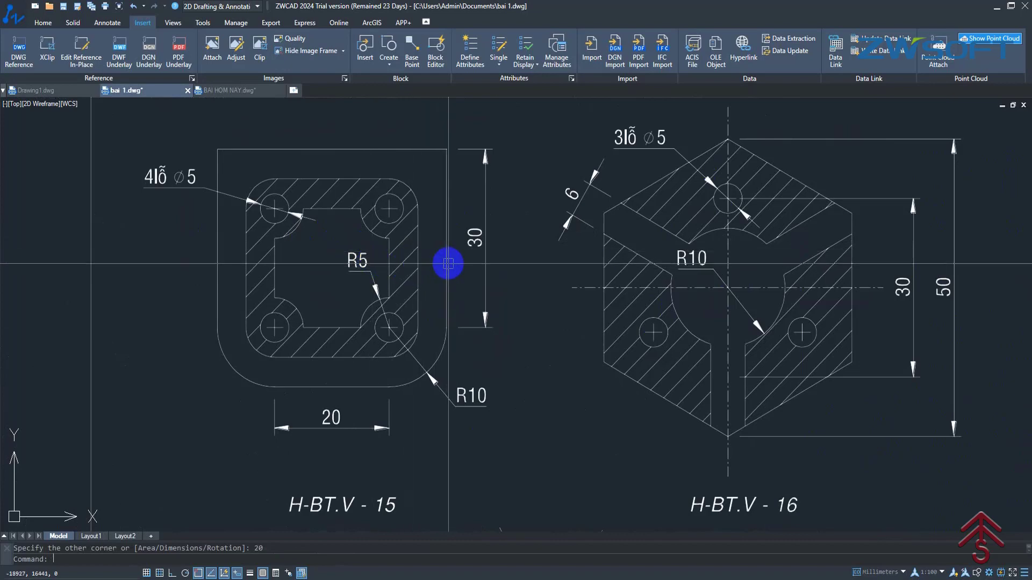
scroll(448, 263, "down", 3)
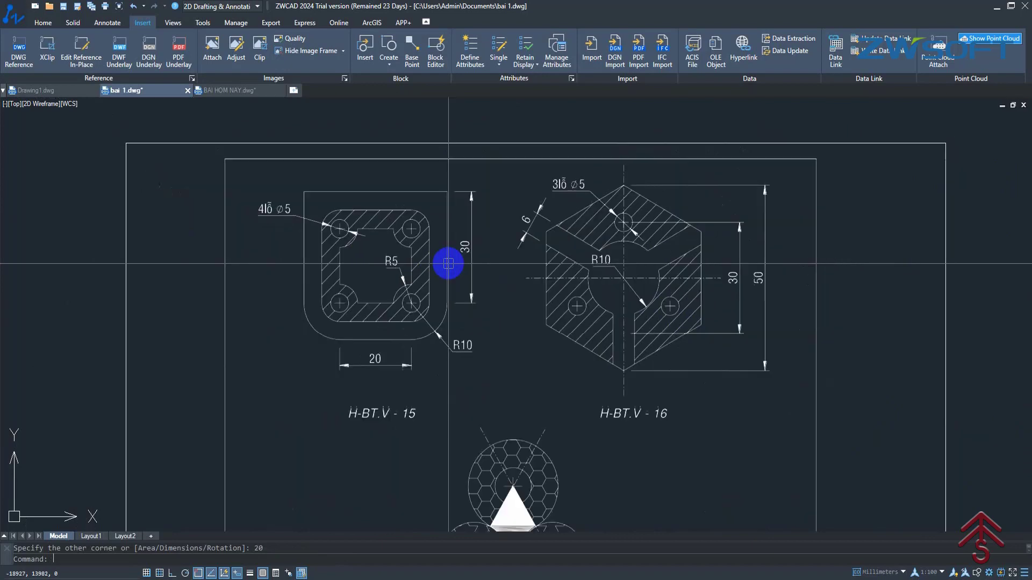
scroll(829, 306, "down", 3)
scroll(567, 232, "up", 5)
scroll(529, 226, "up", 6)
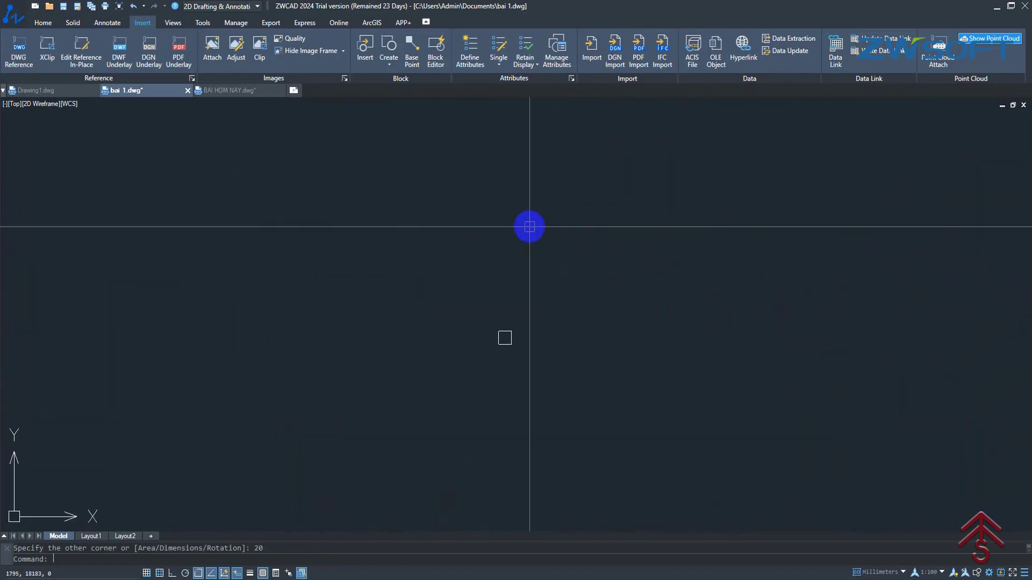
Offset the 20 square by 5 both inside and outside it.
type("o")
key("Return")
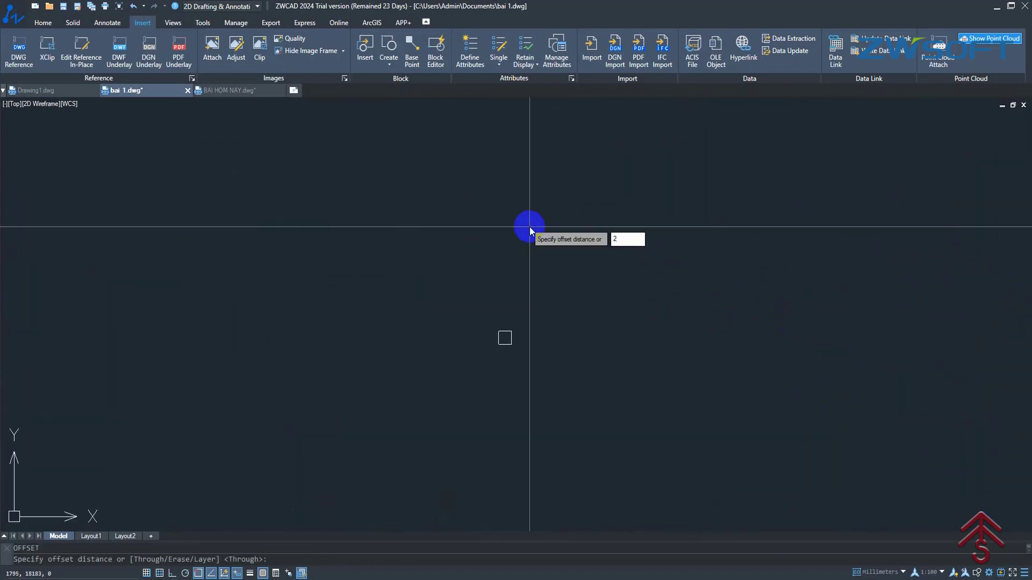
type("5")
key("Return")
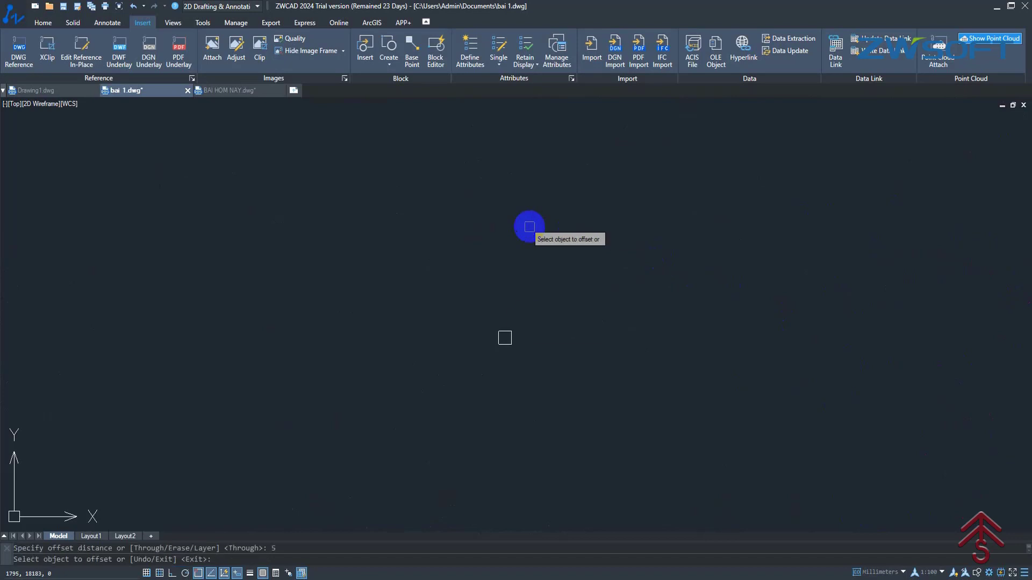
scroll(516, 331, "up", 5)
left_click(490, 334)
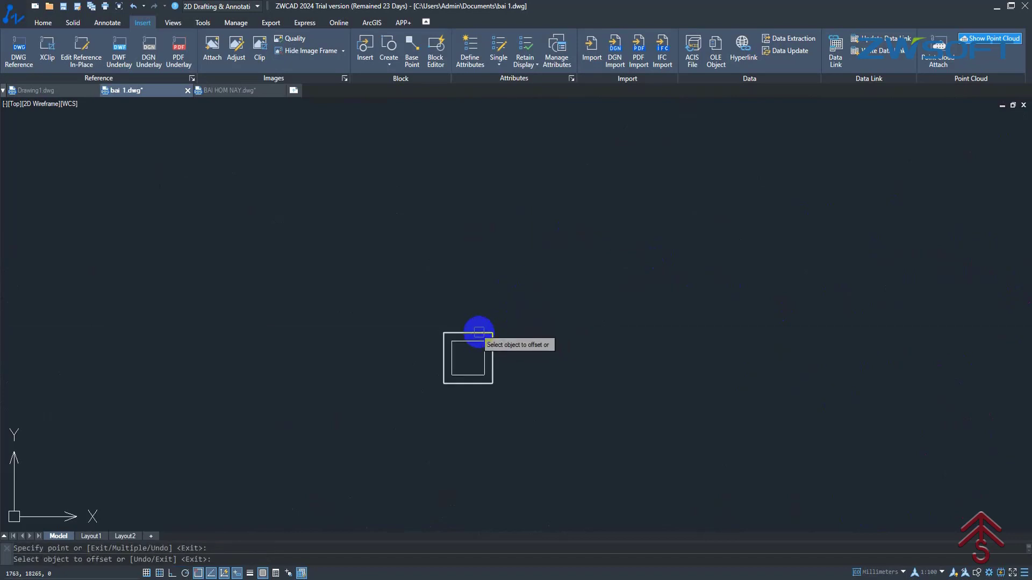
left_click(478, 333)
left_click(534, 270)
key("Escape")
Check the outer square, then begin a line at its top-right corner.
scroll(494, 340, "up", 2)
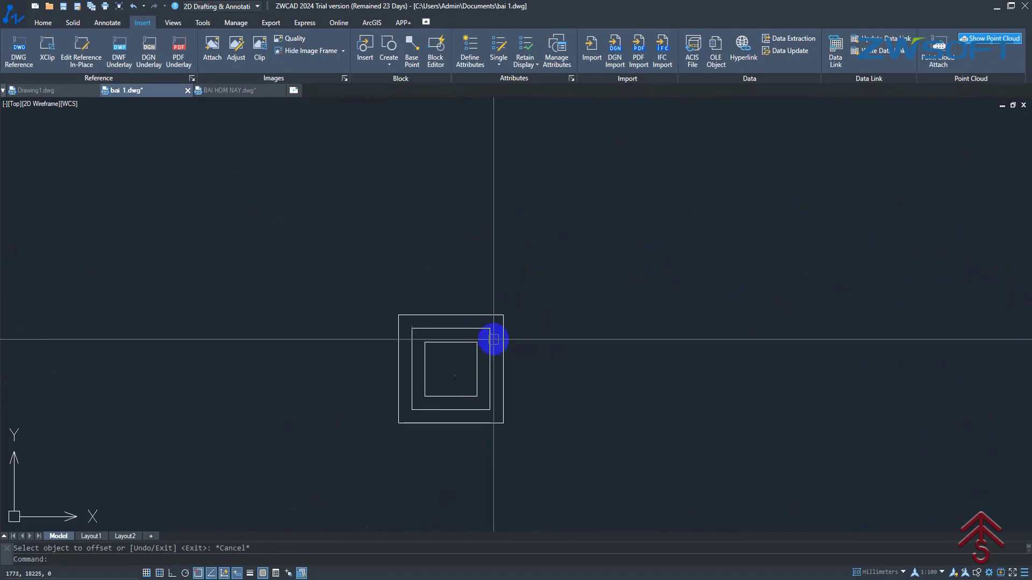
scroll(493, 339, "up", 2)
left_click(509, 327)
key("Escape")
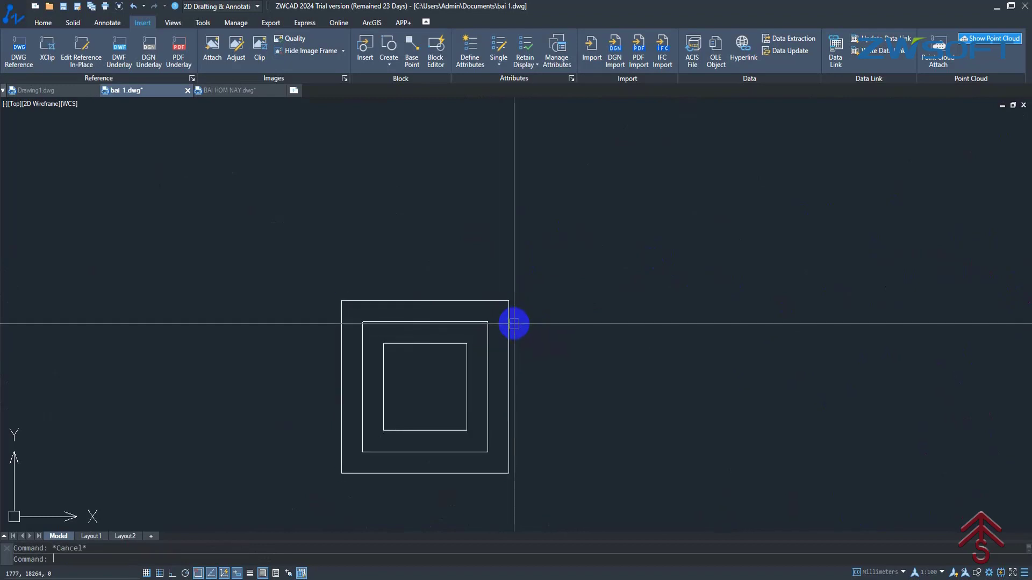
type("l")
key("Return")
left_click(508, 300)
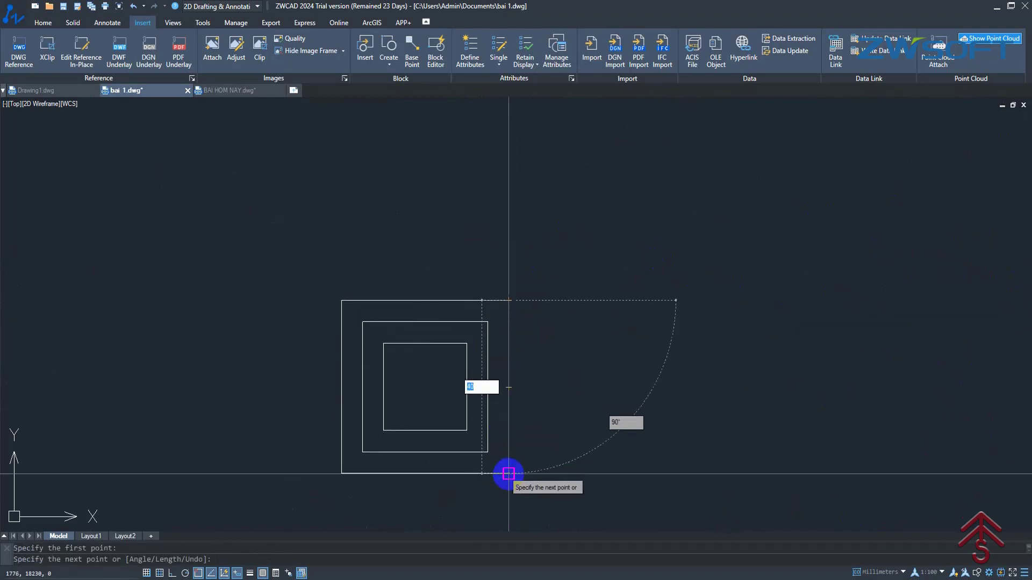
Cancel the unfinished line and zoom out to bring the whole reference sheet into view.
scroll(508, 473, "down", 2)
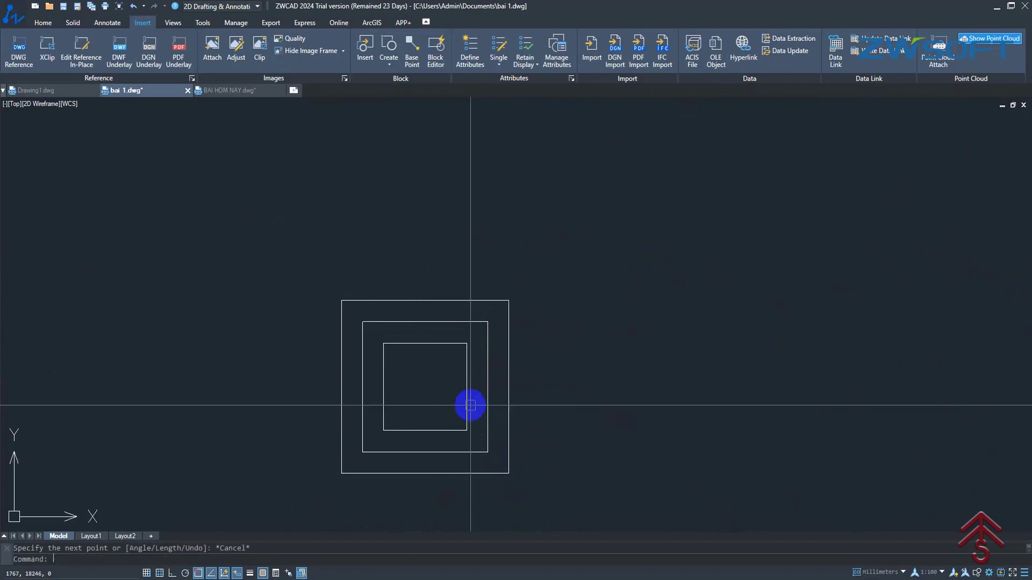
key("Escape")
scroll(490, 375, "down", 2)
scroll(479, 364, "down", 3)
scroll(396, 334, "down", 2)
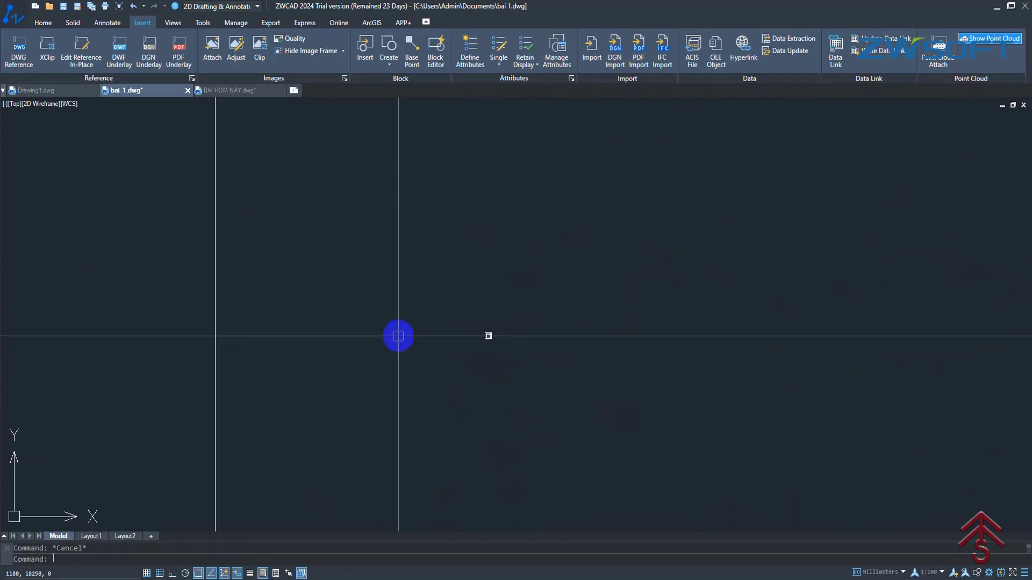
middle_click_drag(396, 333, 610, 331)
scroll(469, 344, "up", 5)
scroll(663, 290, "down", 2)
scroll(663, 289, "down", 2)
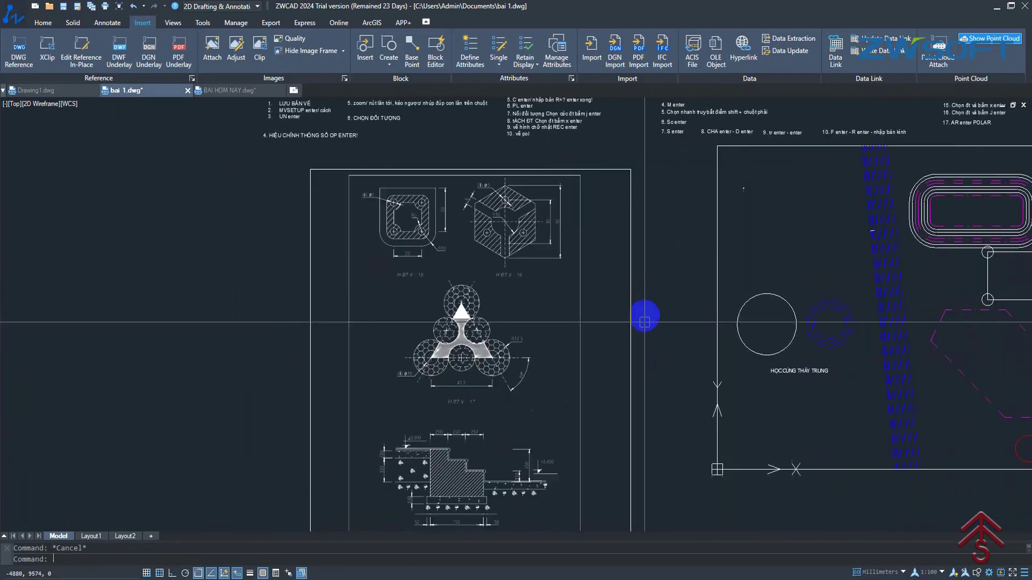
scroll(647, 315, "down", 1)
middle_click_drag(640, 410, 639, 304)
Scale the PDF underlay by 0.1 about its lower-right corner.
left_click(535, 354)
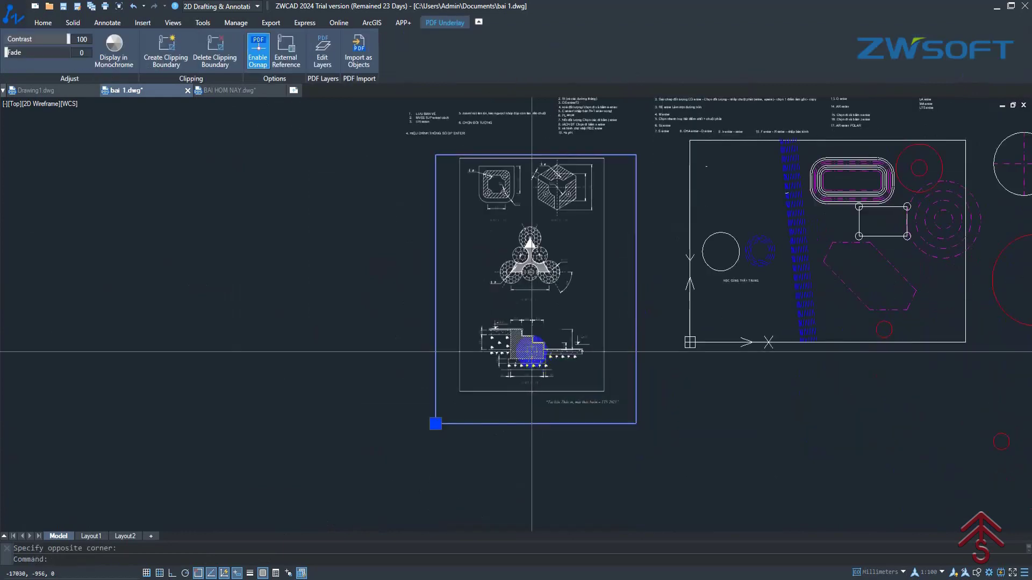
type("sc")
key("Return")
left_click(635, 424)
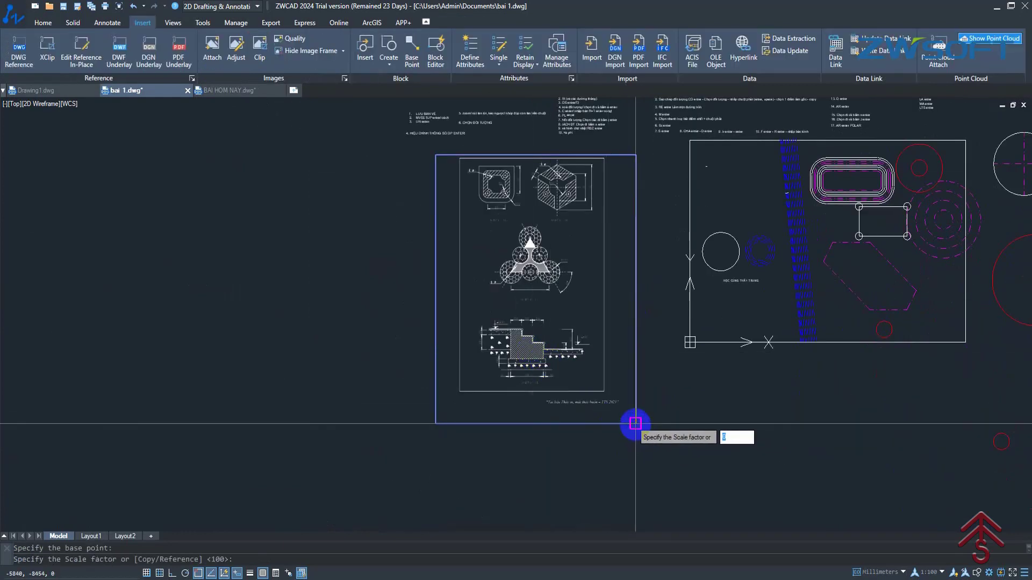
type("0.1")
key("Return")
Window-select the shrunken underlay and begin moving it, then cancel.
left_click(645, 449)
left_click(581, 375)
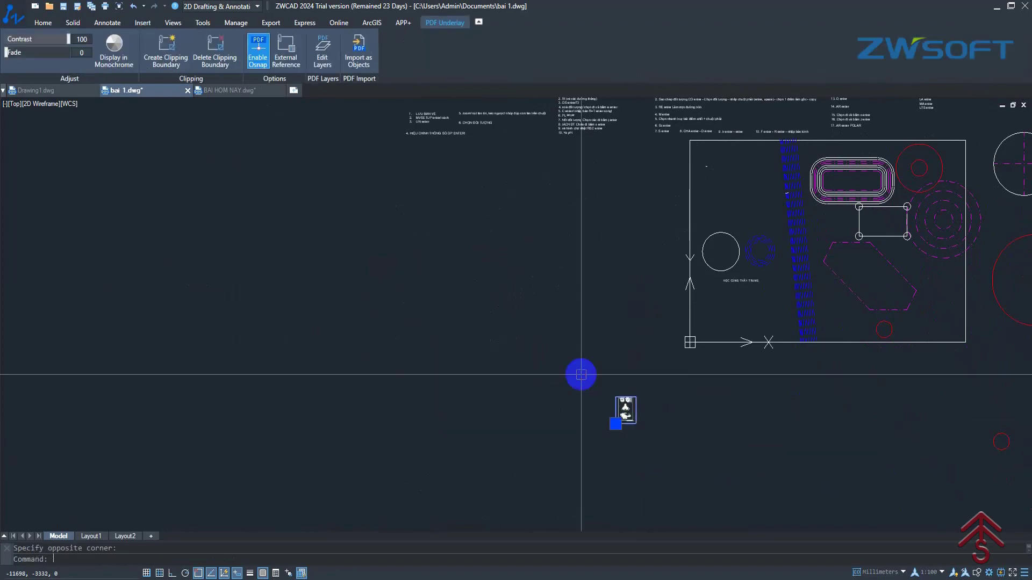
type("m")
key("Return")
left_click(621, 405)
scroll(651, 180, "up", 5)
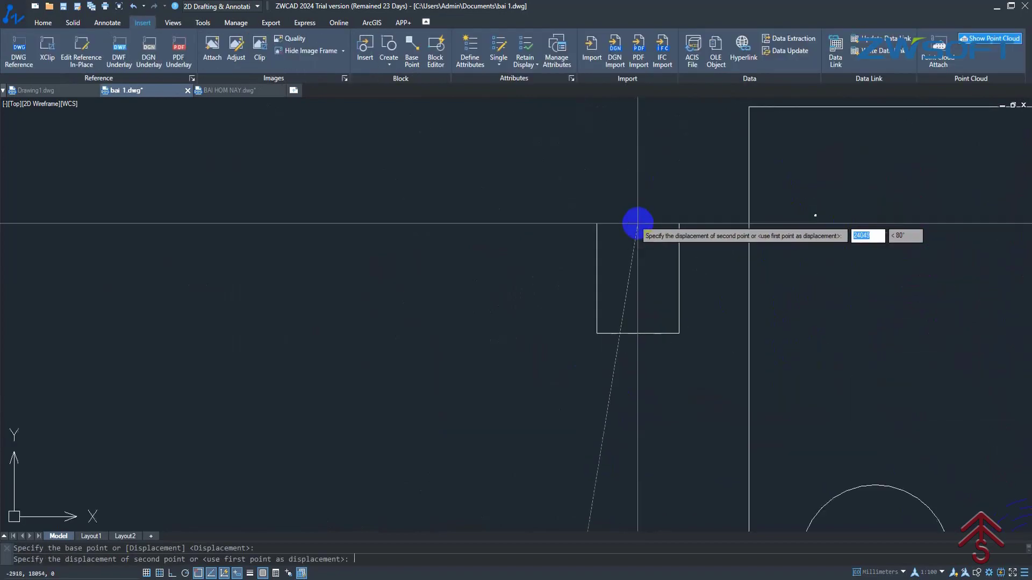
key("Escape")
Zoom out to the whole drawing, then zoom back in on the three nested squares.
scroll(817, 191, "up", 3)
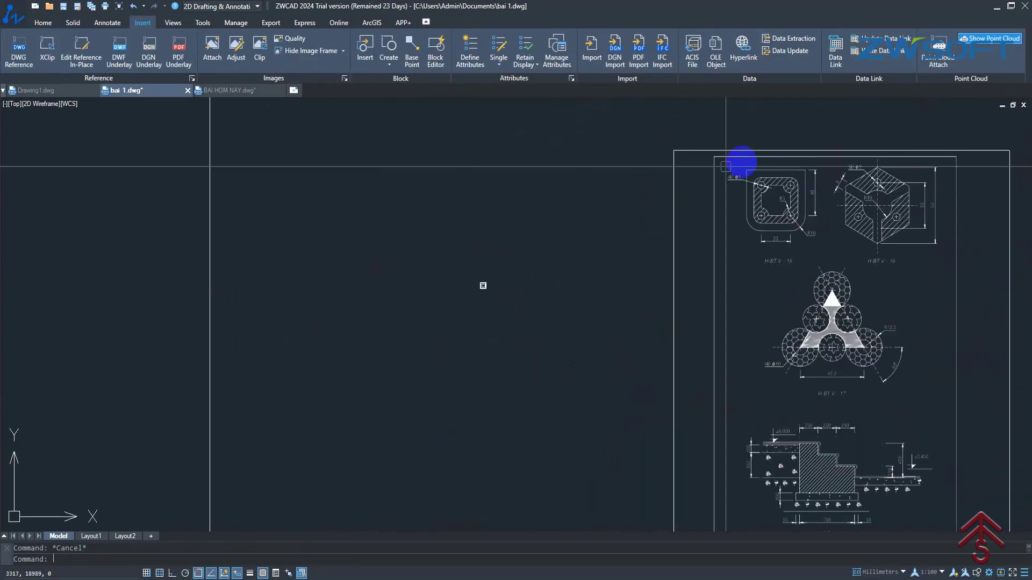
scroll(736, 161, "up", 3)
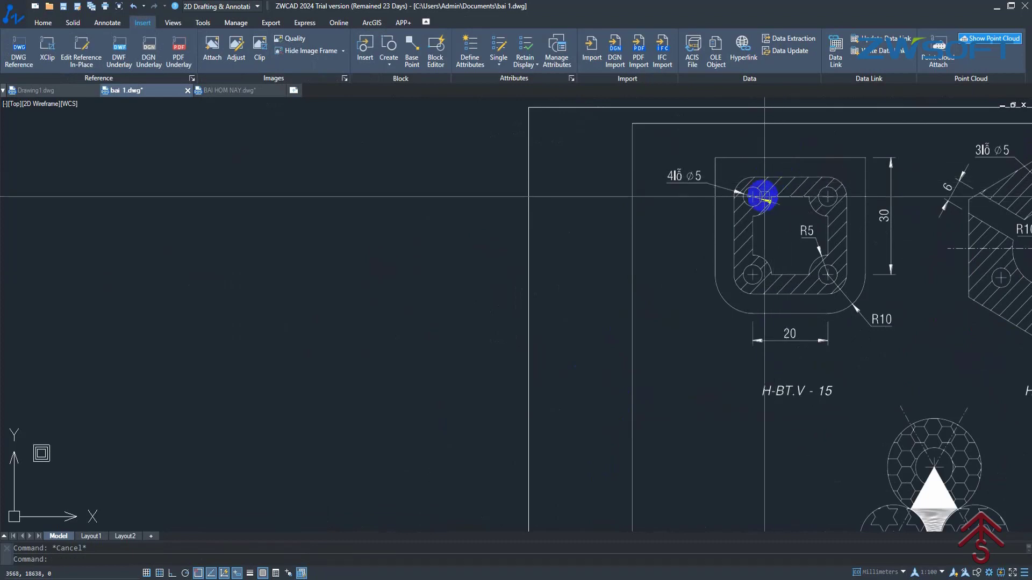
scroll(759, 195, "up", 2)
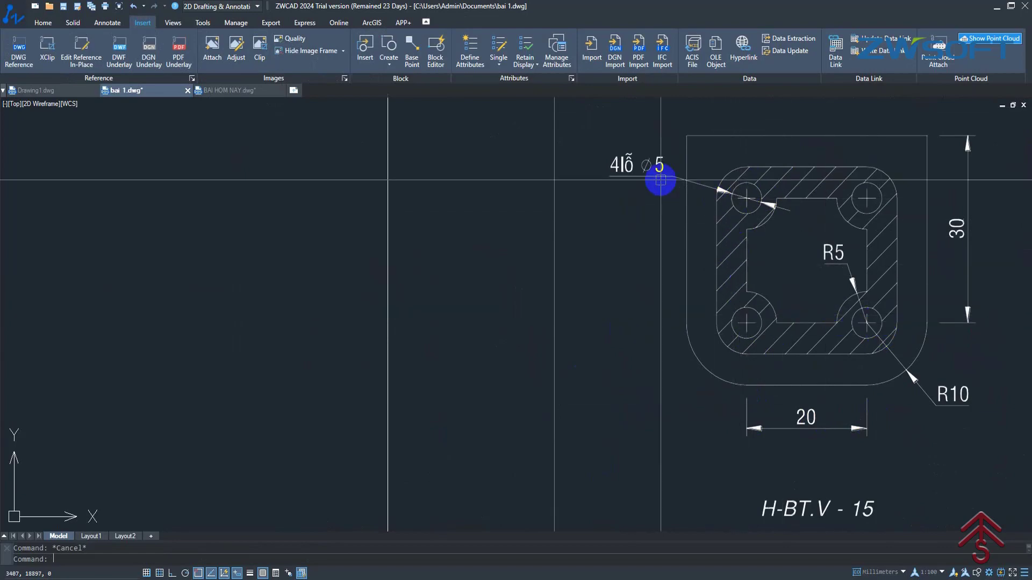
scroll(654, 231, "down", 2)
scroll(654, 231, "down", 2)
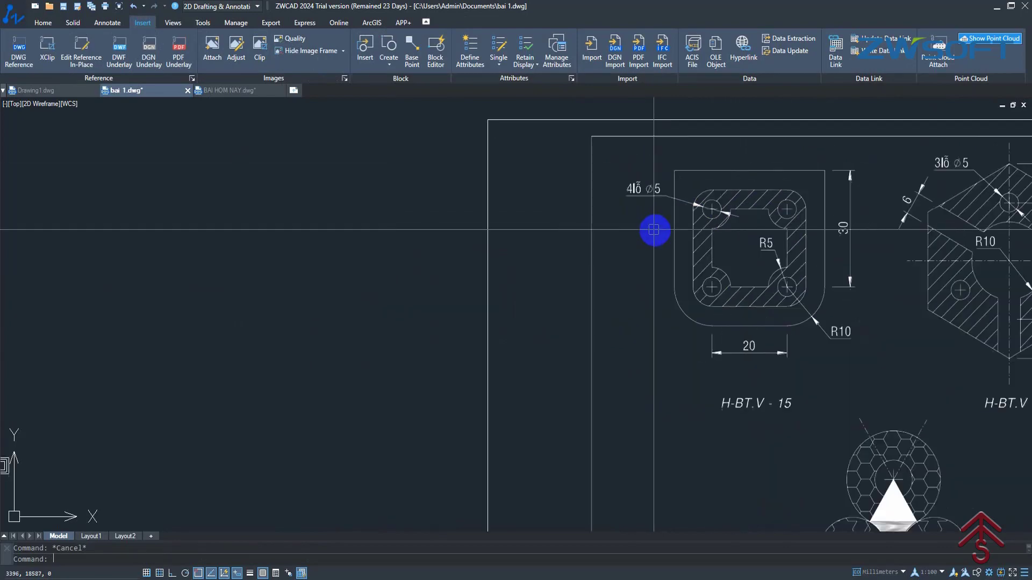
scroll(553, 242, "down", 3)
scroll(463, 346, "down", 2)
scroll(471, 303, "up", 3)
scroll(471, 304, "up", 2)
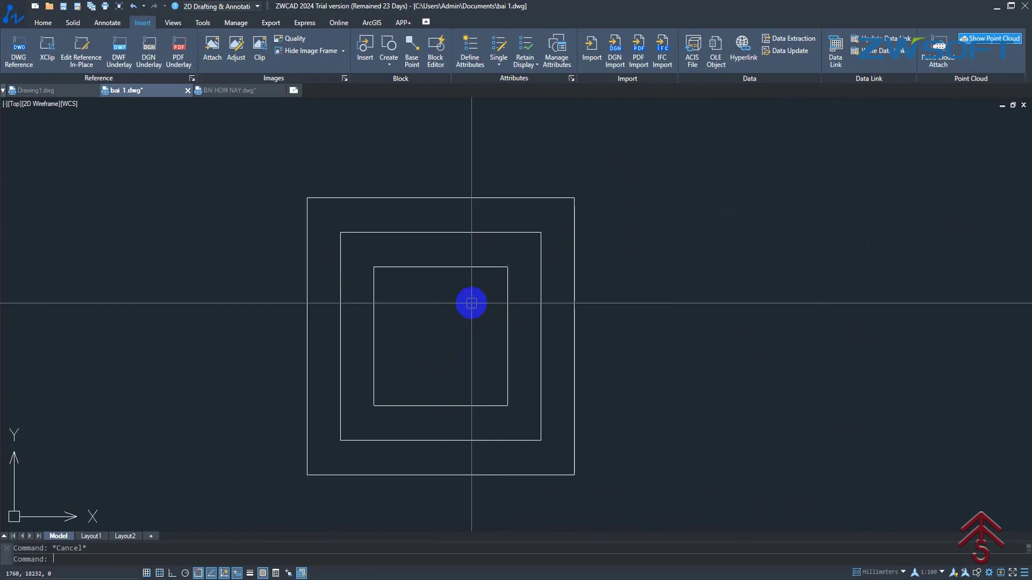
Place a Ø5 circle on the inner square's top-left corner and copy it to the other corners.
type("c")
key("Return")
left_click(374, 267)
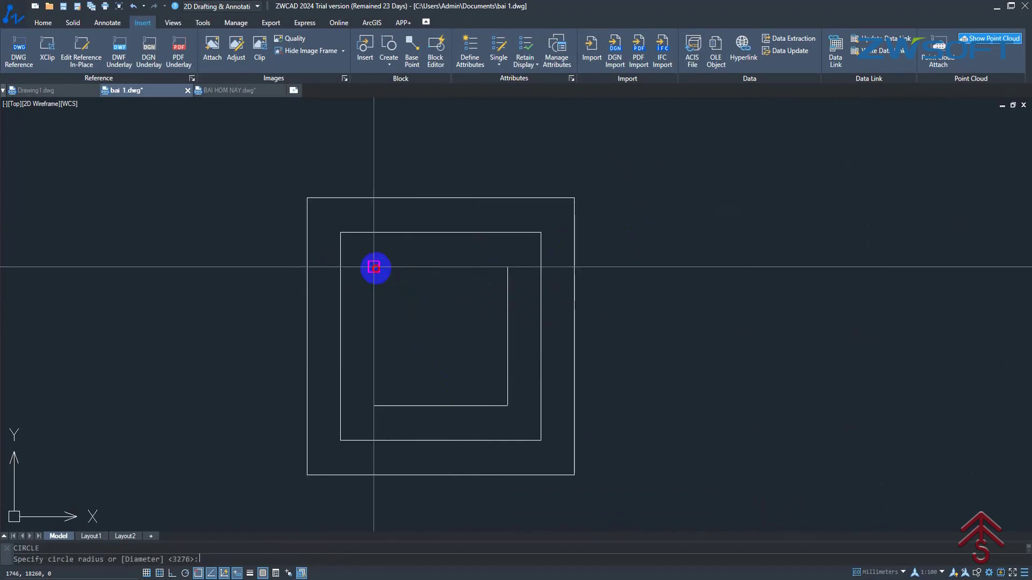
type("2")
type("CO")
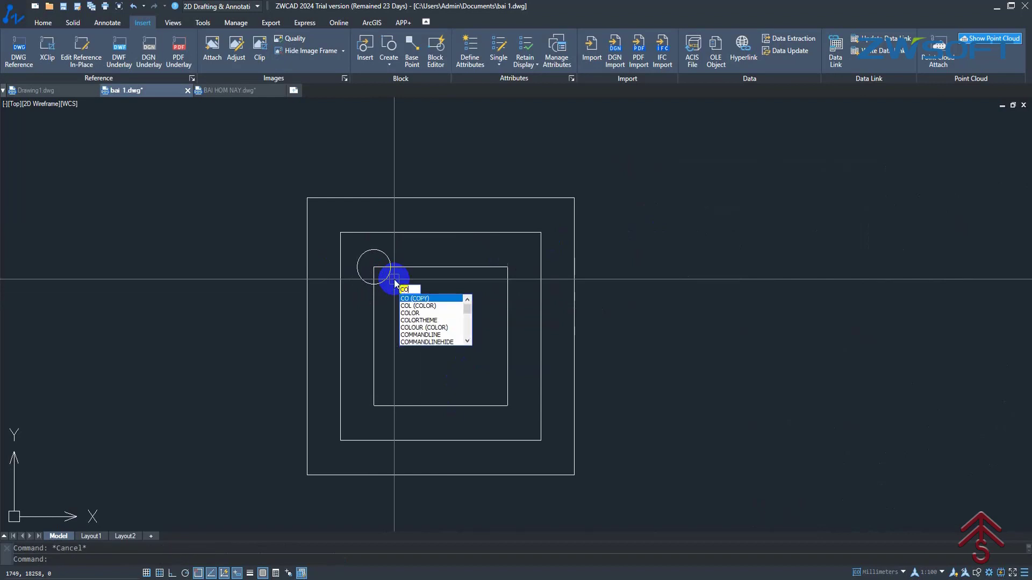
key("Return")
left_click(507, 268)
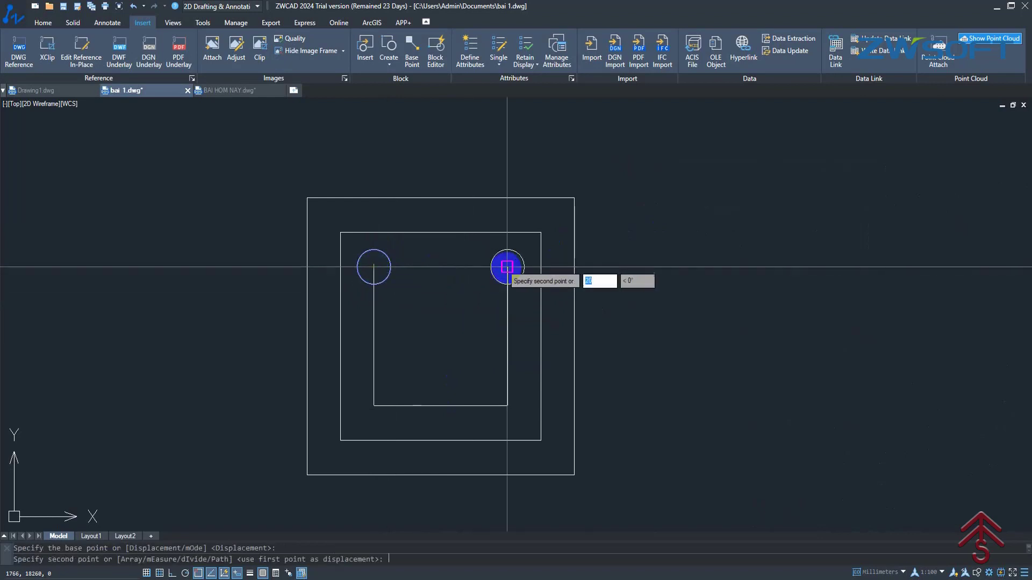
left_click(507, 406)
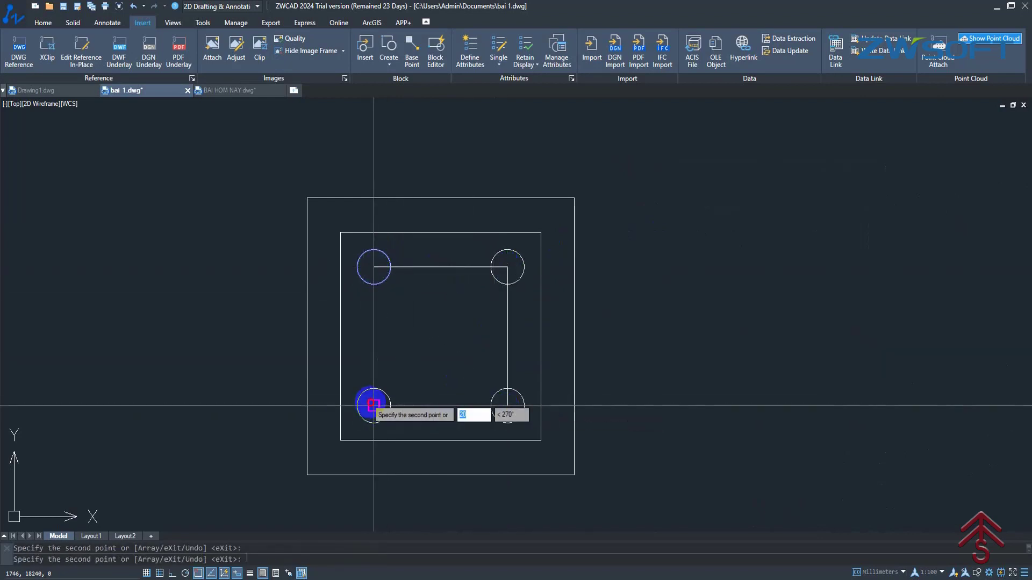
key("Escape")
scroll(387, 362, "down", 5)
scroll(239, 364, "down", 3)
scroll(734, 288, "up", 5)
middle_click_drag(734, 288, 534, 337)
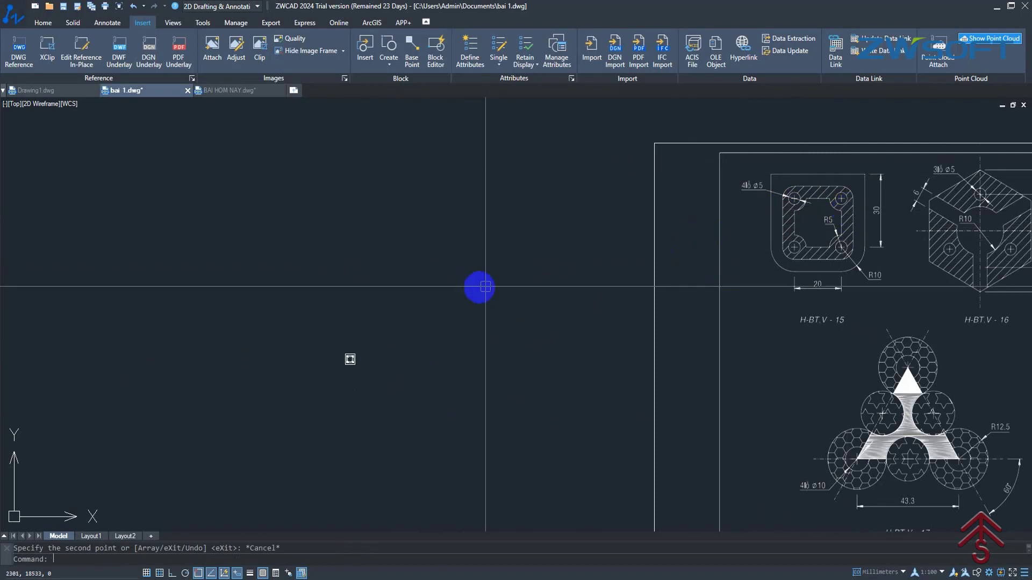
middle_click_drag(472, 288, 474, 267)
scroll(340, 335, "up", 3)
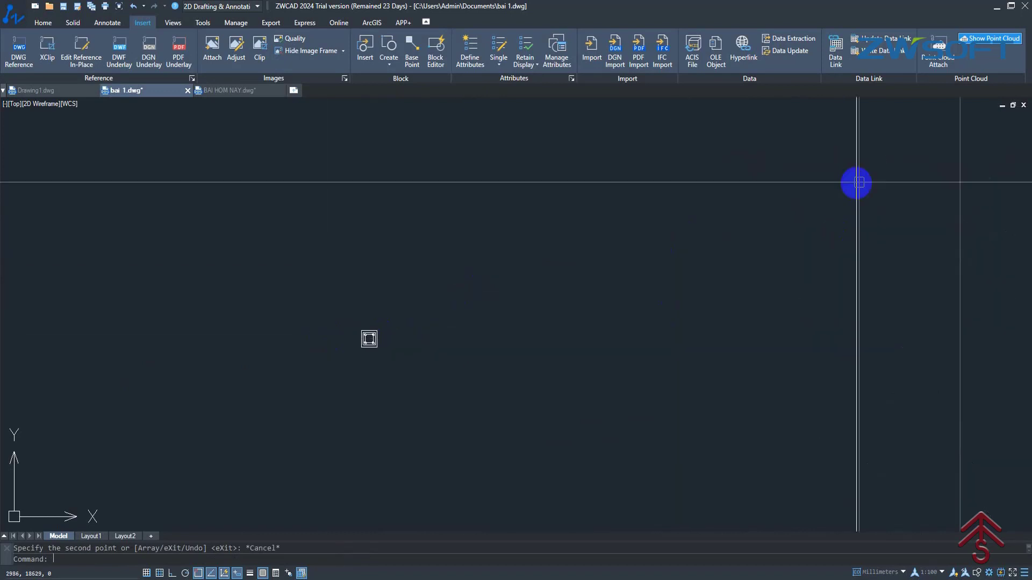
scroll(474, 286, "down", 5)
scroll(824, 207, "up", 5)
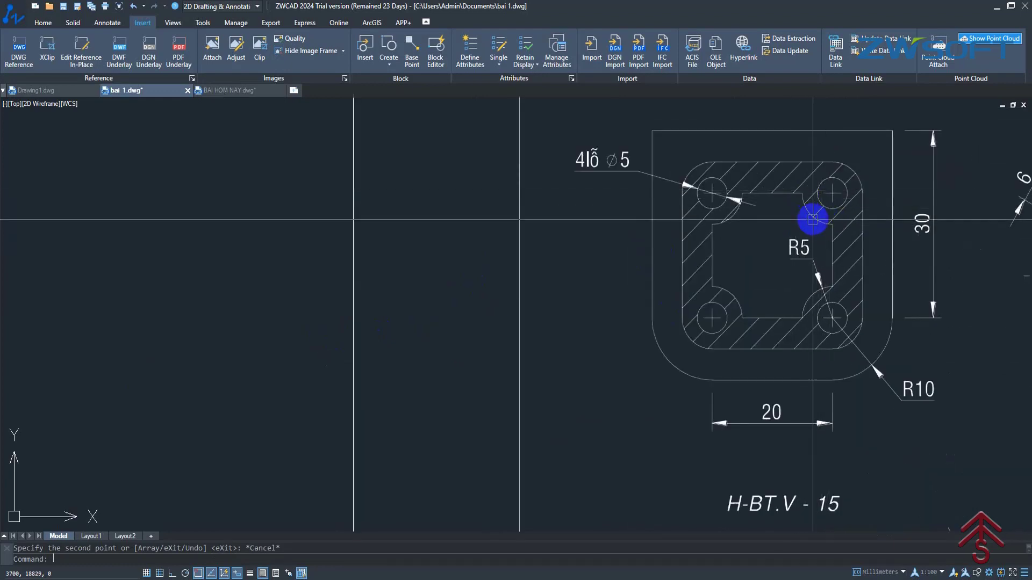
scroll(820, 221, "down", 2)
scroll(820, 221, "up", 2)
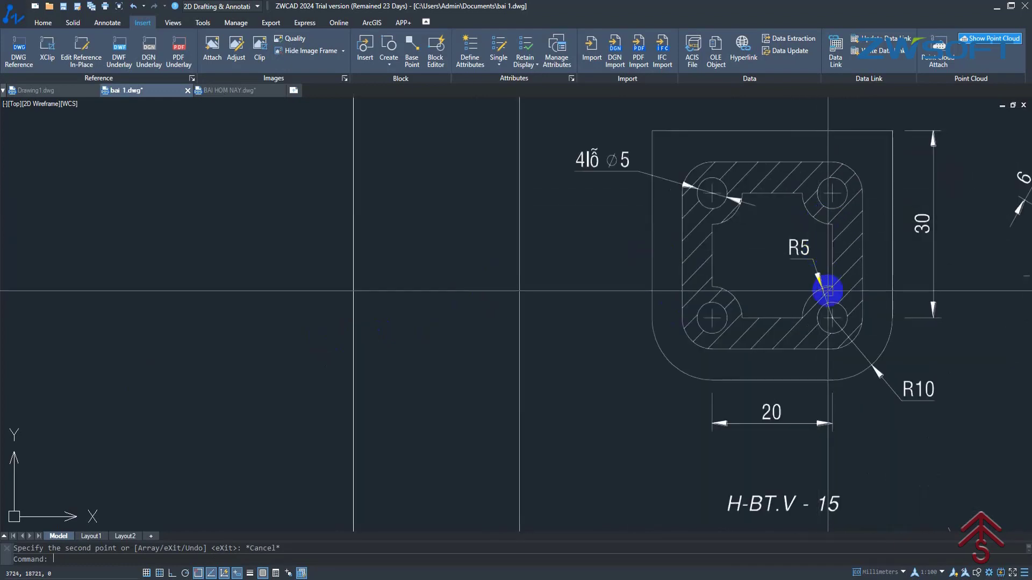
scroll(827, 296, "up", 2)
scroll(511, 288, "down", 5)
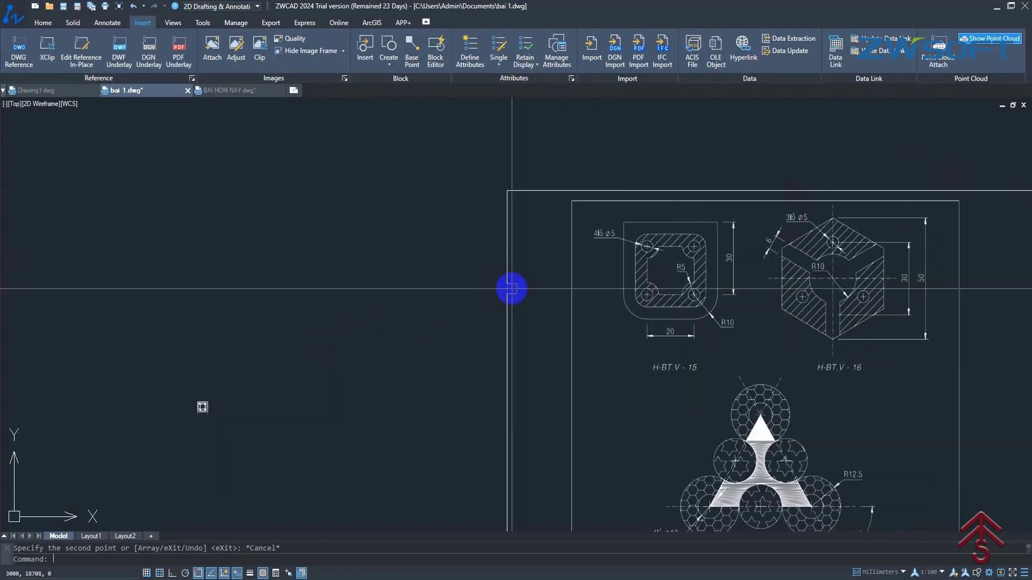
scroll(511, 284, "up", 3)
scroll(571, 278, "up", 3)
scroll(574, 277, "up", 3)
scroll(575, 277, "up", 2)
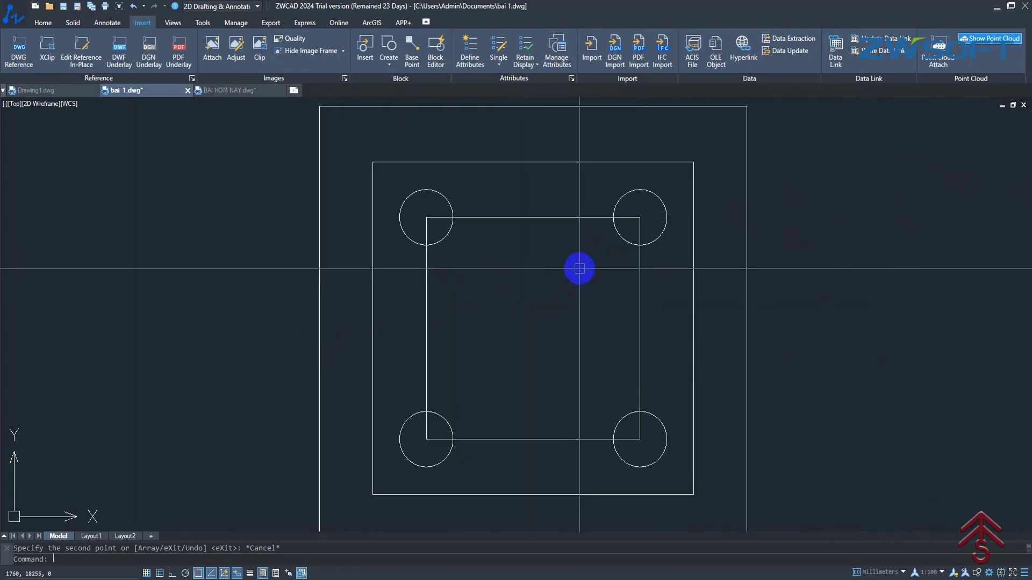
Offset the top-right corner circle outward into a larger concentric circle.
key("Return")
key("Return")
left_click(613, 237)
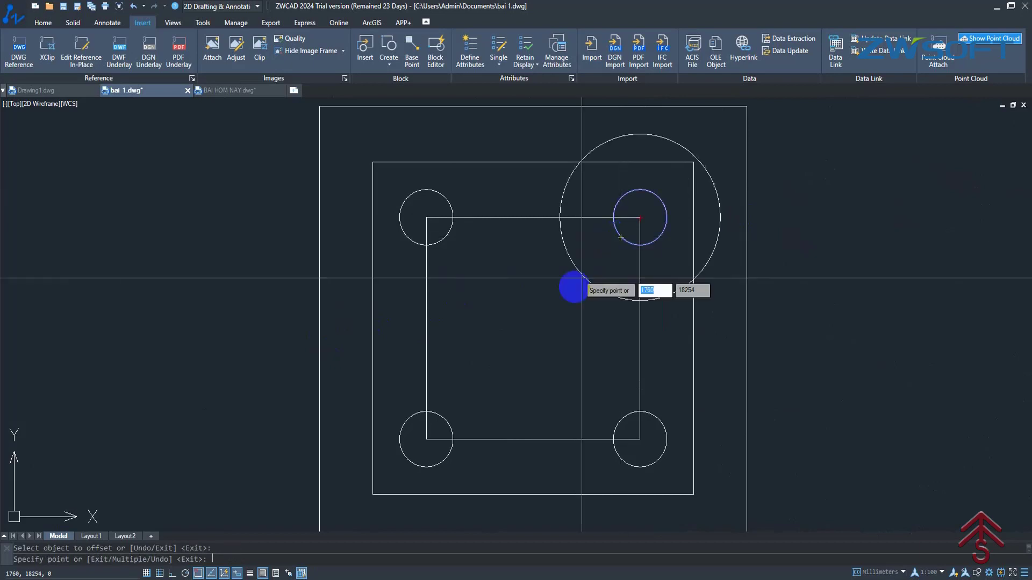
left_click(570, 293)
key("Escape")
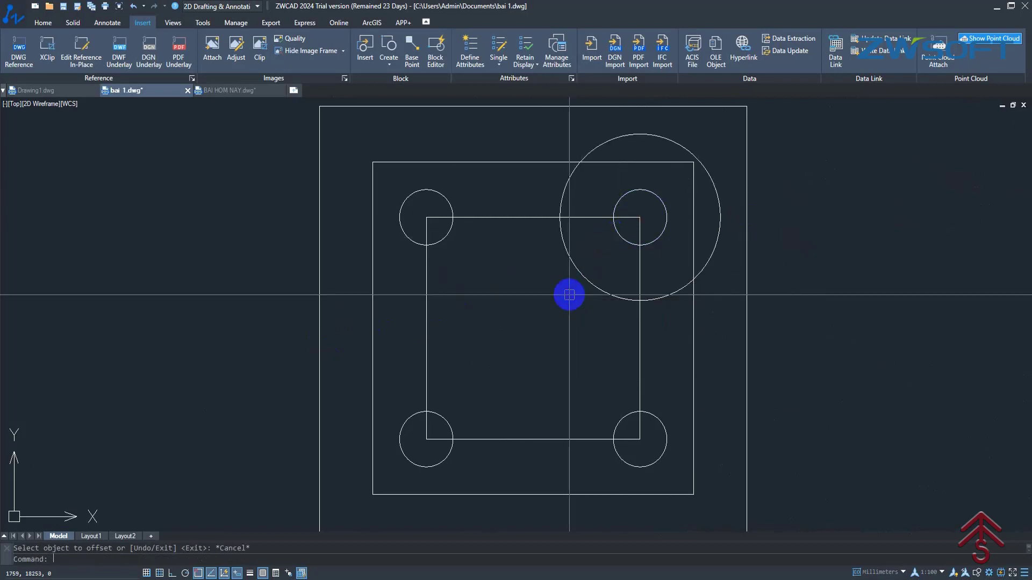
Trim the large circle's outer arcs and the square edges inside the arc.
type("tr")
key("Return")
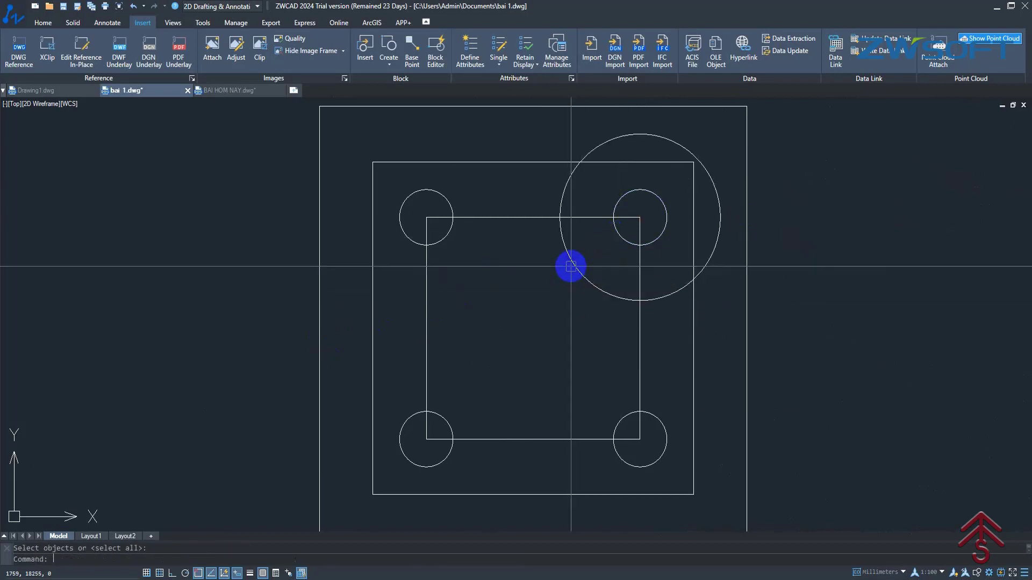
key("Return")
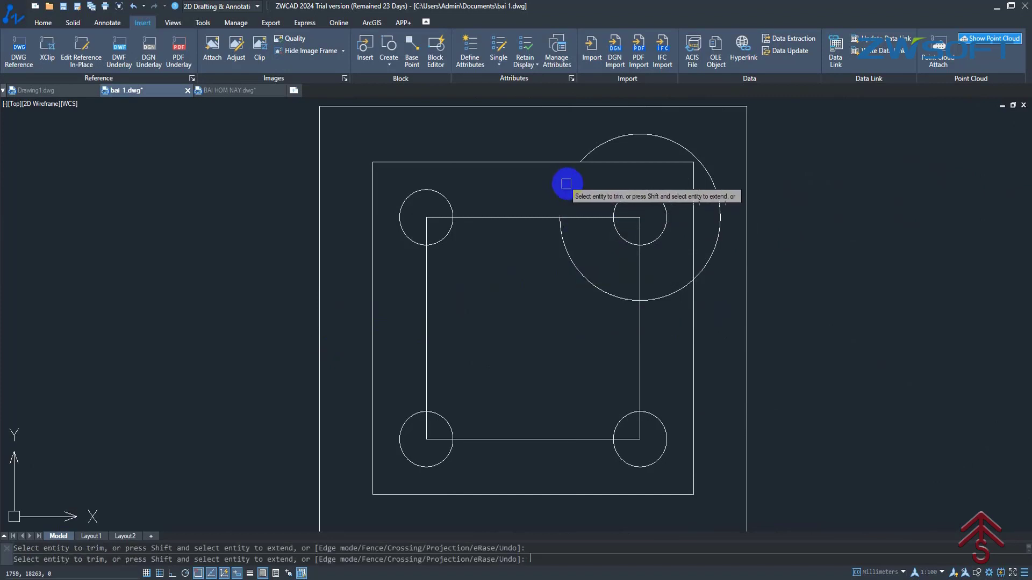
left_click_drag(563, 184, 676, 137)
left_click(670, 296)
middle_click_drag(650, 346, 653, 320)
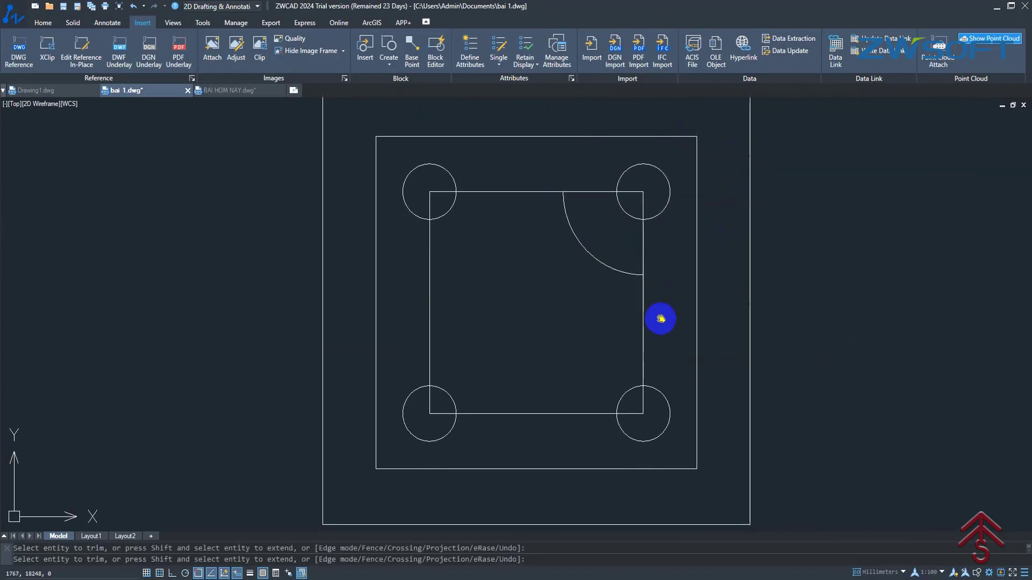
left_click(643, 240)
left_click(596, 191)
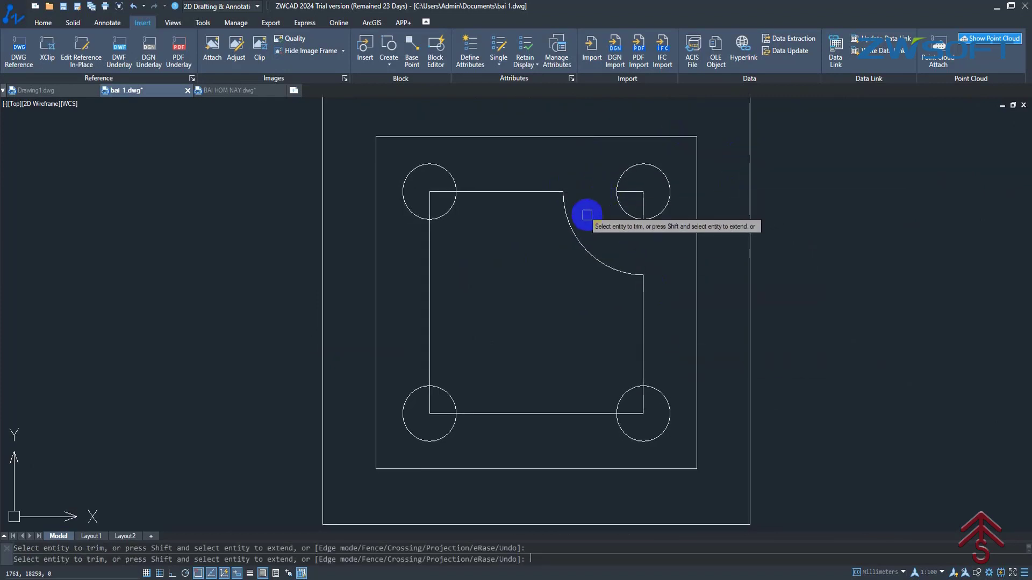
key("Escape")
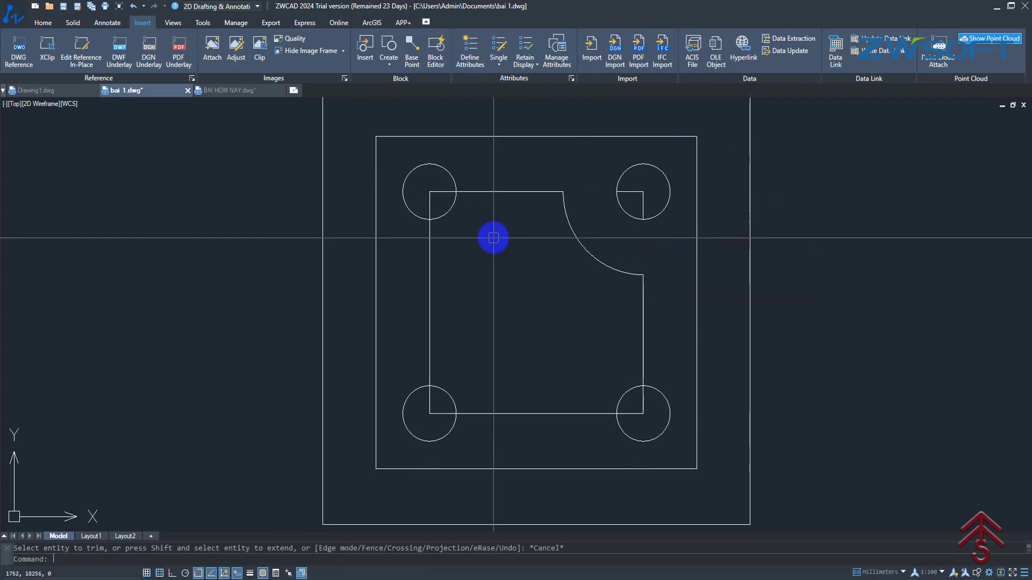
Clear leftover line pieces inside the top-right hole and check the new quarter arc.
scroll(632, 191, "up", 2)
left_click(639, 200)
left_click(629, 172)
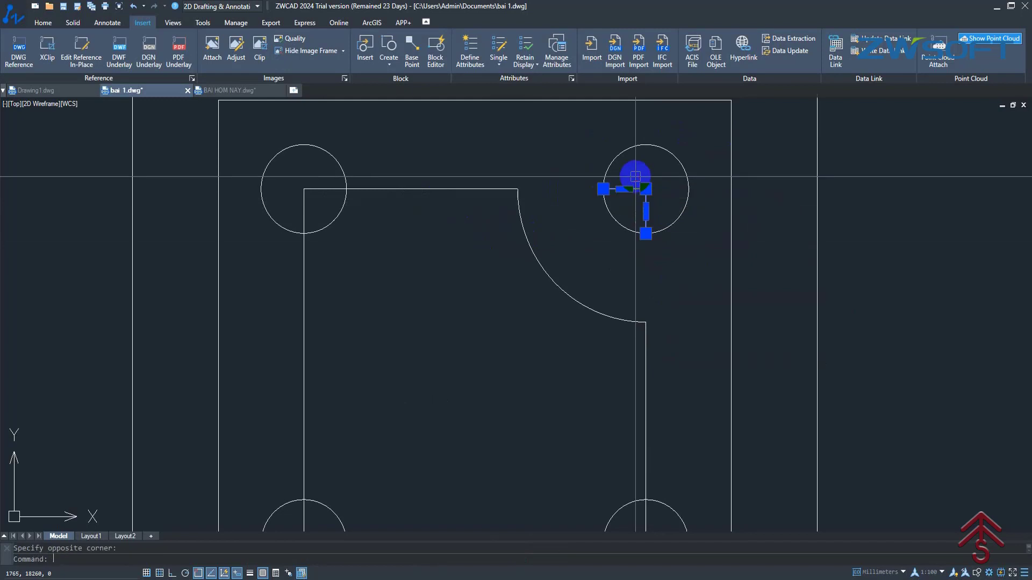
key("Escape")
scroll(591, 271, "down", 3)
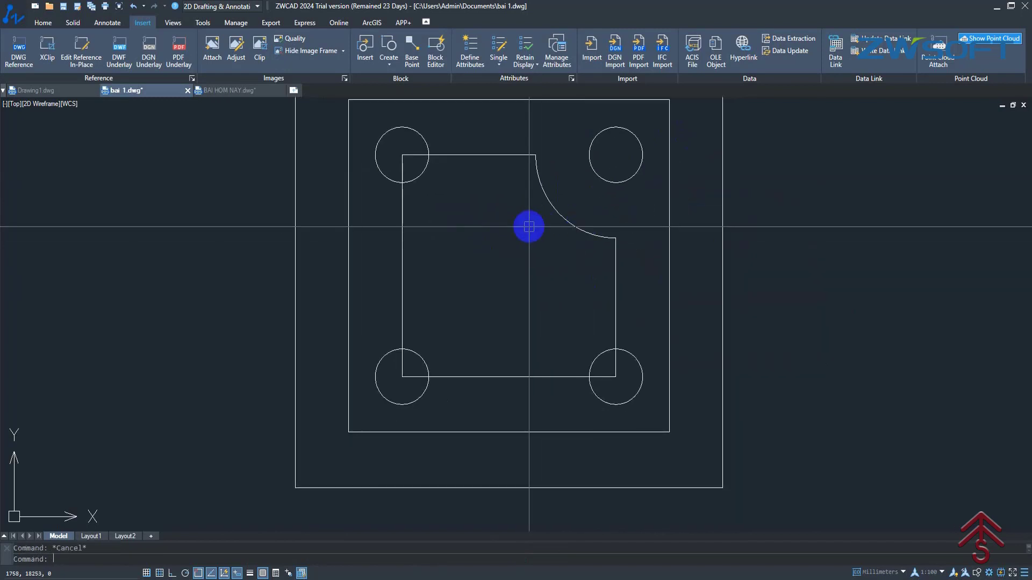
left_click(580, 228)
key("Escape")
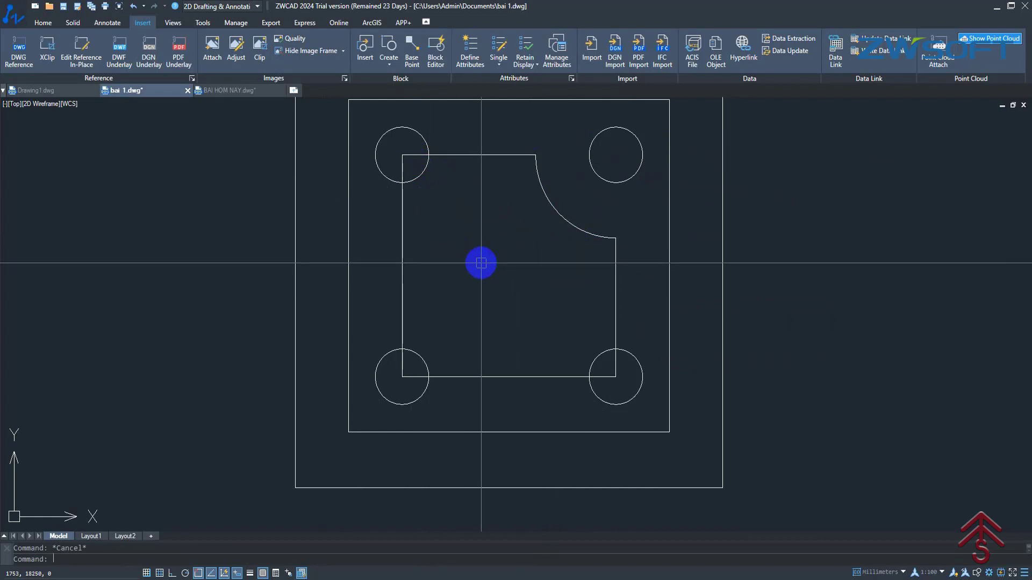
scroll(481, 263, "down", 2)
Mirror the quarter arc about the vertical centre line, keeping the original.
type("mi")
key("Return")
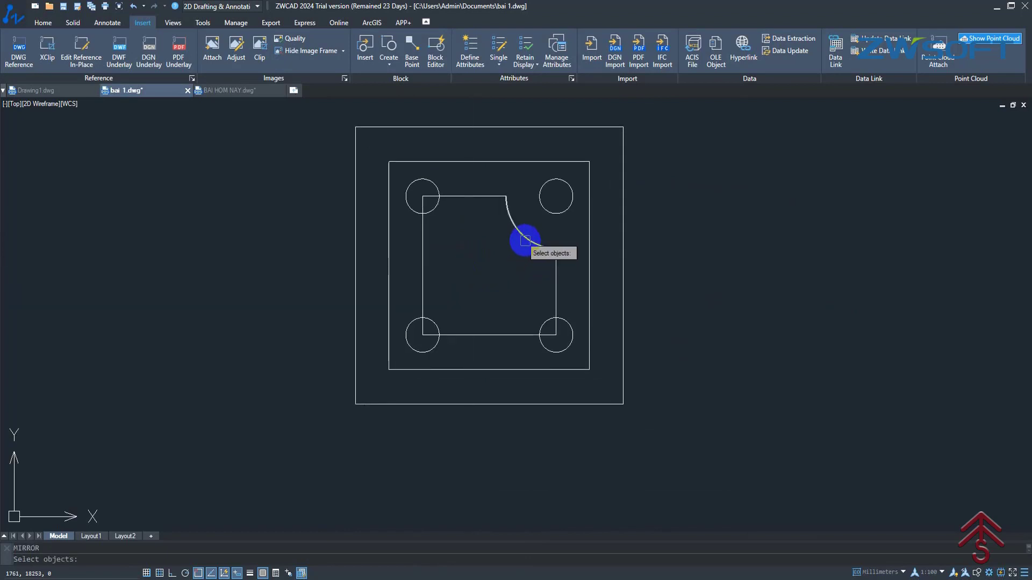
key("Return")
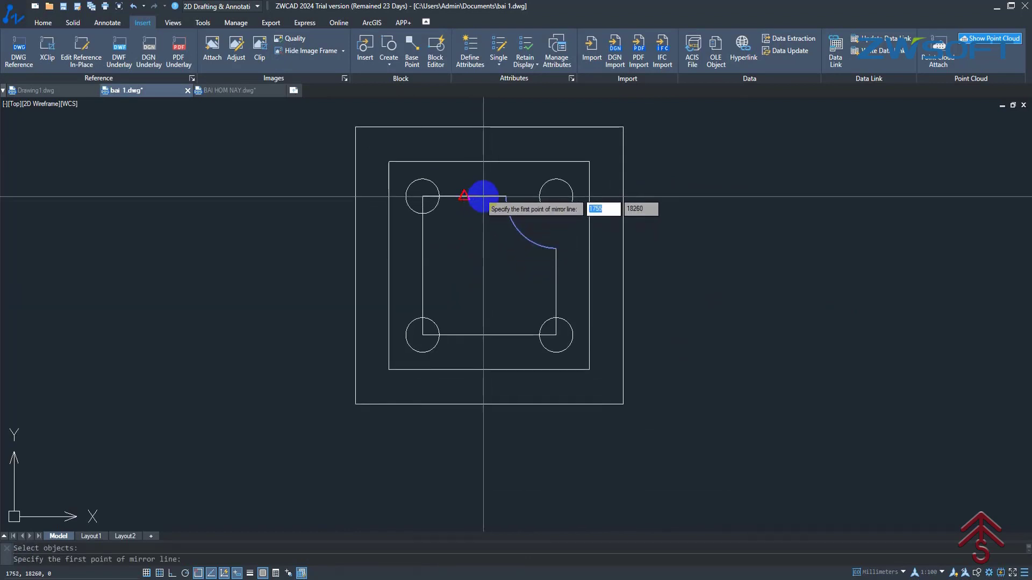
left_click(489, 334)
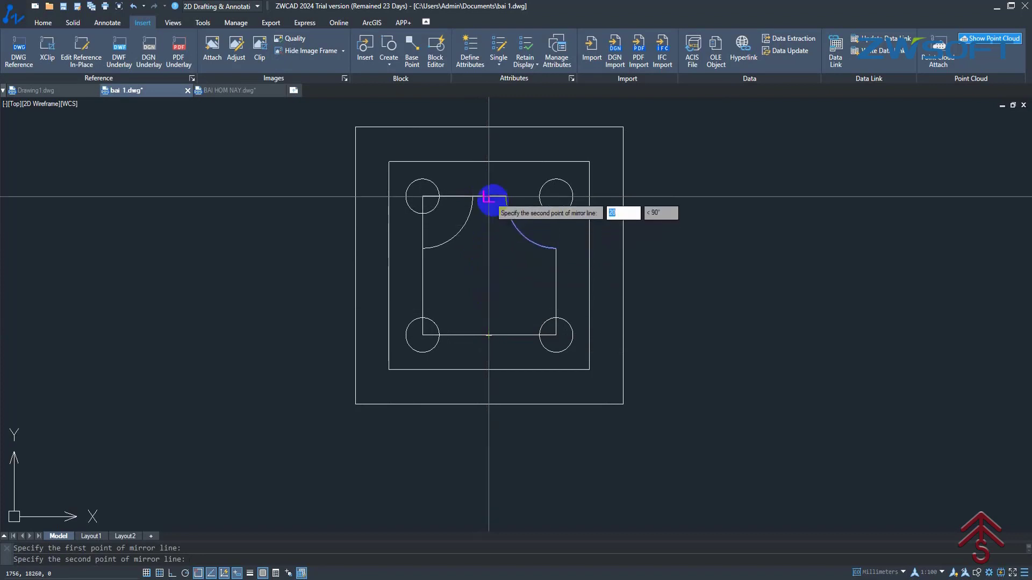
key("Return")
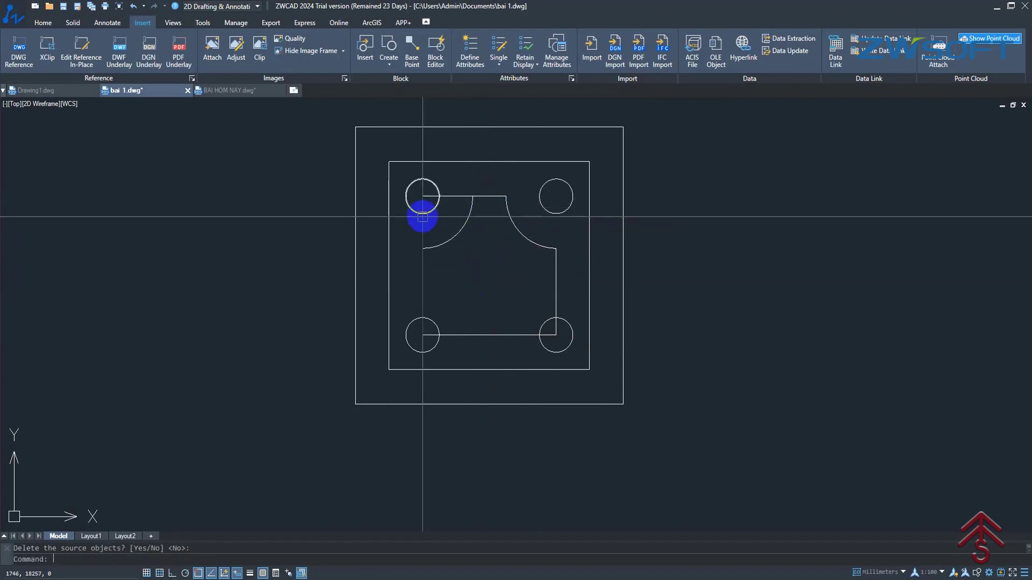
Mirror both top arcs about the horizontal centre line so all four corners have arcs.
left_click(450, 230)
left_click(514, 227)
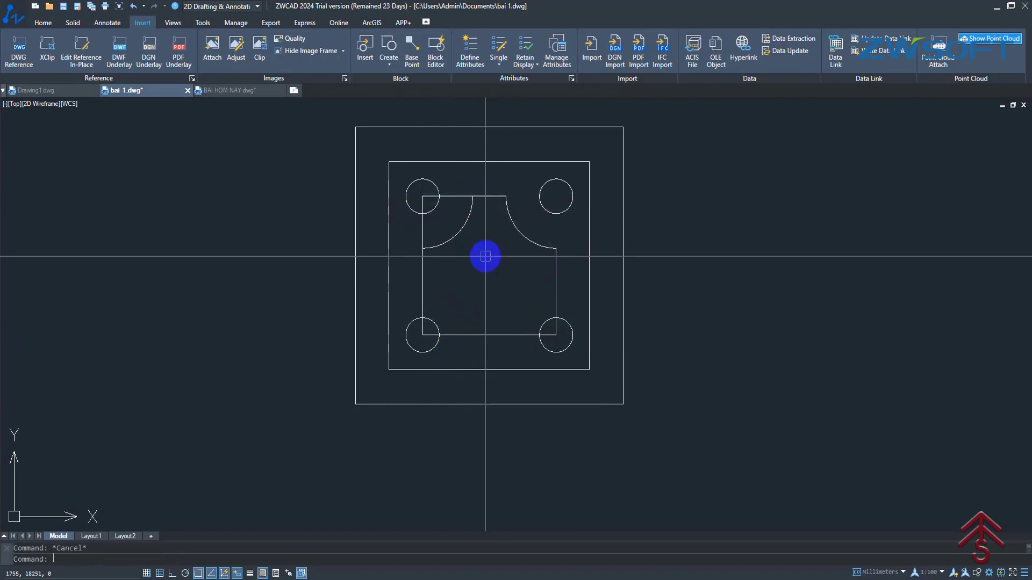
type("m")
key("space")
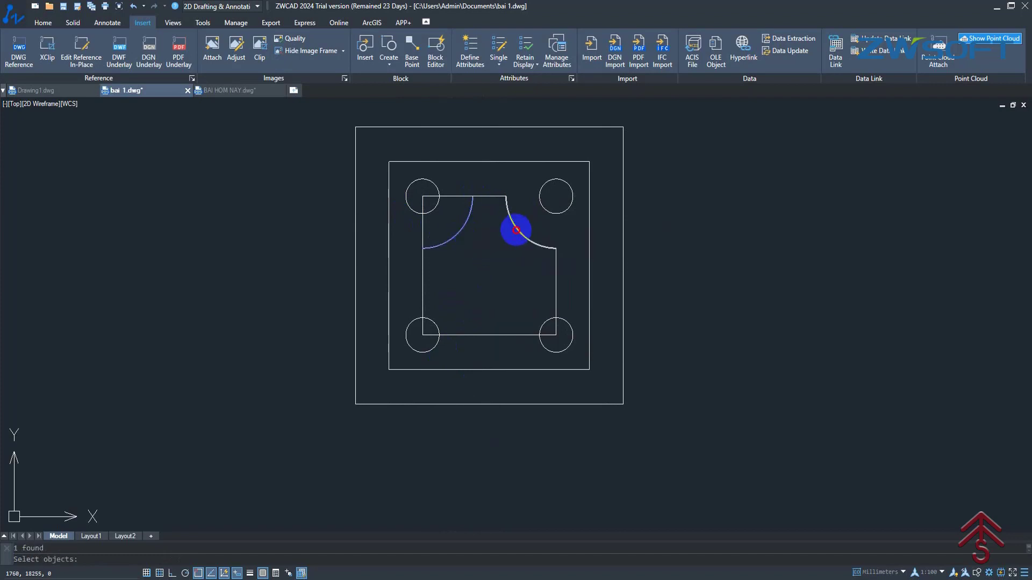
left_click(423, 266)
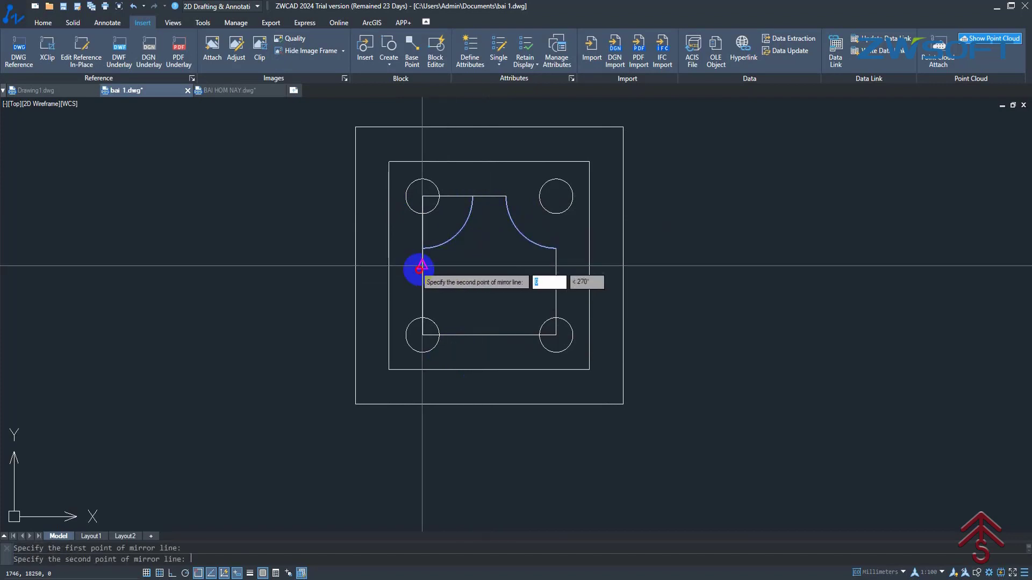
left_click(554, 267)
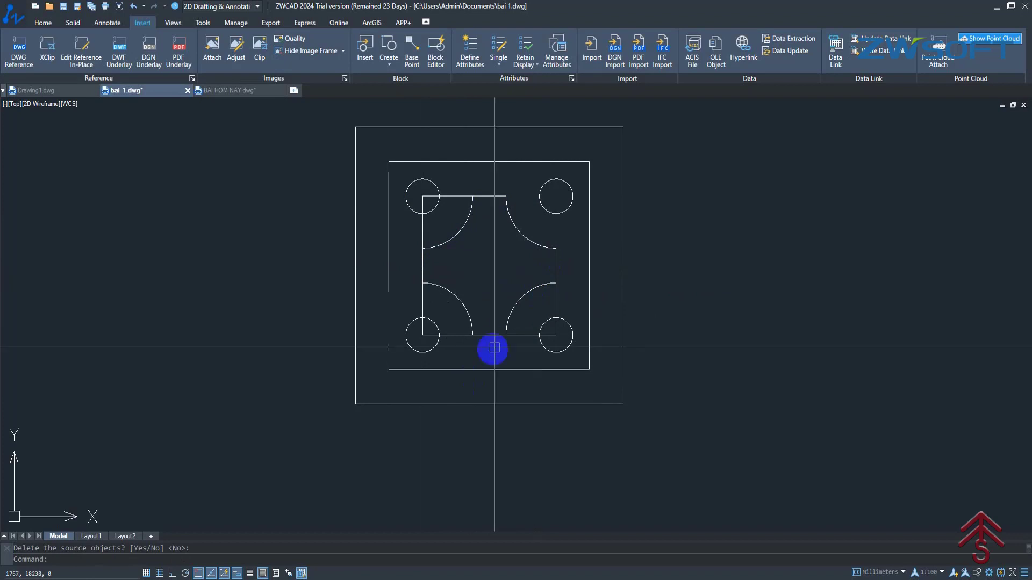
key("Escape")
type("tr")
key("space")
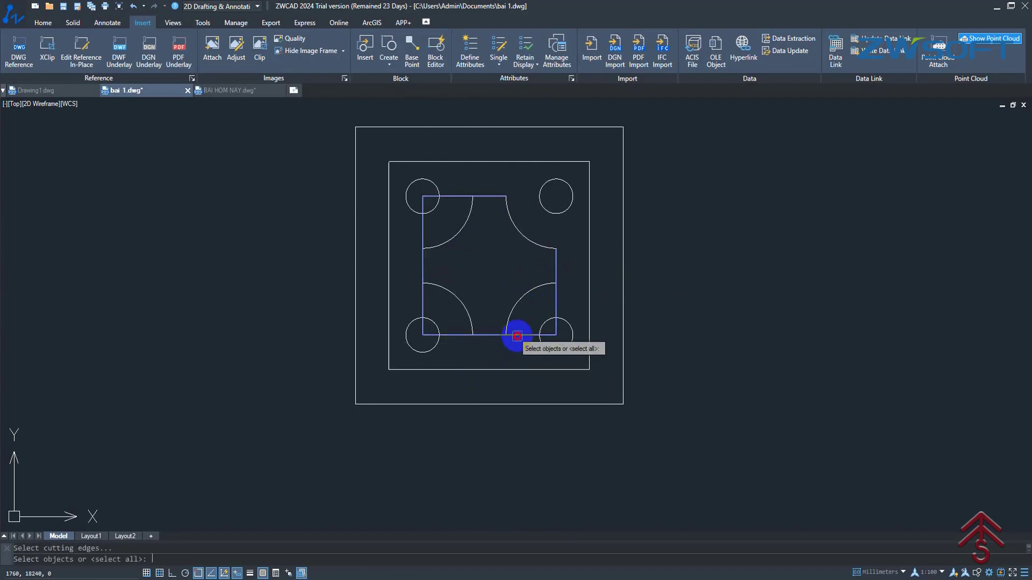
Trim the leftover line pieces beside the corner circles and inside the lower-right arc.
right_click(544, 301)
key("Return")
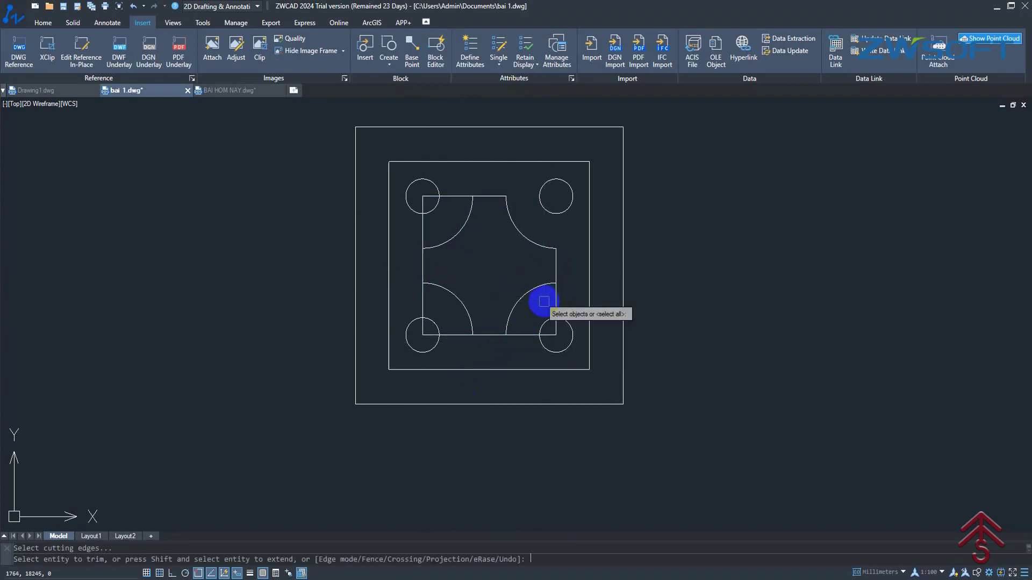
left_click(555, 301)
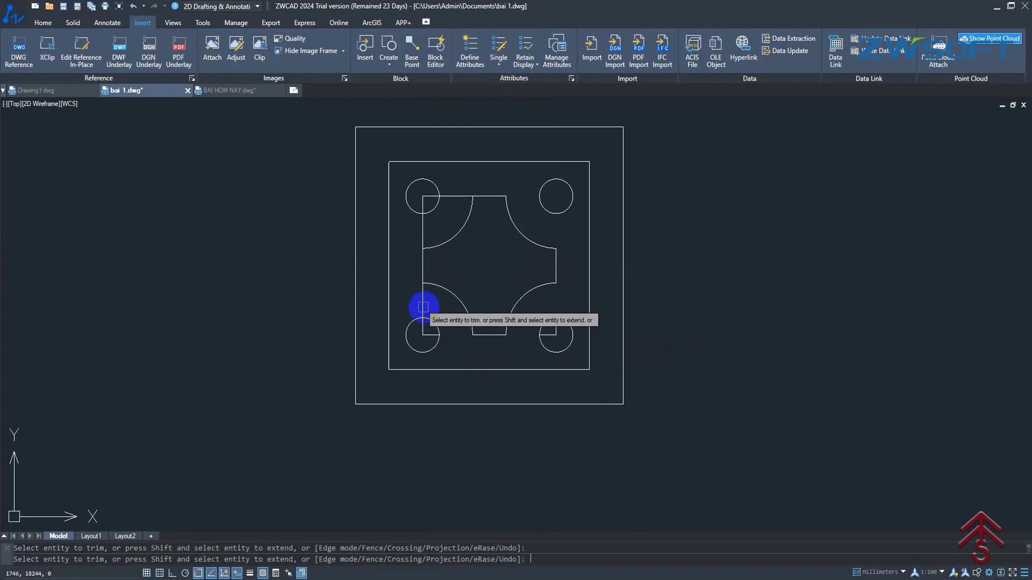
left_click(420, 200)
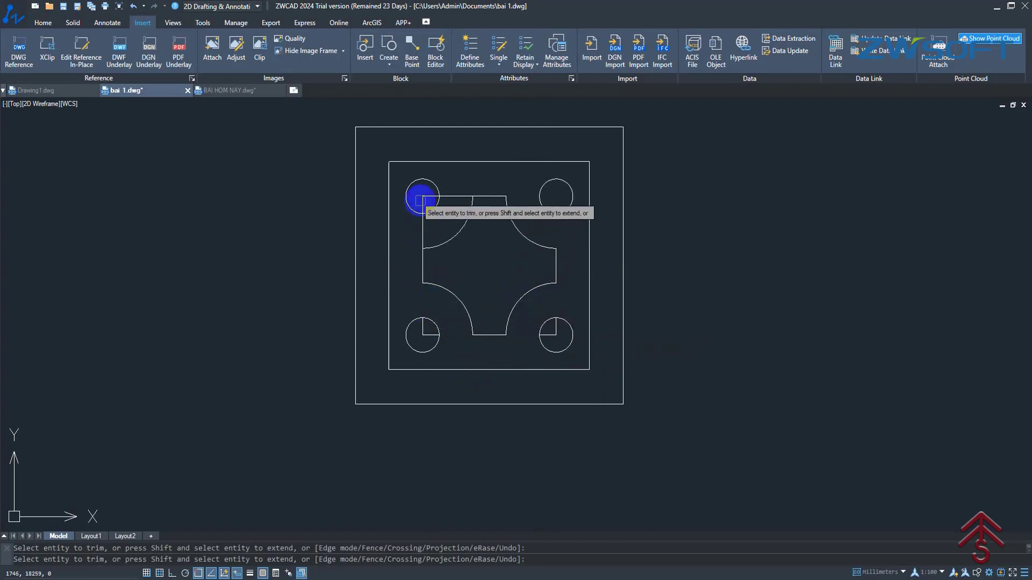
left_click(454, 197)
Window-select the geometry in the lower holes and try erasing it, then cancel.
left_click(404, 309)
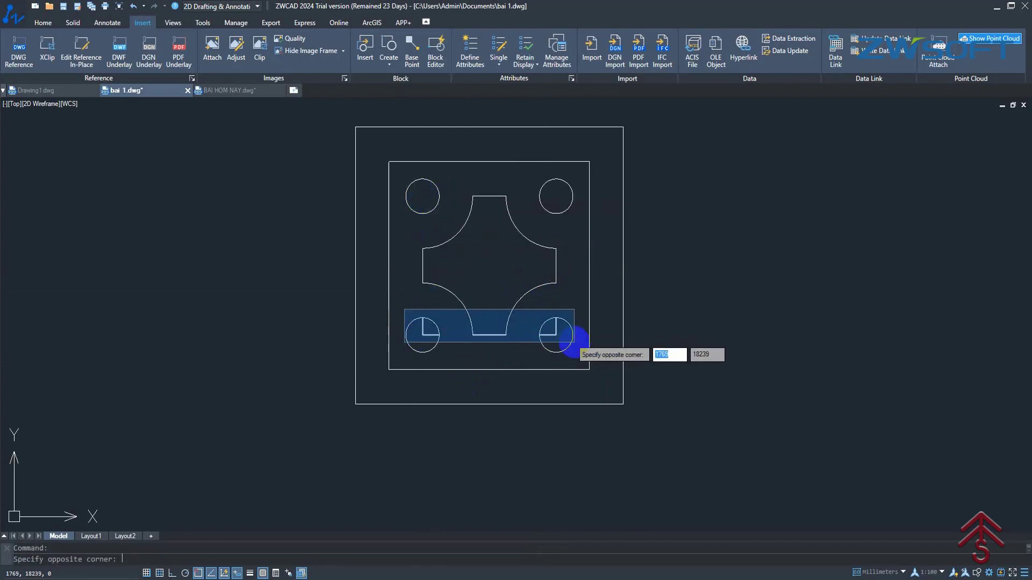
left_click(560, 342)
type("e")
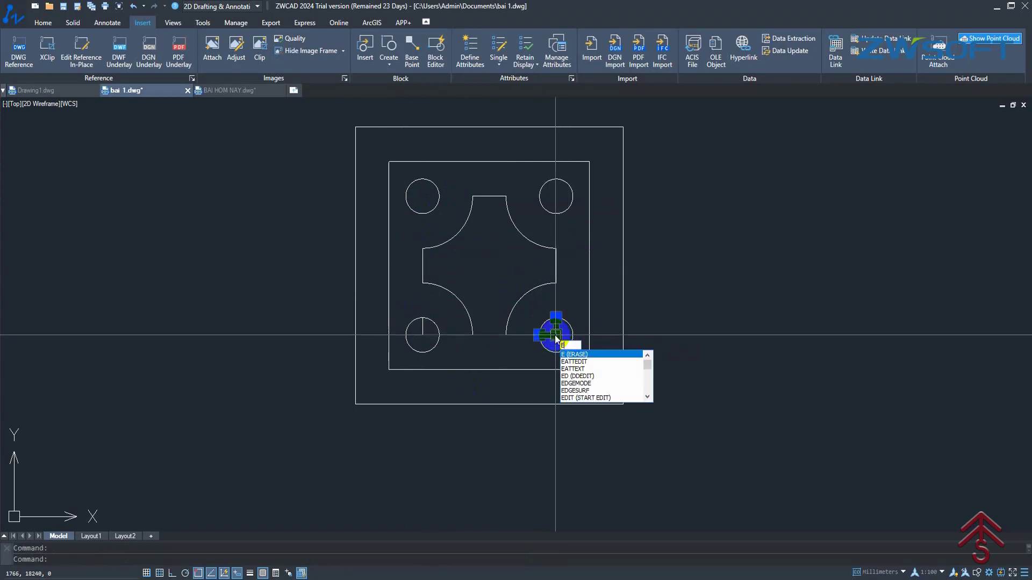
key("Escape")
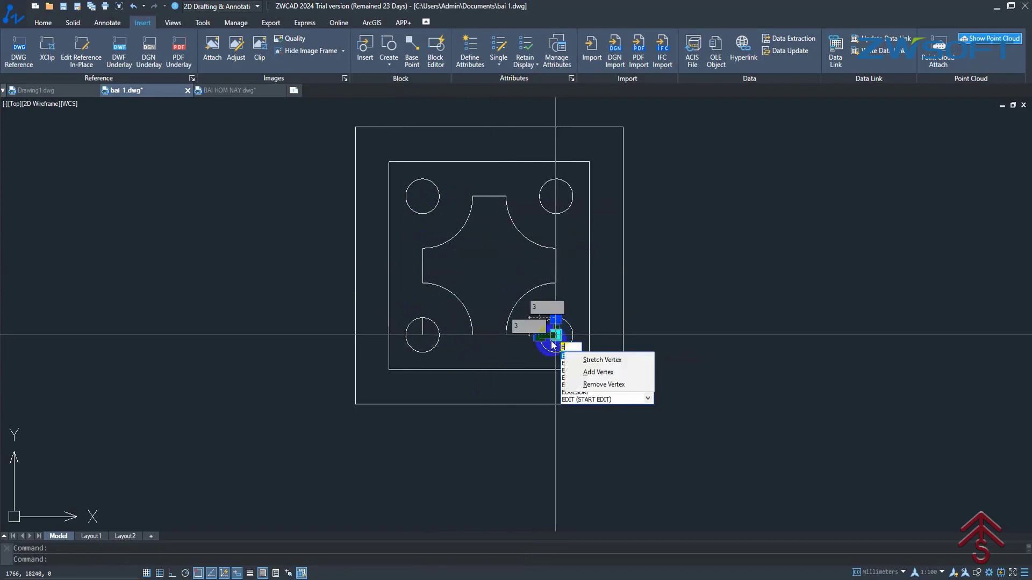
key("Escape")
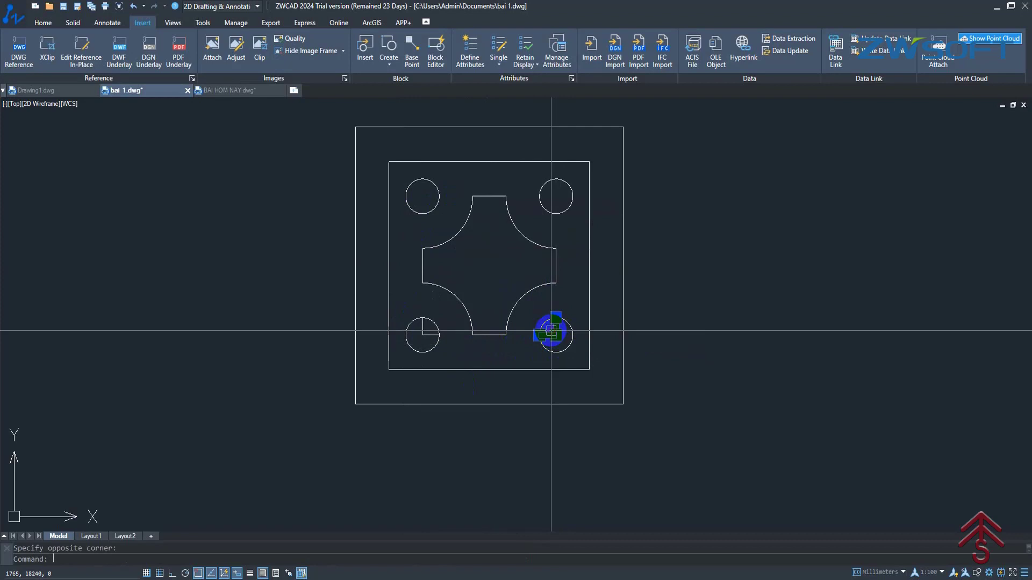
scroll(453, 332, "up", 2)
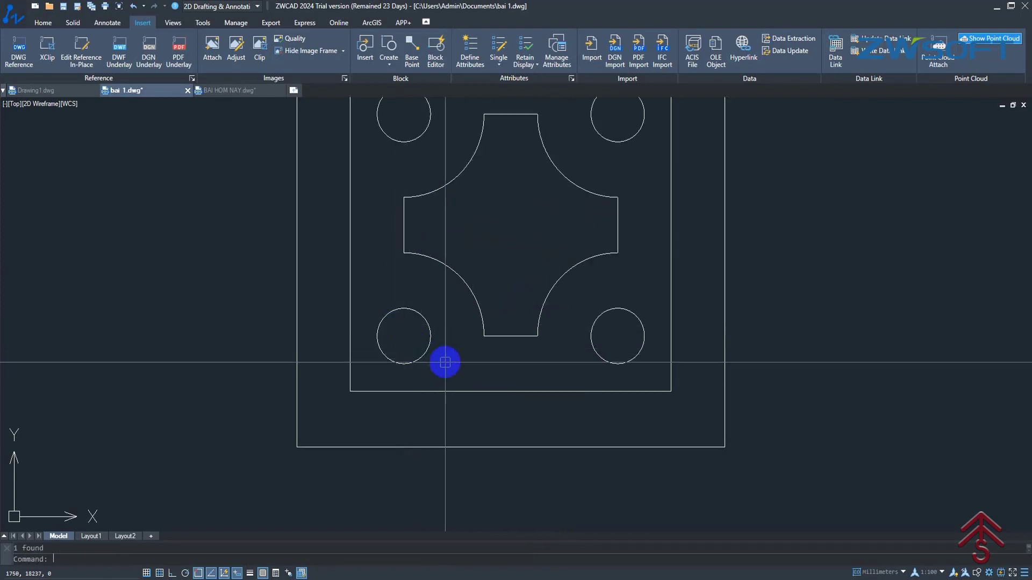
scroll(447, 355, "down", 2)
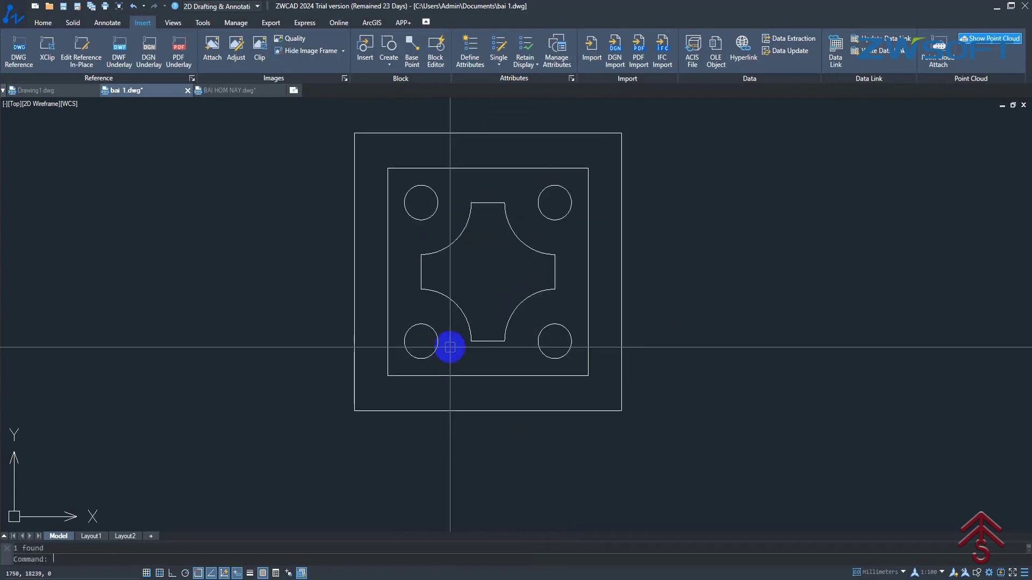
scroll(450, 347, "down", 5)
scroll(723, 330, "down", 3)
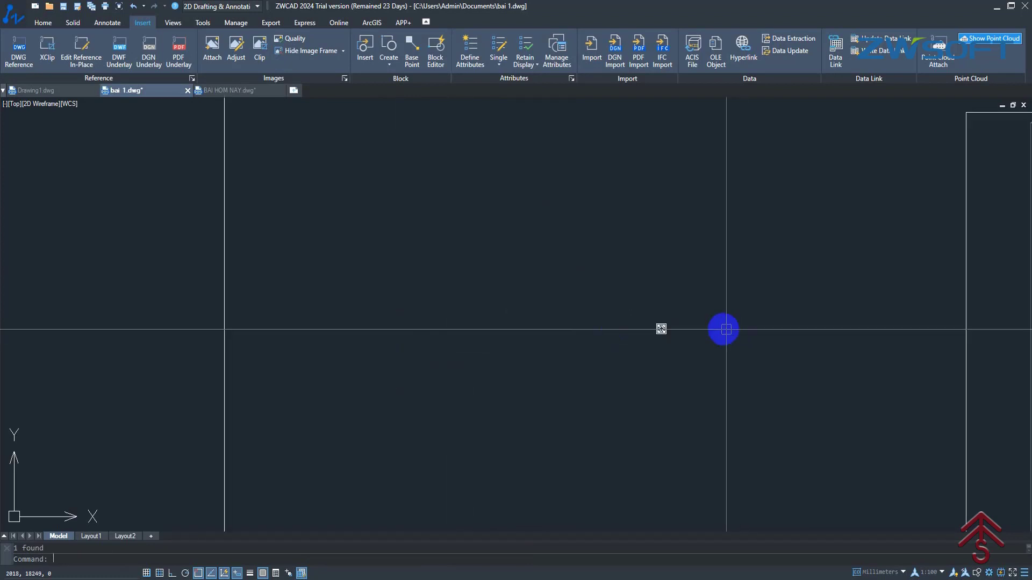
scroll(730, 301, "up", 6)
middle_click_drag(730, 301, 511, 324)
scroll(541, 258, "up", 2)
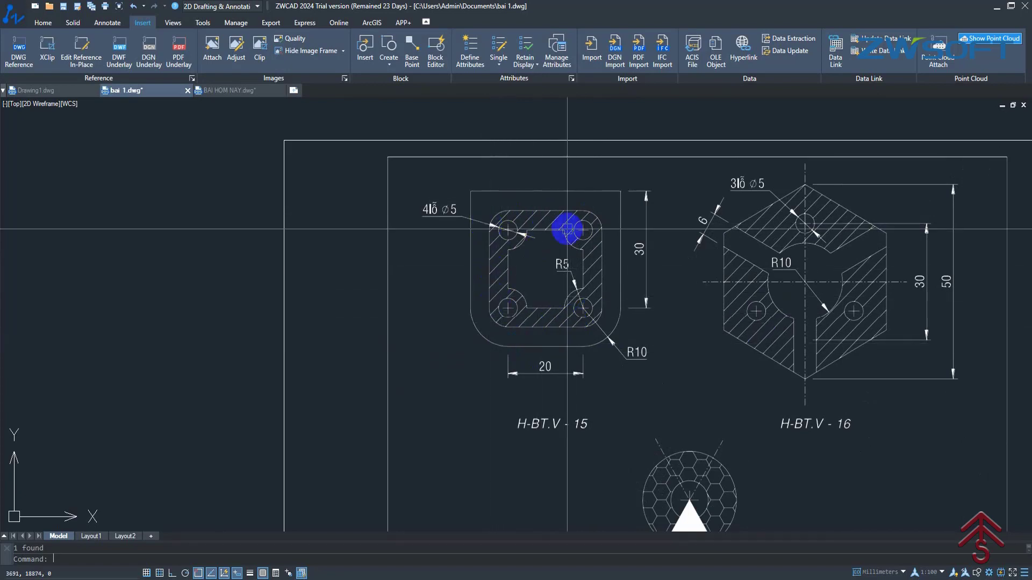
scroll(591, 326, "up", 4)
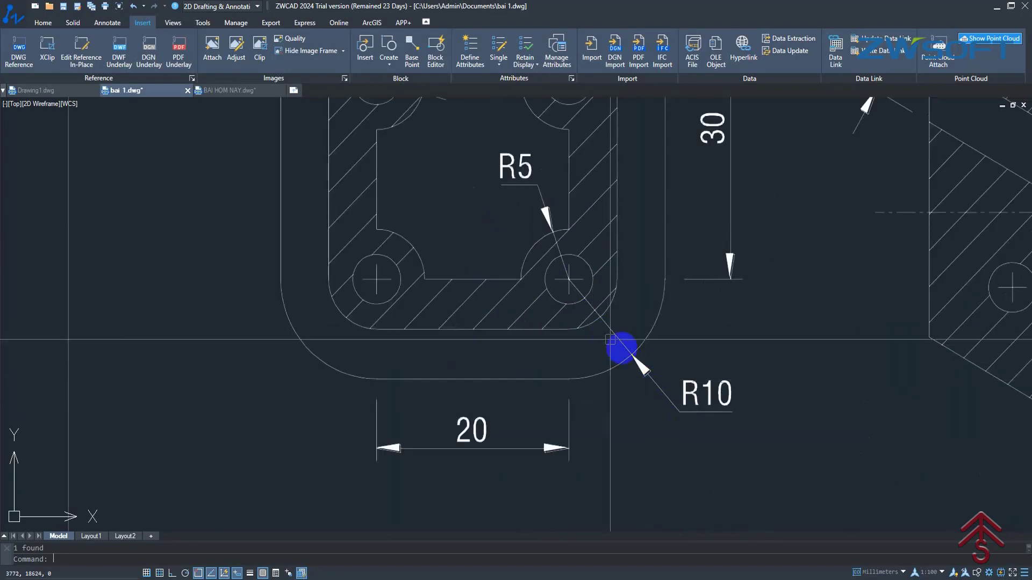
scroll(621, 350, "down", 5)
scroll(565, 291, "down", 3)
middle_click_drag(369, 320, 439, 273)
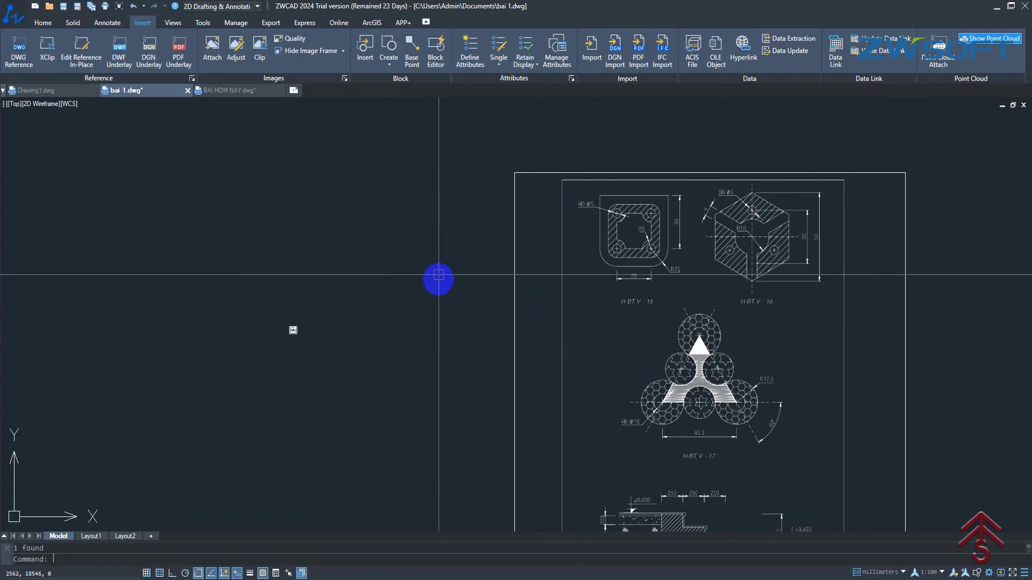
scroll(314, 313, "up", 5)
scroll(403, 260, "up", 3)
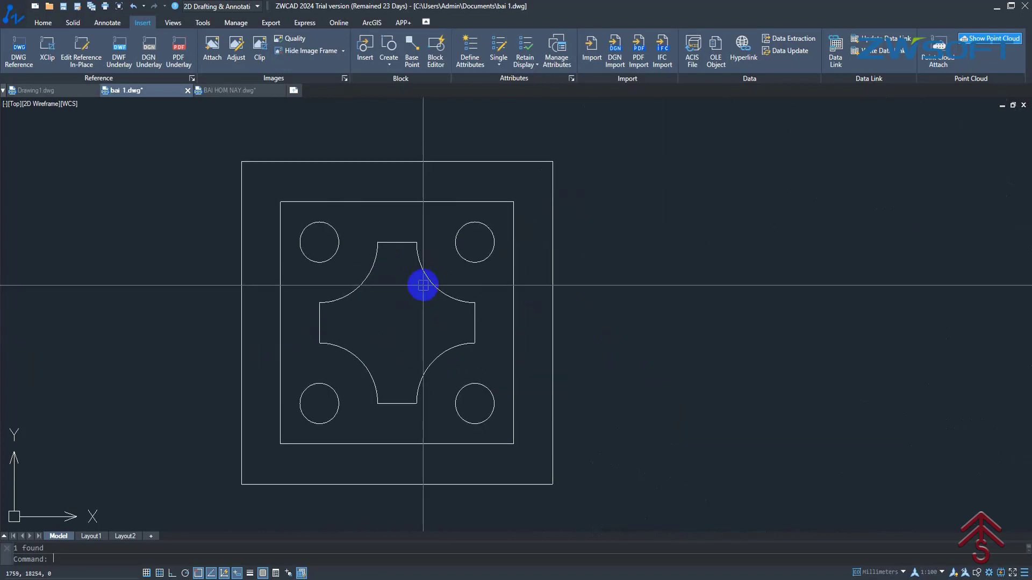
Set fillet radius 10 and round the inner rectangle's top-right and bottom-right corners.
type("f")
key("space")
type("r")
key("space")
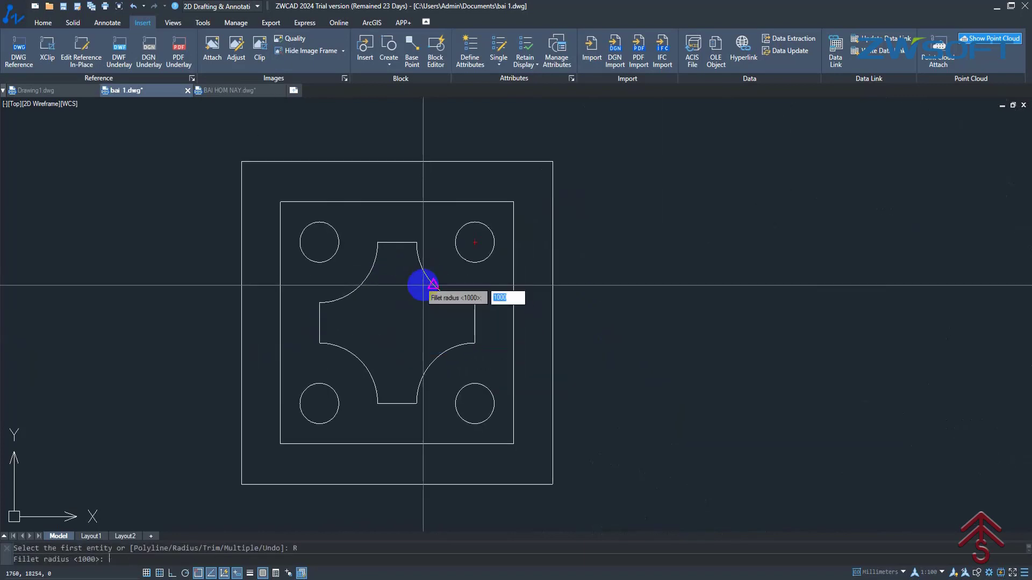
type("10")
key("space")
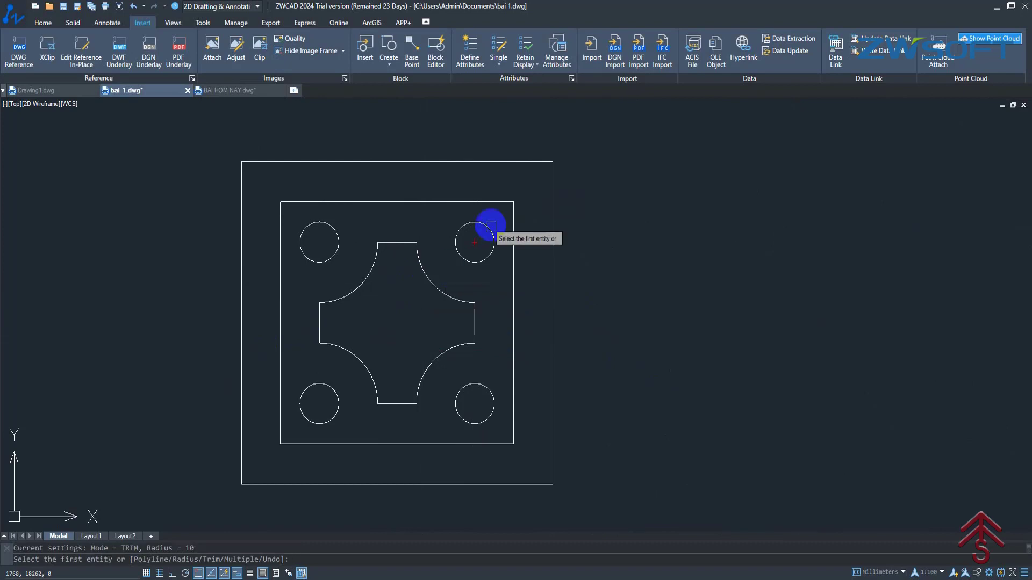
left_click(512, 220)
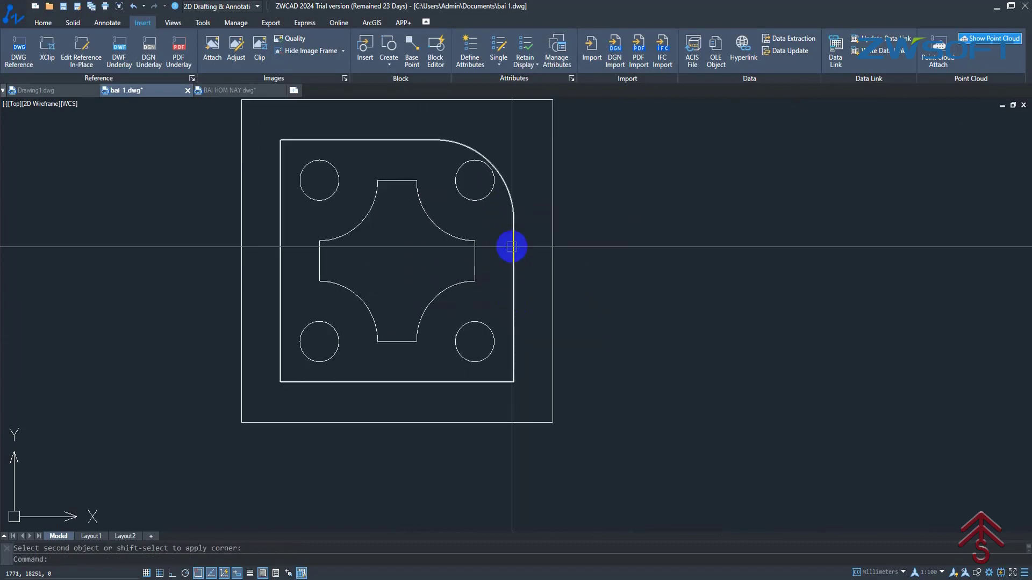
key("space")
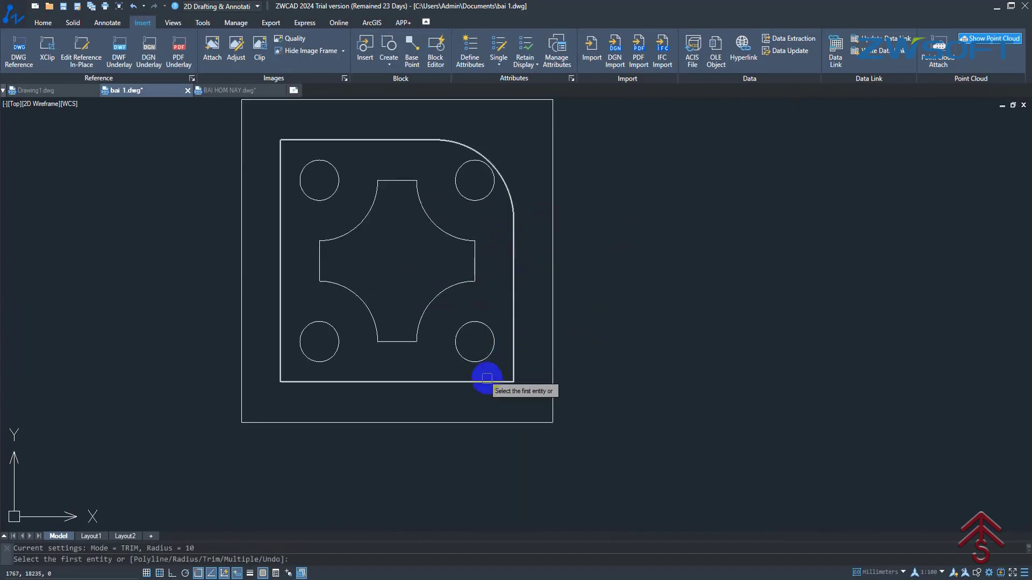
left_click(487, 378)
left_click(512, 350)
Round the inner rectangle's bottom-left and top-left corners at R10.
middle_click_drag(511, 350, 489, 347)
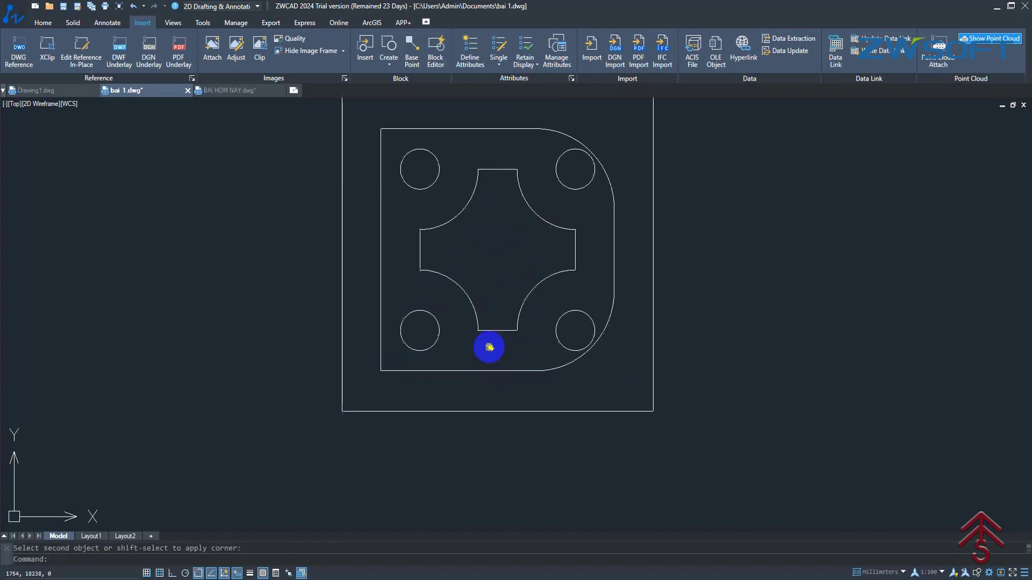
left_click(451, 372)
left_click(380, 340)
middle_click_drag(384, 265, 396, 368)
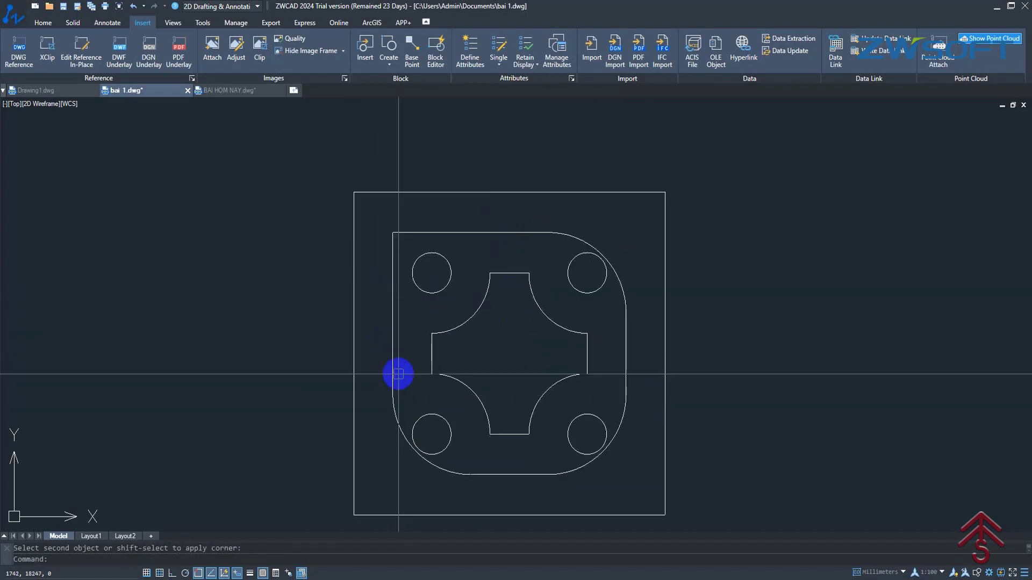
key("space")
left_click(390, 302)
left_click(415, 232)
key("Escape")
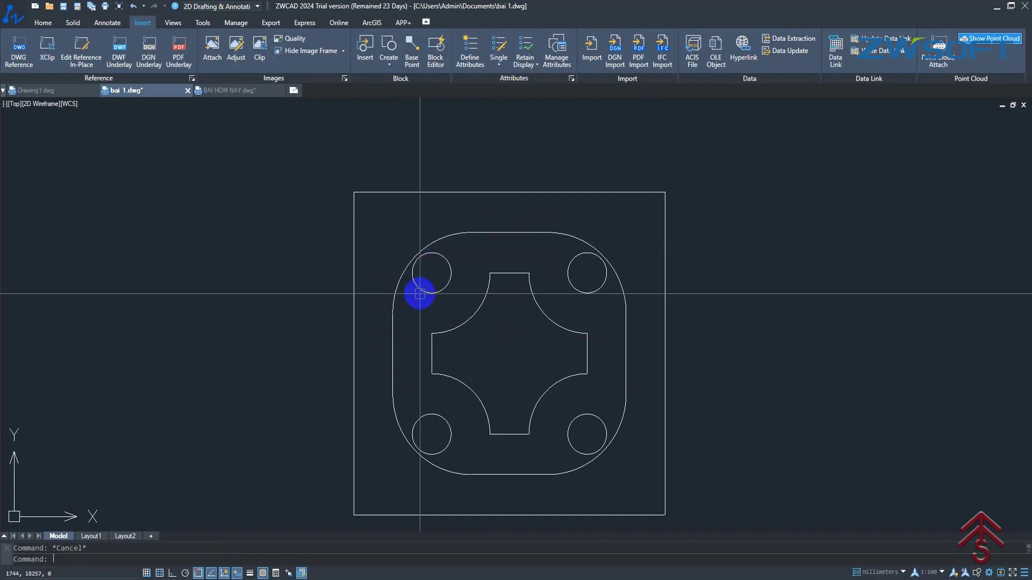
scroll(511, 312, "down", 8)
scroll(596, 319, "down", 3)
scroll(720, 281, "up", 5)
Zoom and pan to compare the part's corners with the H-BT.V-15 reference's R10 corner.
scroll(663, 299, "down", 3)
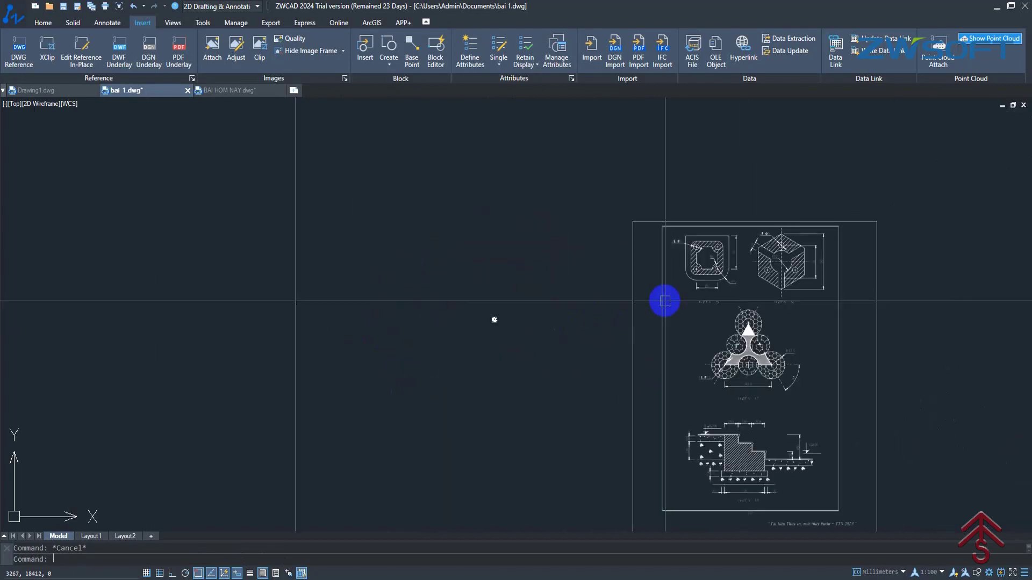
scroll(721, 252, "up", 5)
scroll(721, 252, "up", 2)
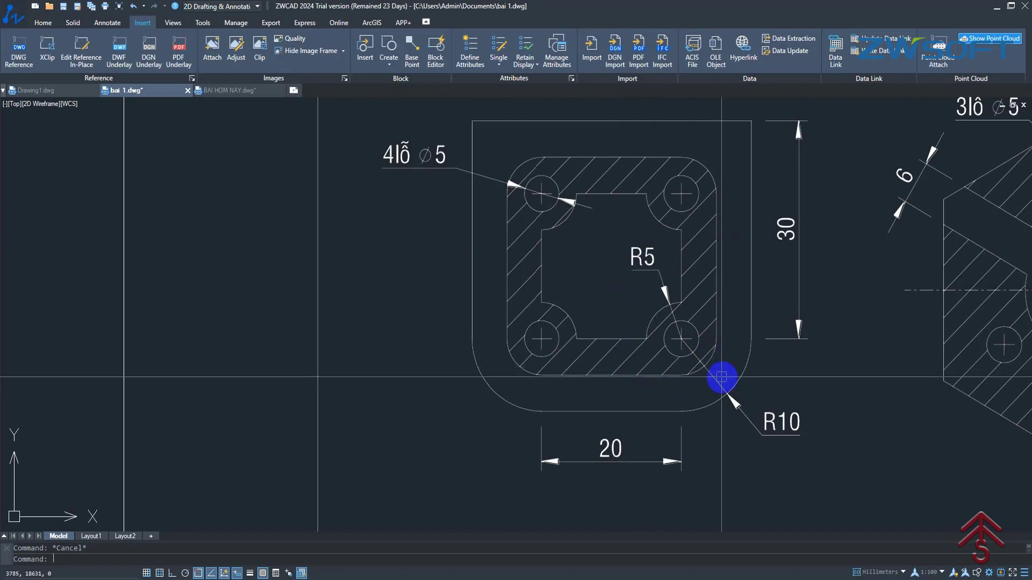
scroll(728, 391, "up", 2)
left_click(742, 369)
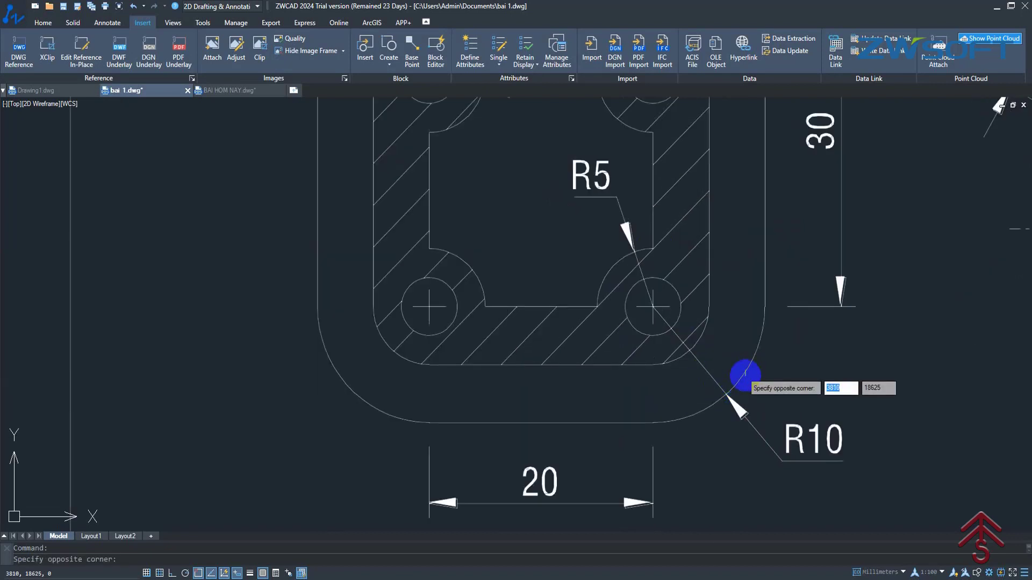
scroll(709, 340, "down", 3)
scroll(664, 289, "up", 1)
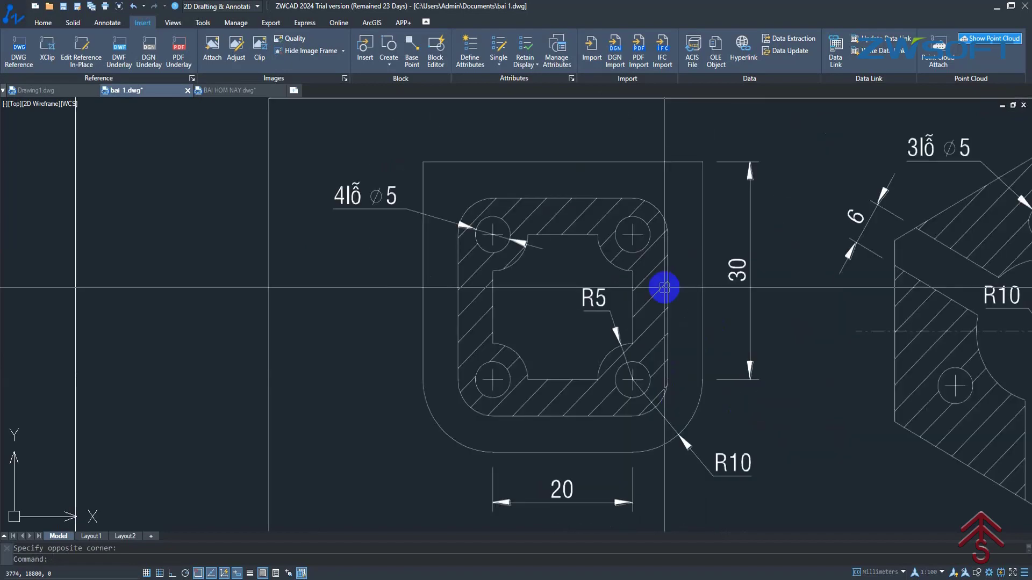
scroll(663, 289, "down", 2)
scroll(618, 221, "down", 3)
scroll(562, 240, "up", 2)
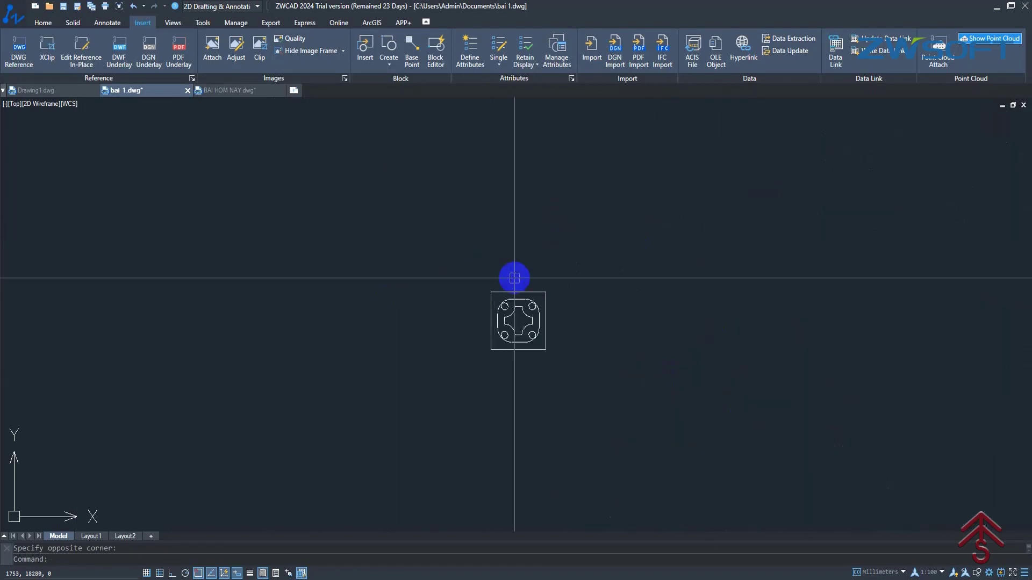
scroll(514, 277, "up", 3)
middle_click_drag(520, 267, 530, 184)
scroll(530, 184, "up", 1)
scroll(528, 184, "up", 1)
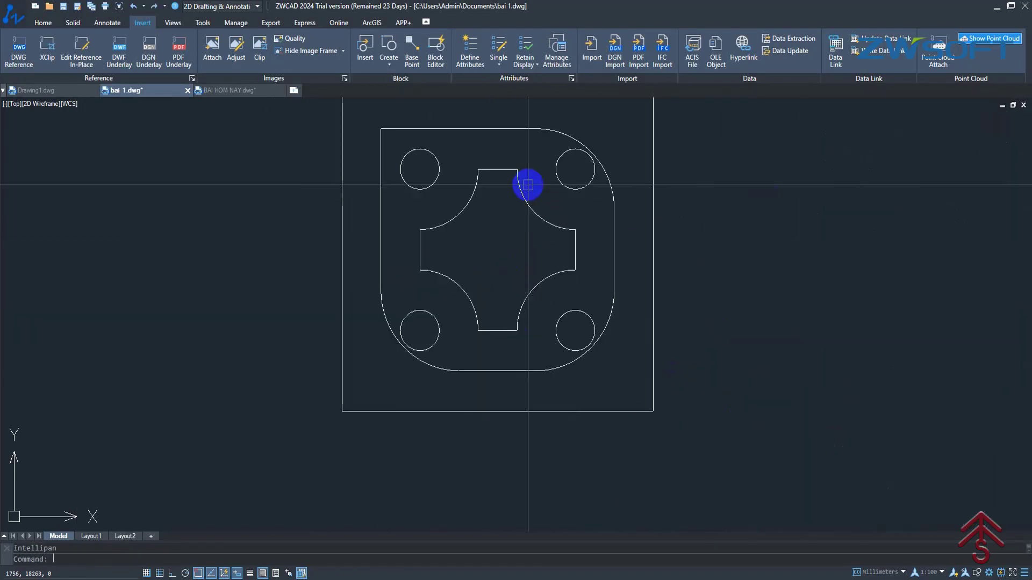
middle_click_drag(527, 185, 527, 246)
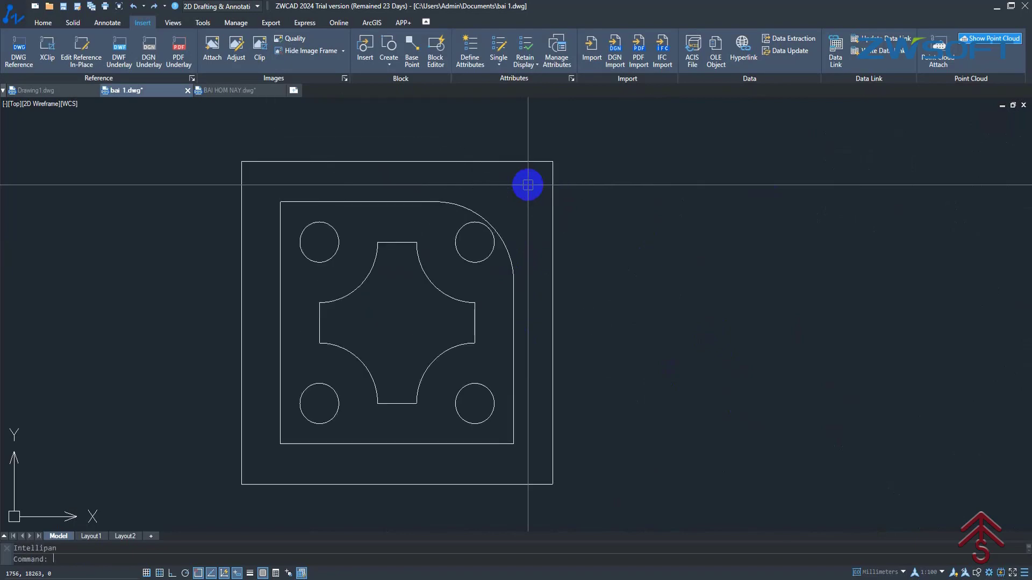
scroll(528, 185, "down", 4)
scroll(576, 294, "down", 2)
scroll(610, 272, "up", 3)
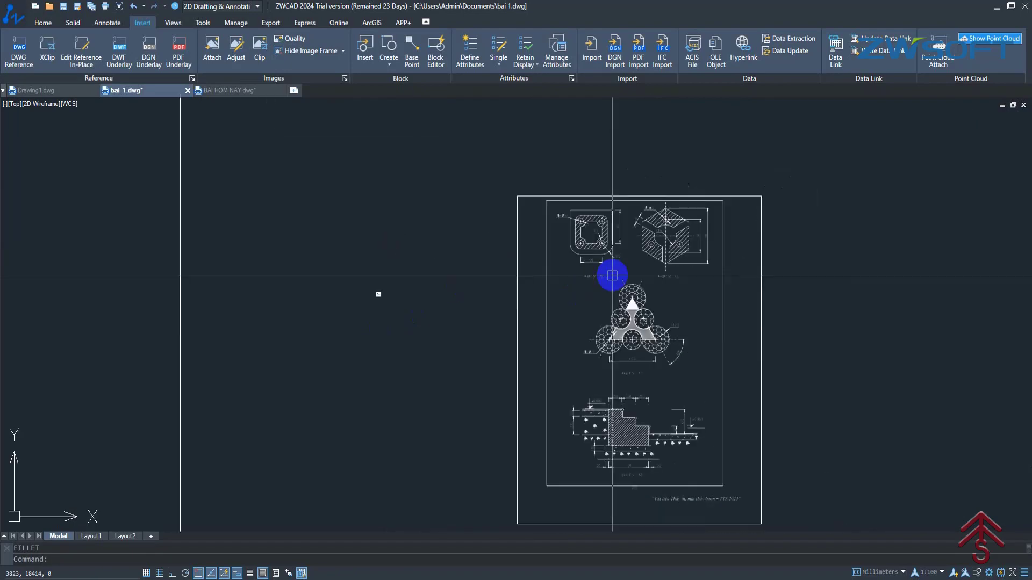
scroll(602, 268, "up", 1)
scroll(602, 269, "up", 5)
scroll(548, 341, "down", 8)
scroll(543, 342, "up", 10)
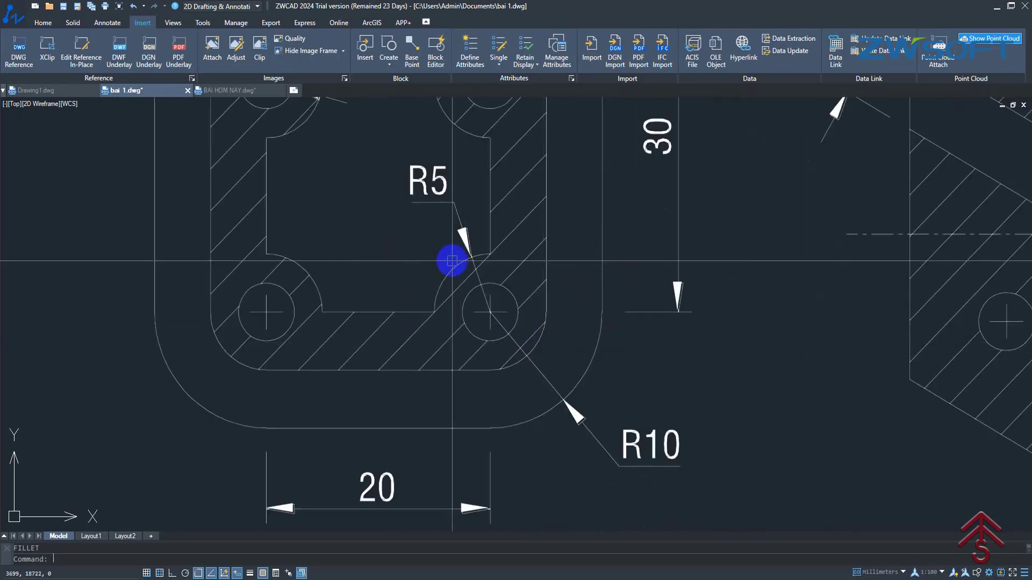
mouse_move(534, 345)
middle_mouse_down()
mouse_move(552, 326)
mouse_move(477, 295)
middle_mouse_up()
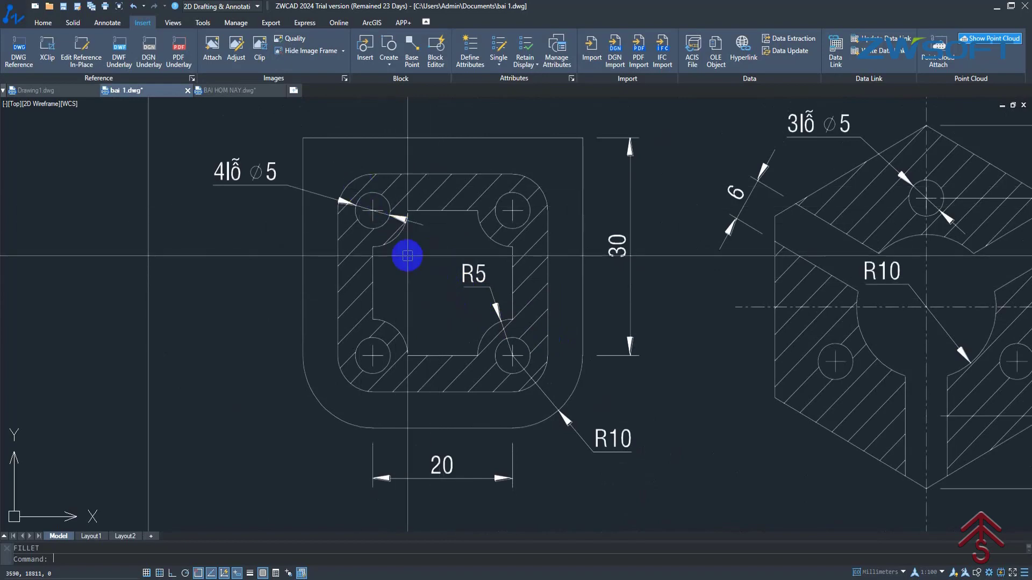
scroll(407, 255, "down", 3)
scroll(572, 260, "up", 3)
middle_click_drag(571, 260, 375, 282)
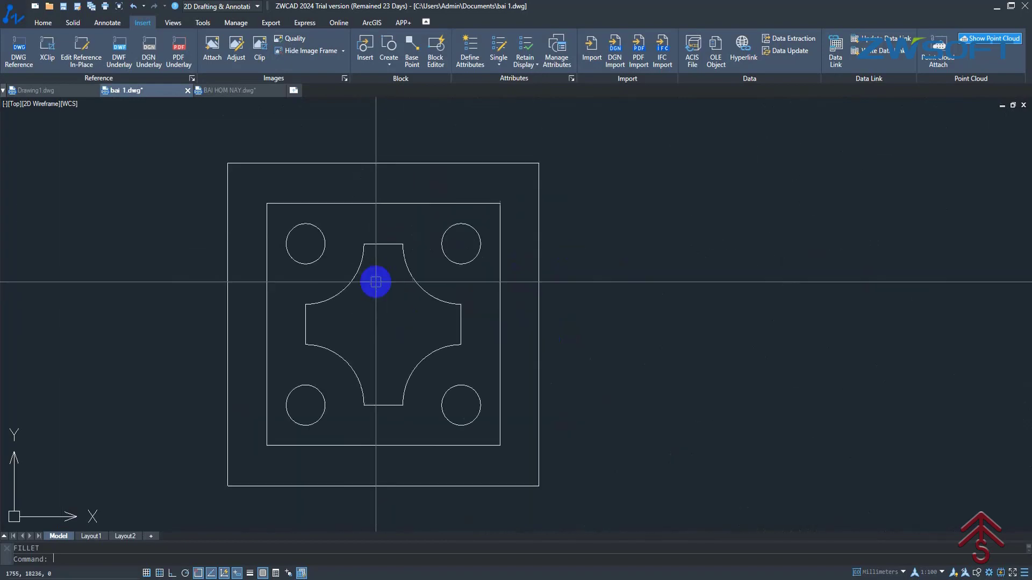
Set the fillet radius to 5 and round the inner outline's top-right corner.
scroll(376, 282, "up", 2)
type("R")
key("Return")
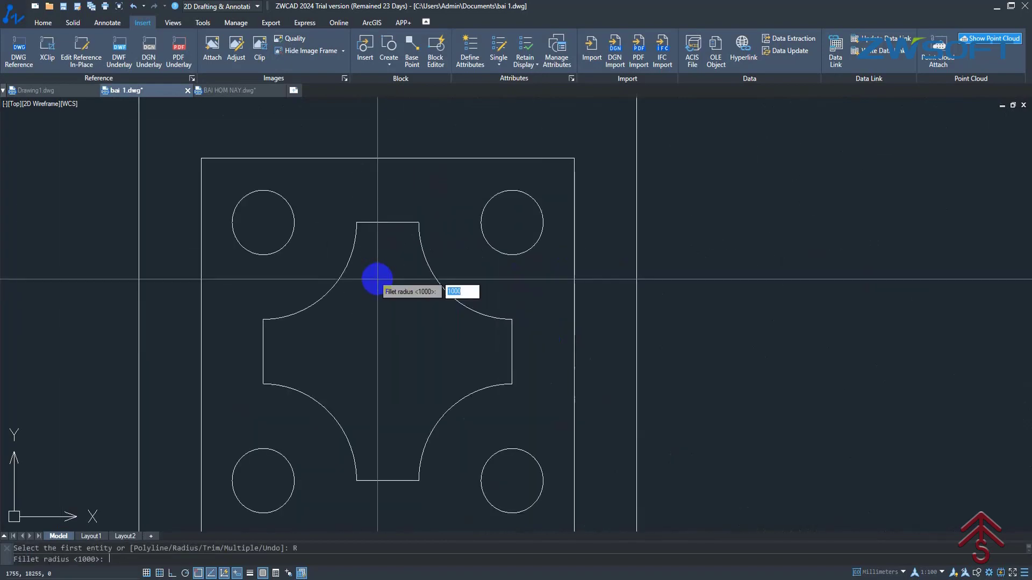
type("5")
key("Return")
left_click(512, 156)
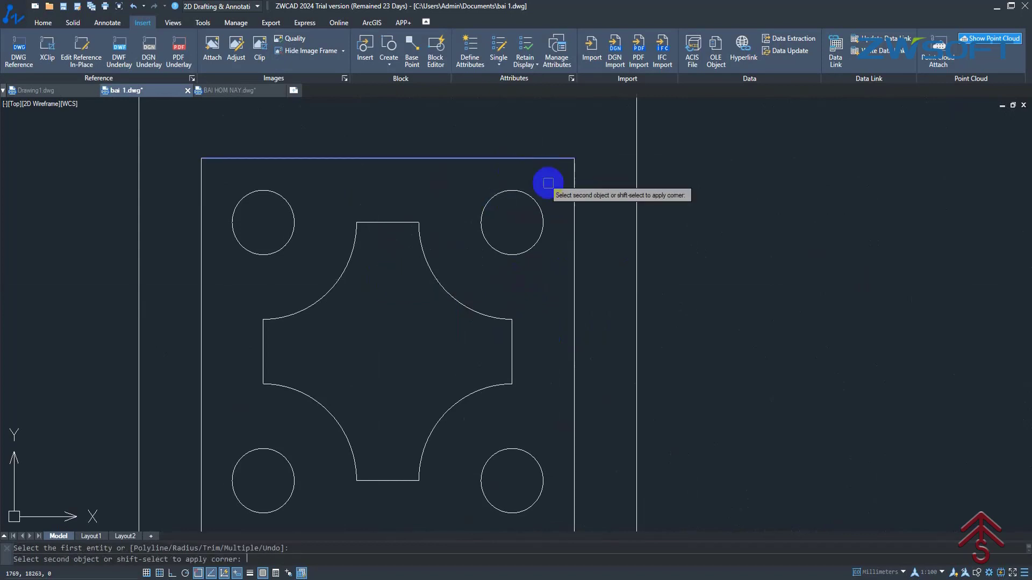
left_click(570, 195)
scroll(570, 194, "down", 3)
scroll(576, 234, "down", 2)
Round the inner outline's bottom-right, bottom-left and top-left corners at R5.
key("Return")
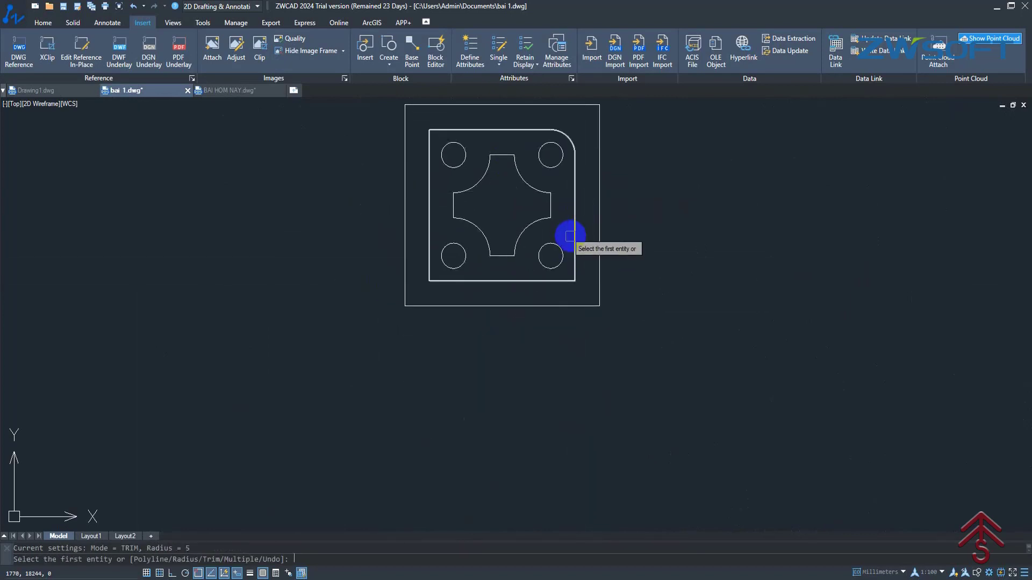
left_click(553, 280)
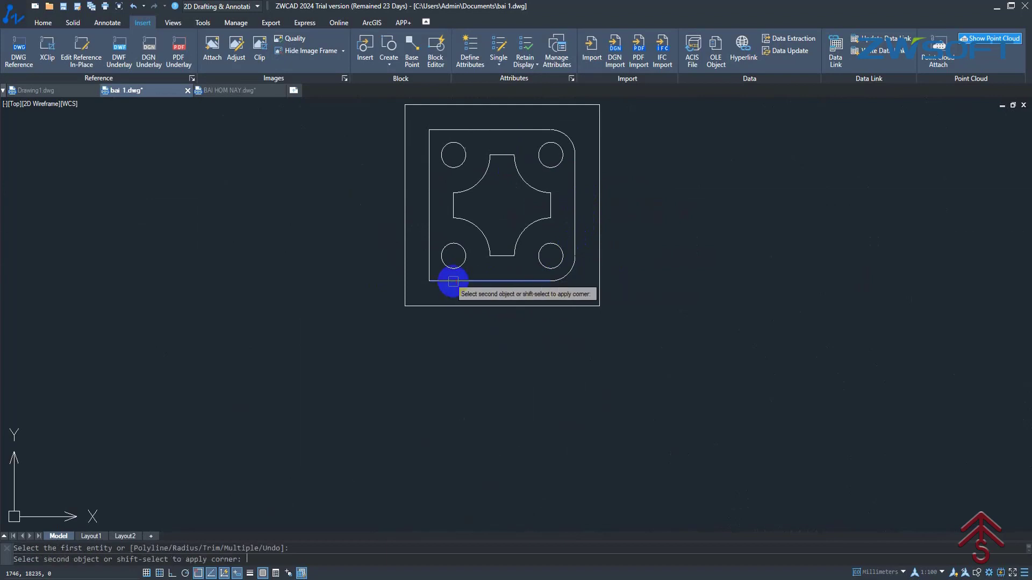
left_click(429, 260)
key("Return")
left_click(429, 156)
left_click(438, 130)
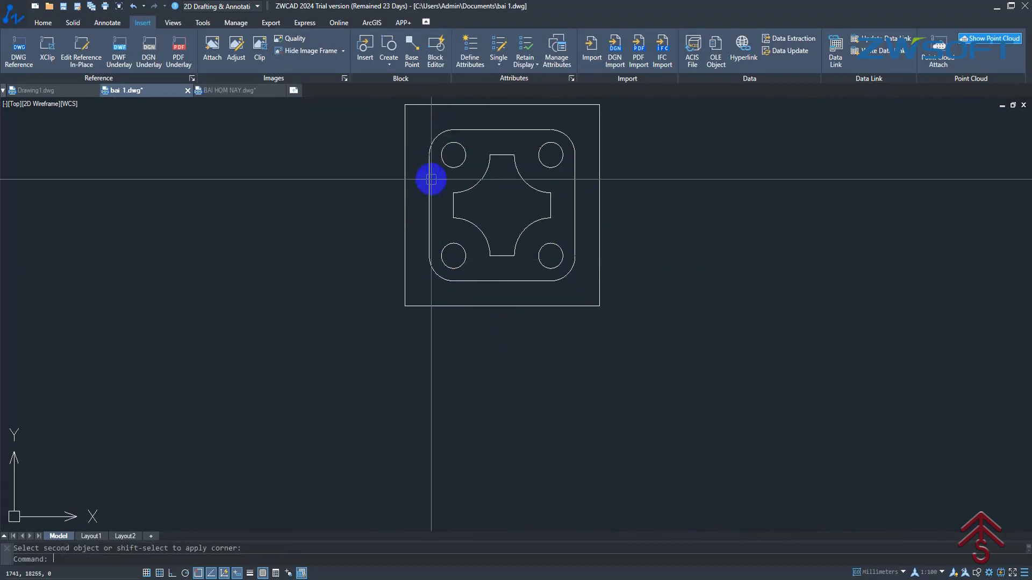
middle_click_drag(431, 179, 396, 270)
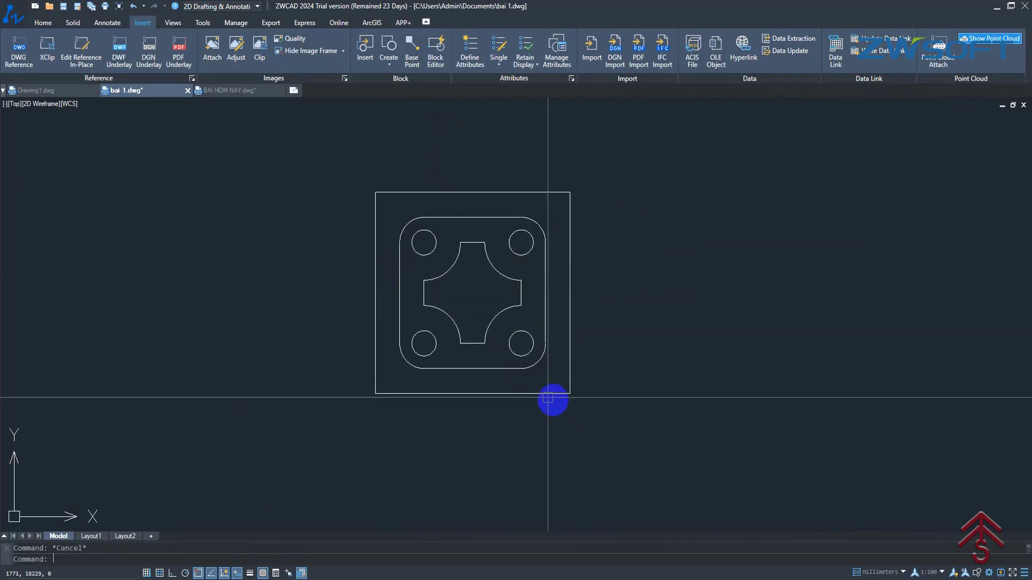
Set fillet radius 10 and round the outer outline's bottom-right and top-right corners.
type("f")
key("Return")
type("r")
key("Return")
type("10")
key("Return")
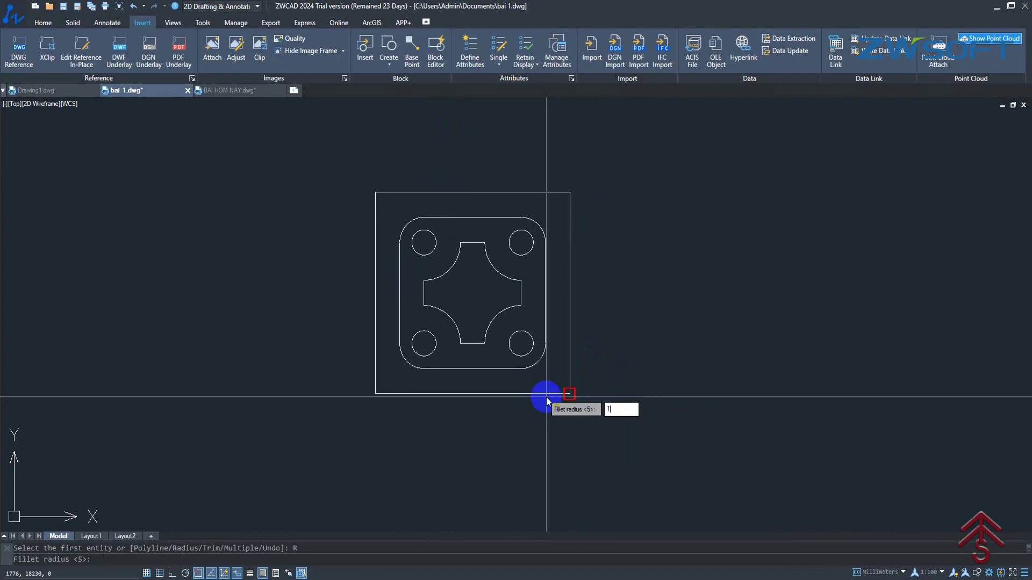
left_click(546, 397)
left_click(566, 357)
Round the outer outline's top-left and bottom-left corners at R10.
key("Return")
left_click(569, 231)
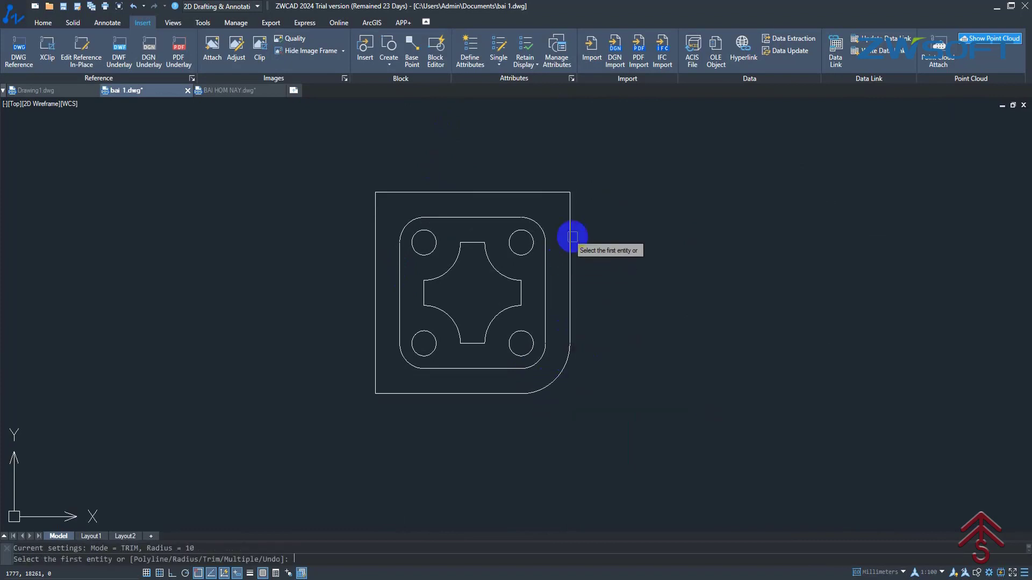
left_click(541, 192)
key("Return")
left_click(400, 192)
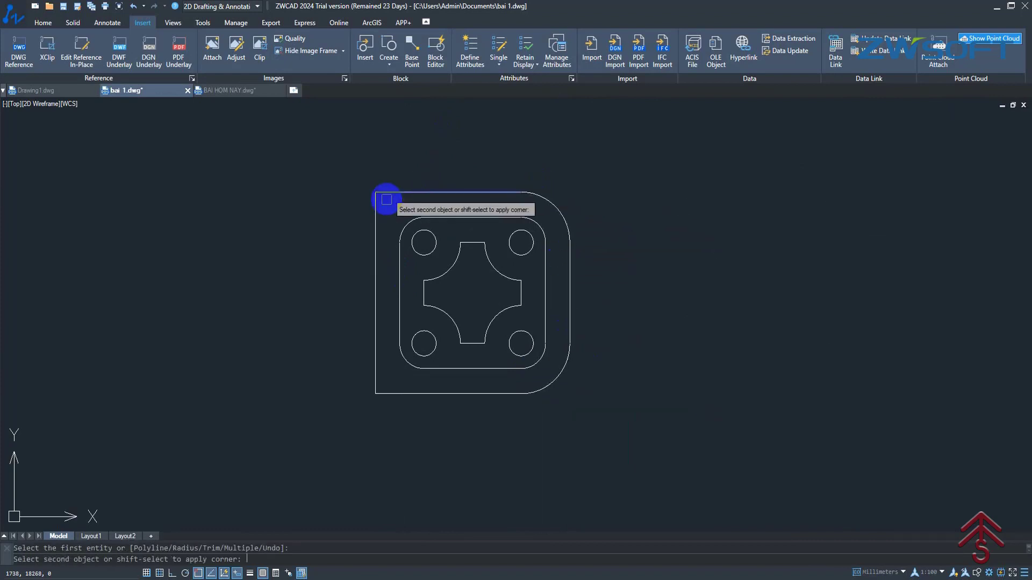
left_click(375, 215)
key("Return")
left_click(376, 362)
left_click(477, 392)
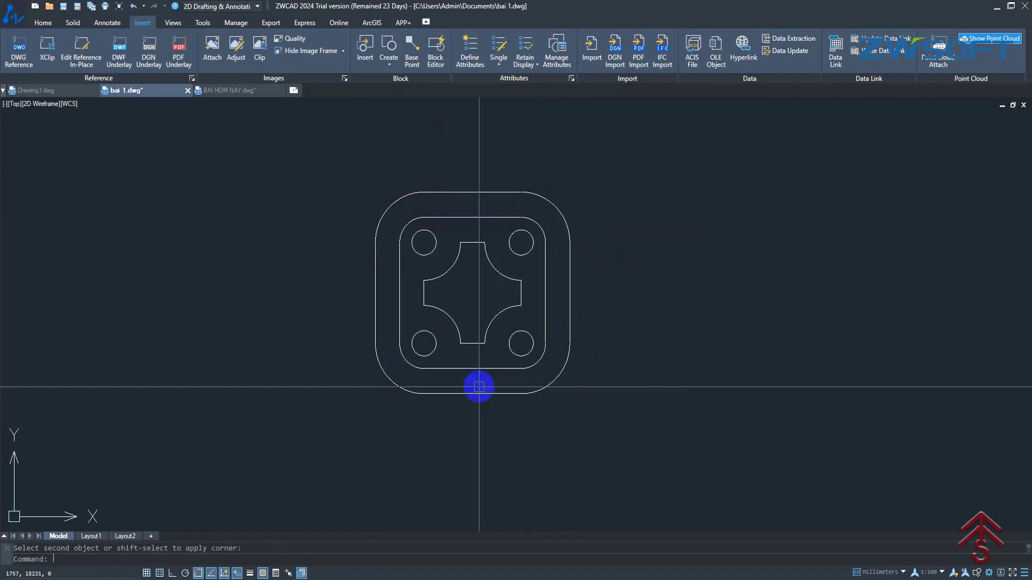
scroll(549, 349, "down", 2)
key("Escape")
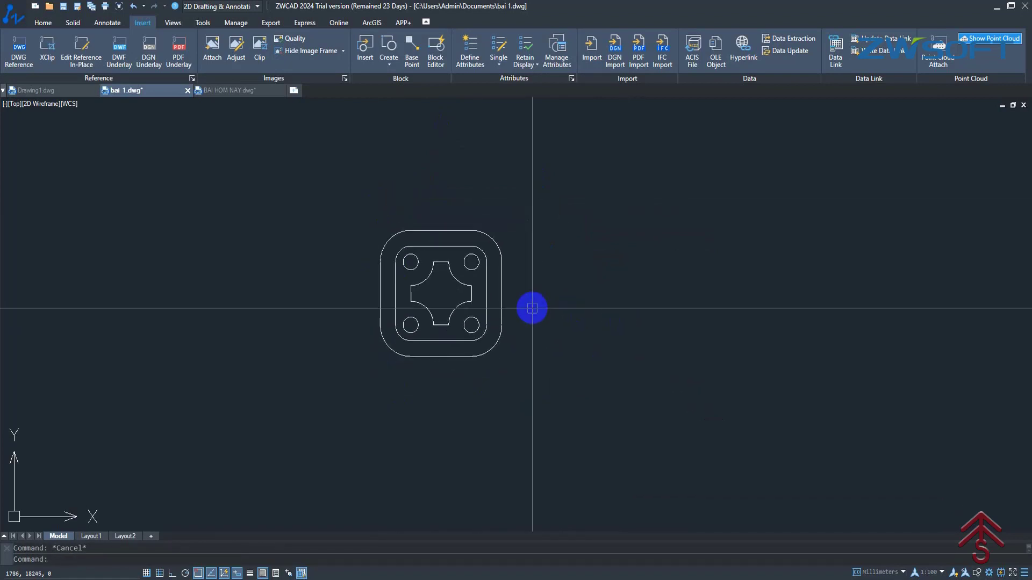
Start a fillet with a radius of 1, then cancel the radius entry.
scroll(534, 309, "down", 10)
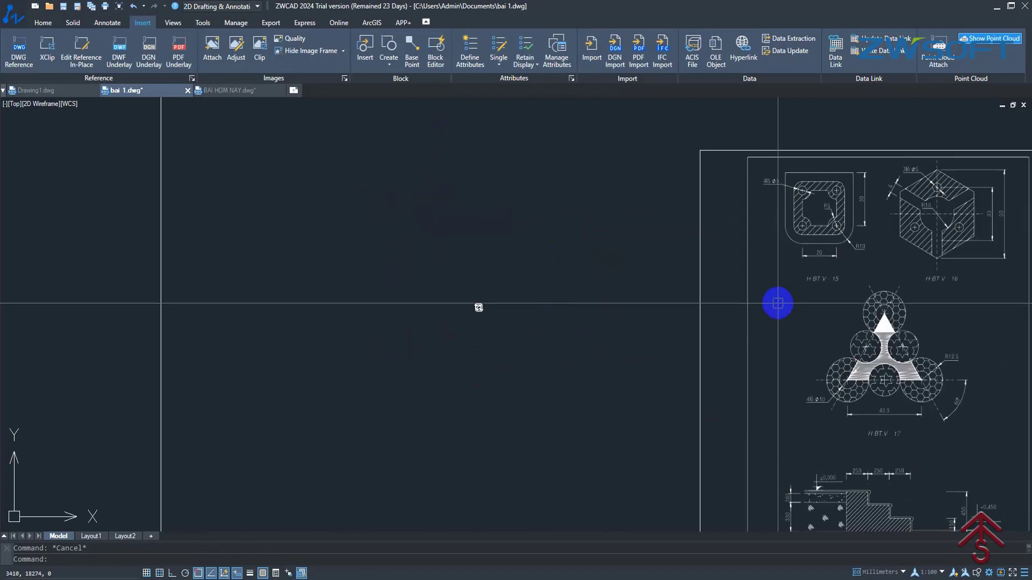
middle_click_drag(709, 310, 371, 303)
scroll(439, 264, "up", 2)
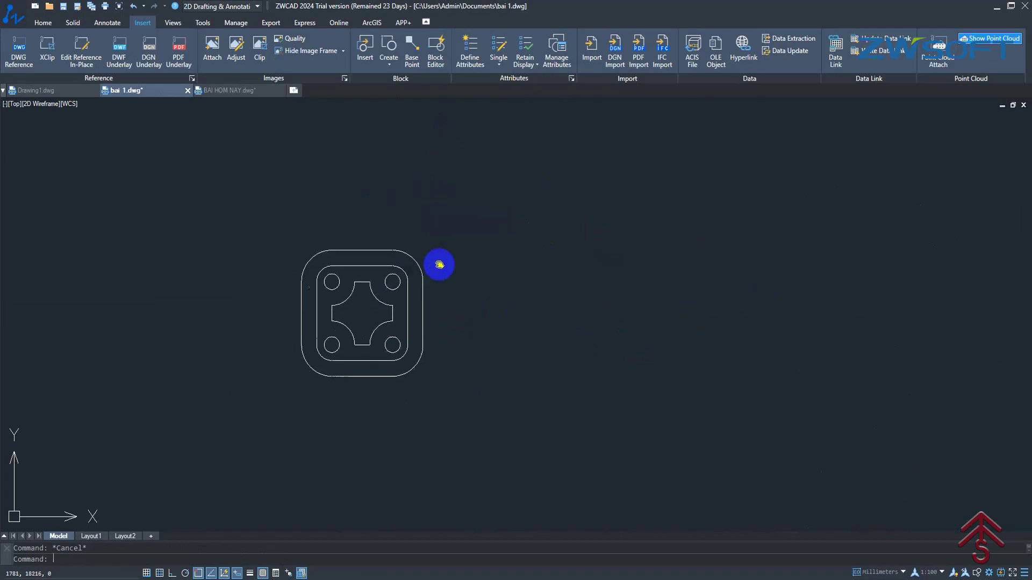
scroll(439, 264, "up", 2)
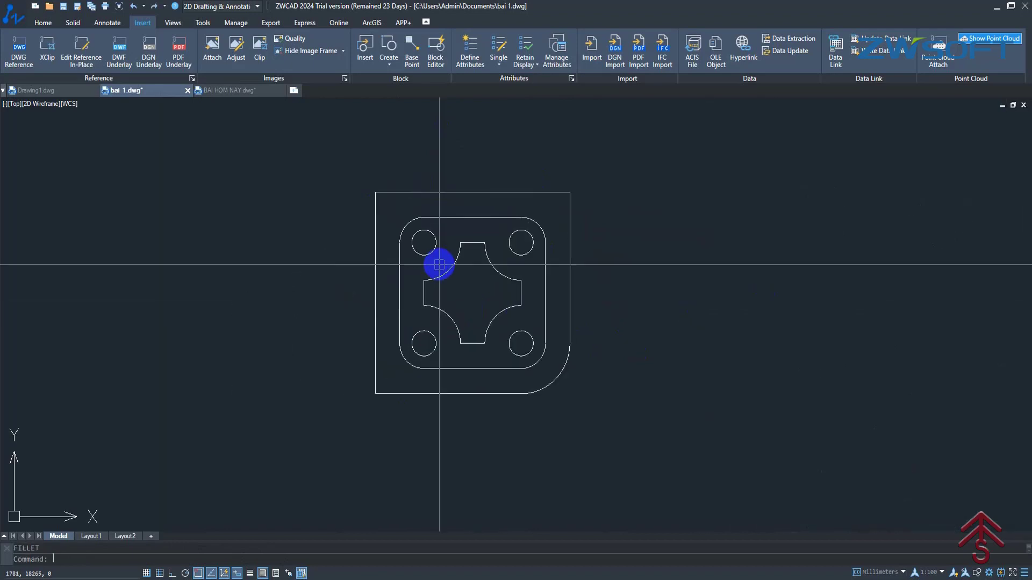
type("f")
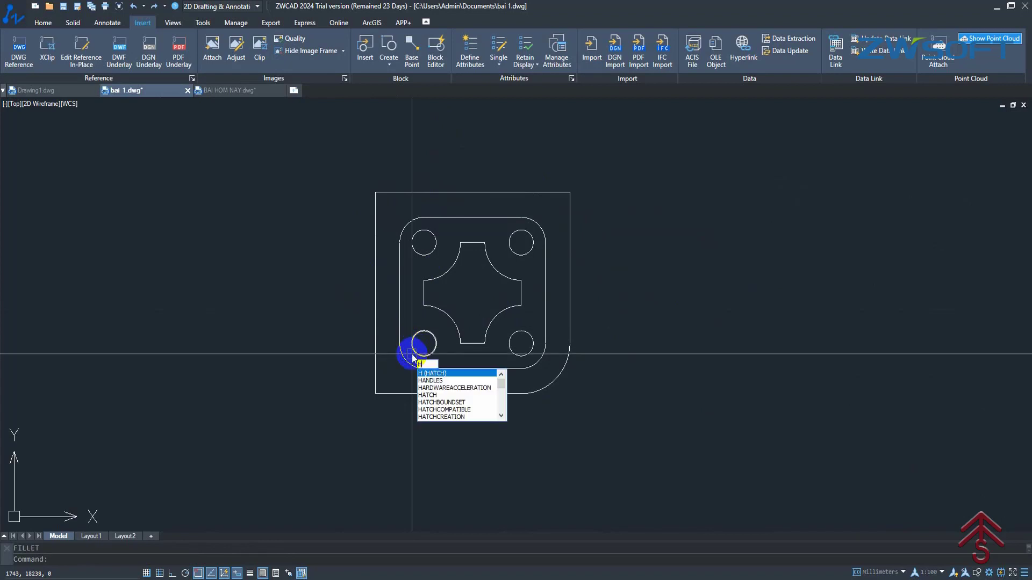
key("Return")
type("r")
key("Return")
type("10")
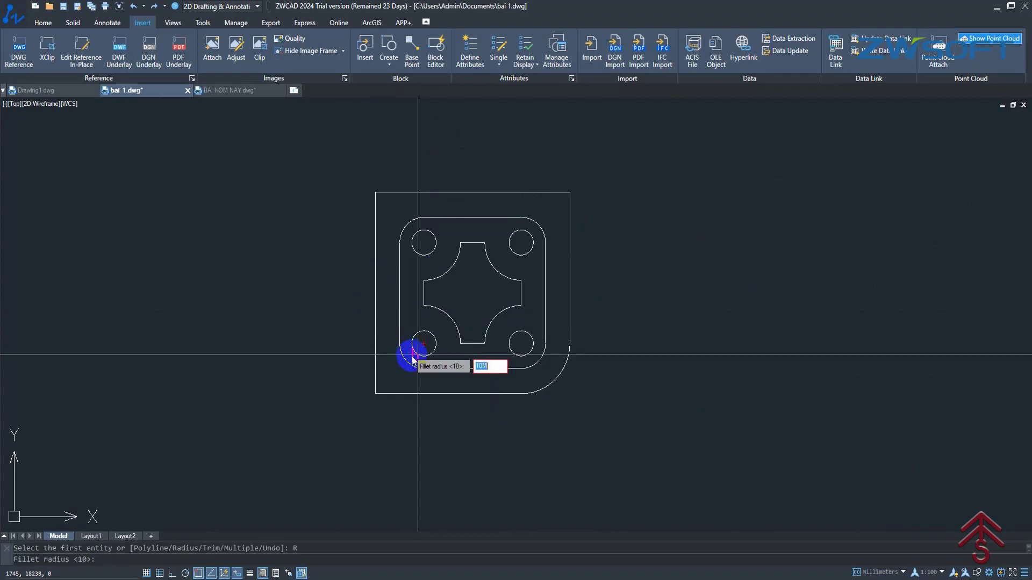
key("Escape")
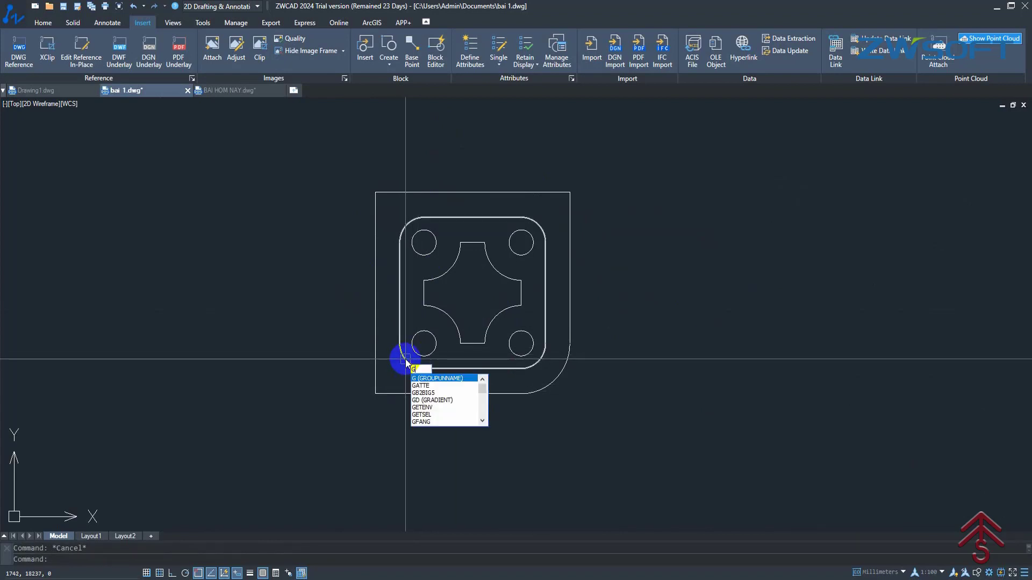
Begin an R10 fillet on the outer outline's bottom-left corner, picking its left edge.
type("f")
key("Return")
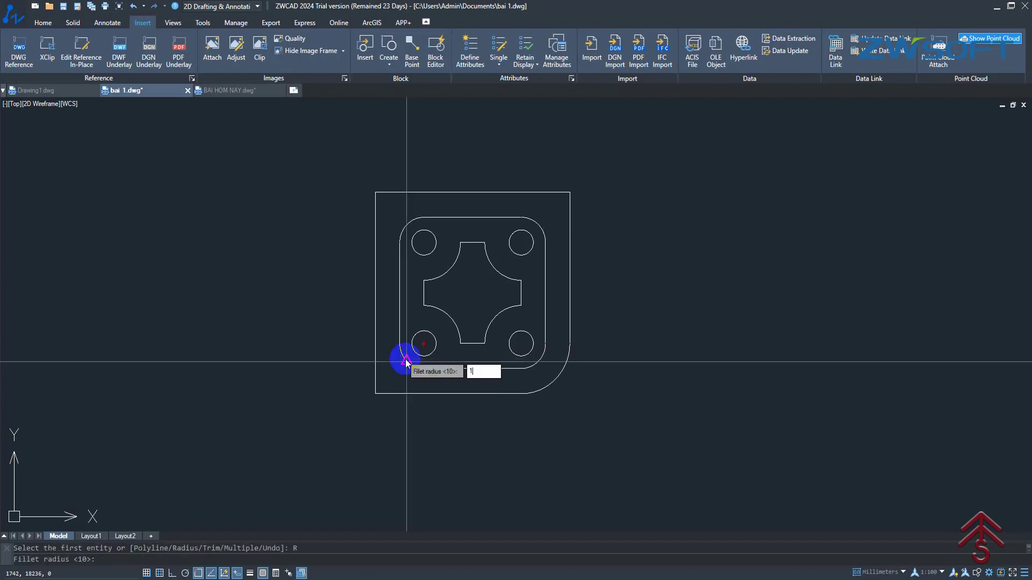
left_click(403, 394)
left_click(375, 356)
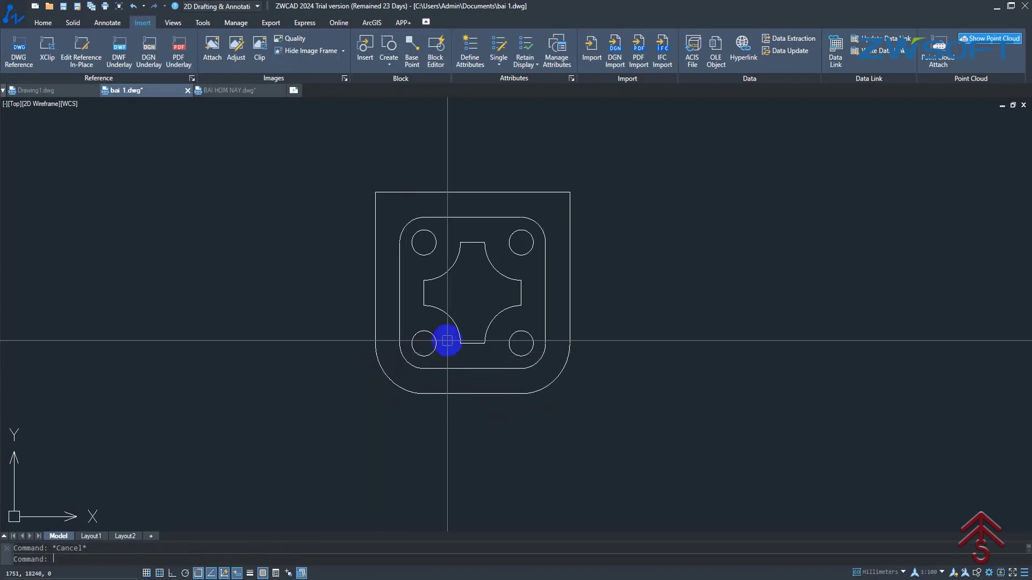
key("Escape")
scroll(536, 311, "down", 8)
scroll(703, 306, "down", 5)
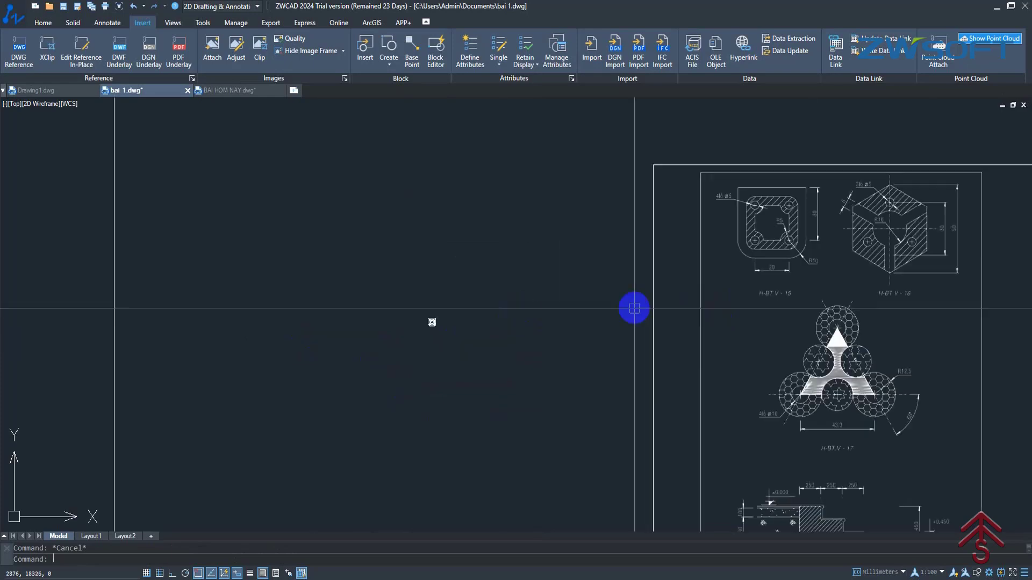
scroll(433, 324, "up", 3)
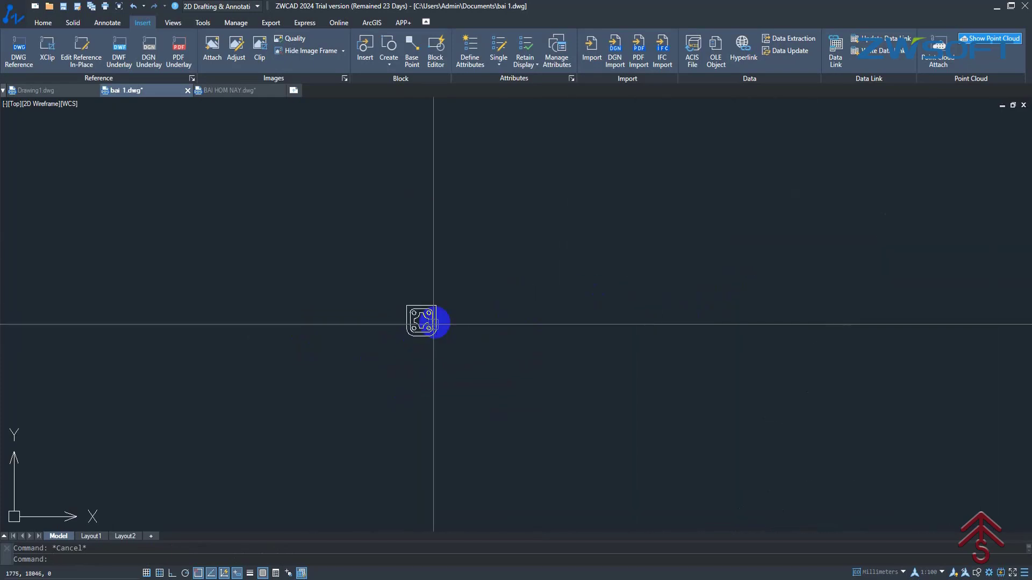
mouse_move(433, 324)
middle_mouse_down()
mouse_move(340, 421)
mouse_move(541, 387)
mouse_move(357, 468)
middle_mouse_up()
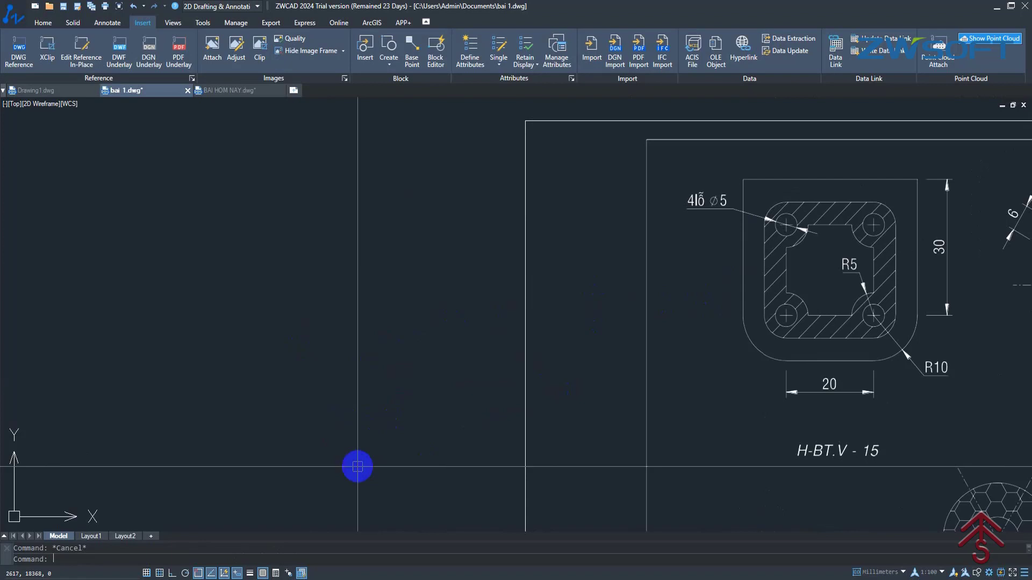
scroll(637, 293, "down", 4)
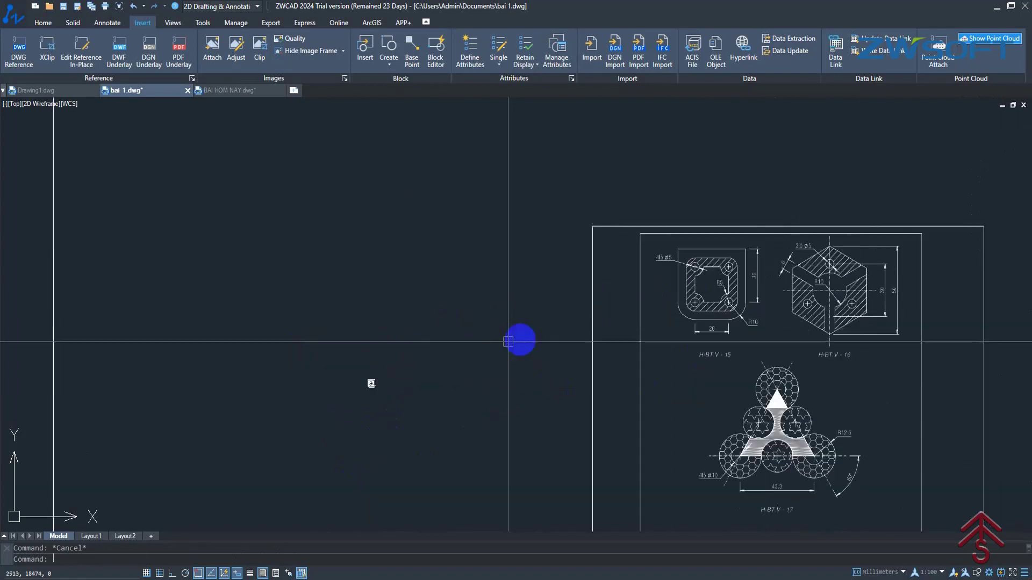
mouse_move(336, 397)
middle_mouse_down()
mouse_move(491, 352)
mouse_move(589, 288)
middle_mouse_up()
scroll(491, 352, "up", 3)
scroll(614, 307, "up", 7)
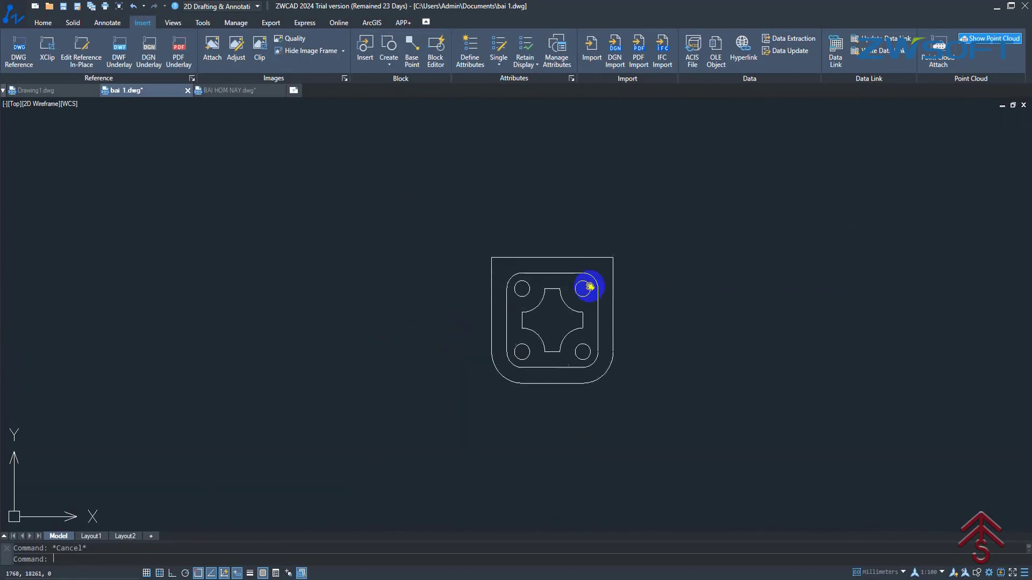
scroll(511, 310, "up", 3)
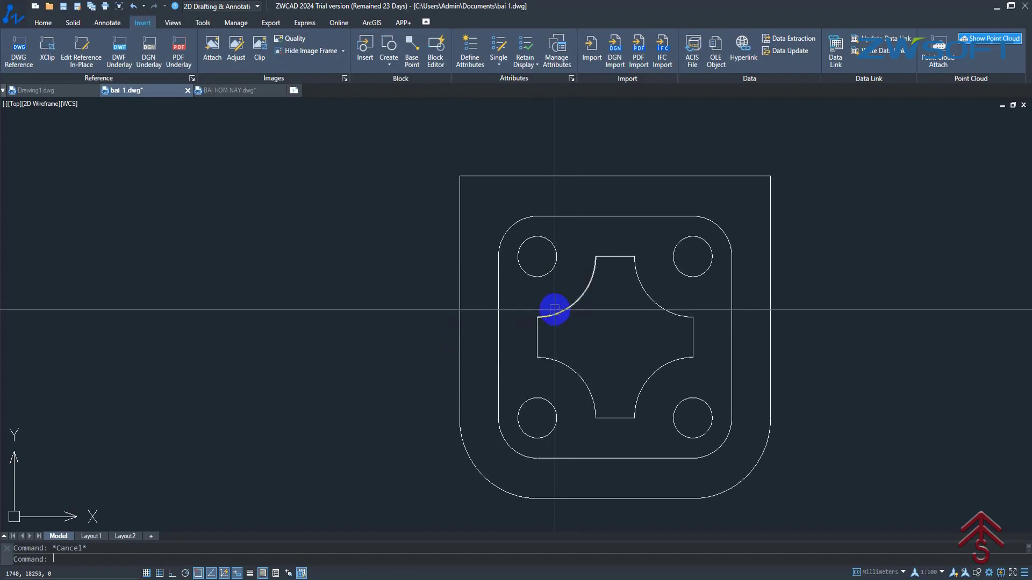
middle_click_drag(555, 309, 472, 336)
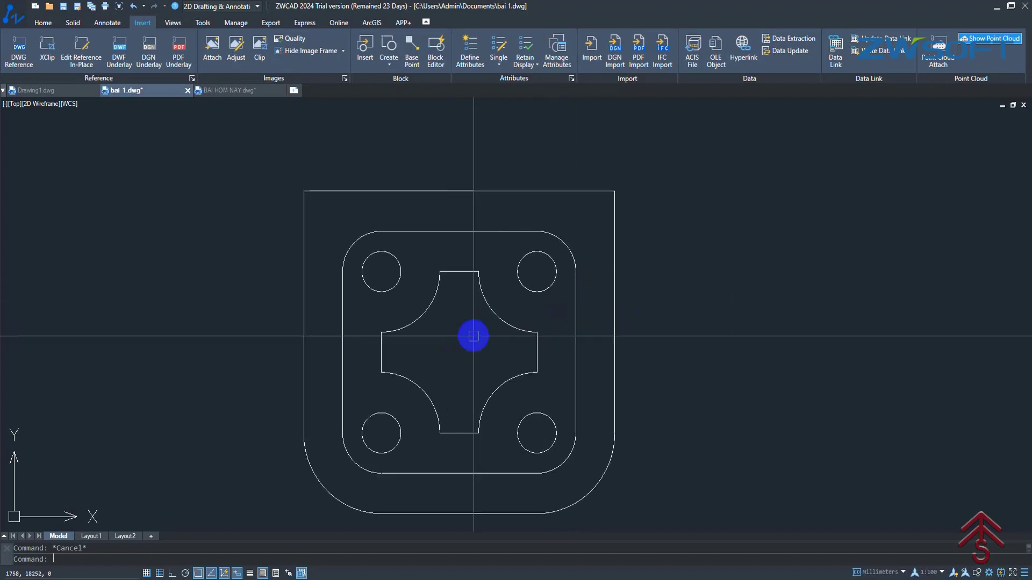
Hatch the region between the inner outline, holes and cross cutout with the ANSI31 pattern.
type("h")
key("Return")
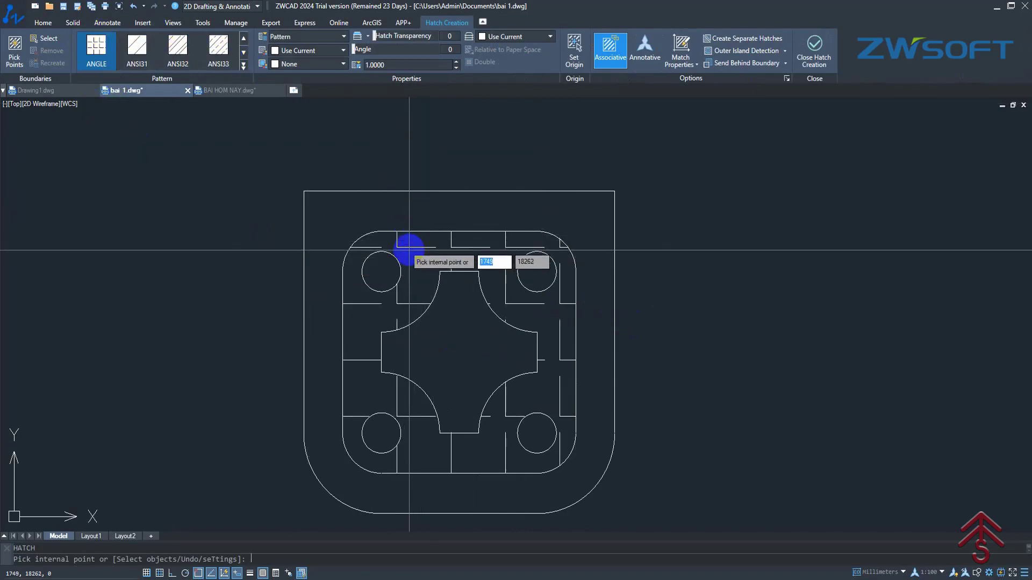
left_click(244, 66)
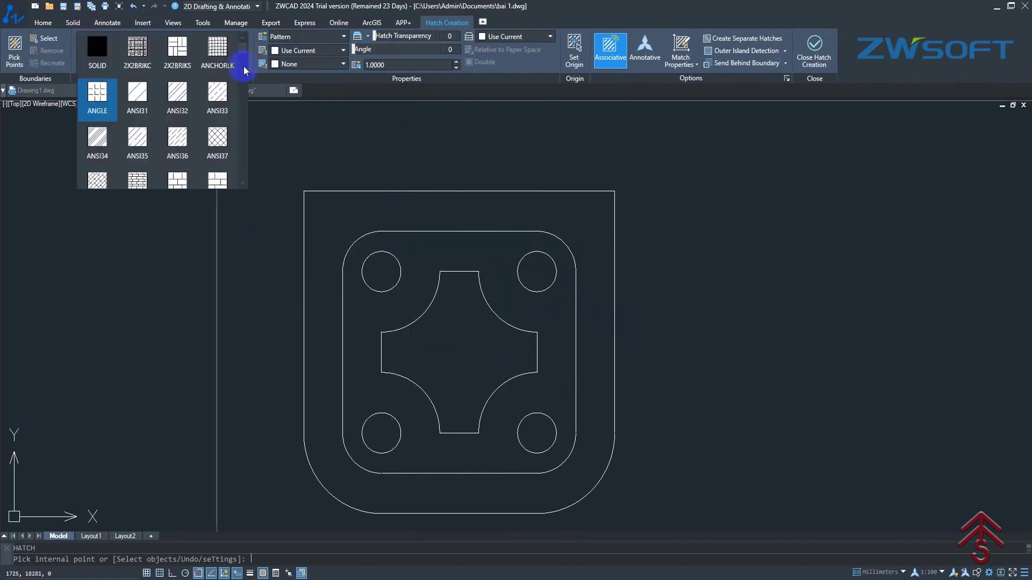
left_click(134, 100)
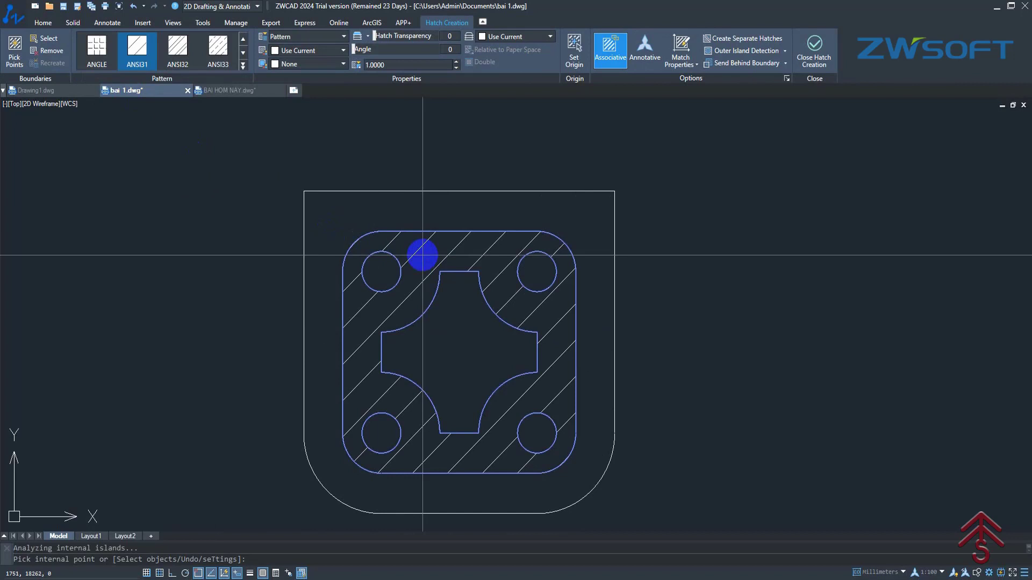
key("Return")
Draw a rectangle to the right of the hatched part.
scroll(748, 313, "down", 4)
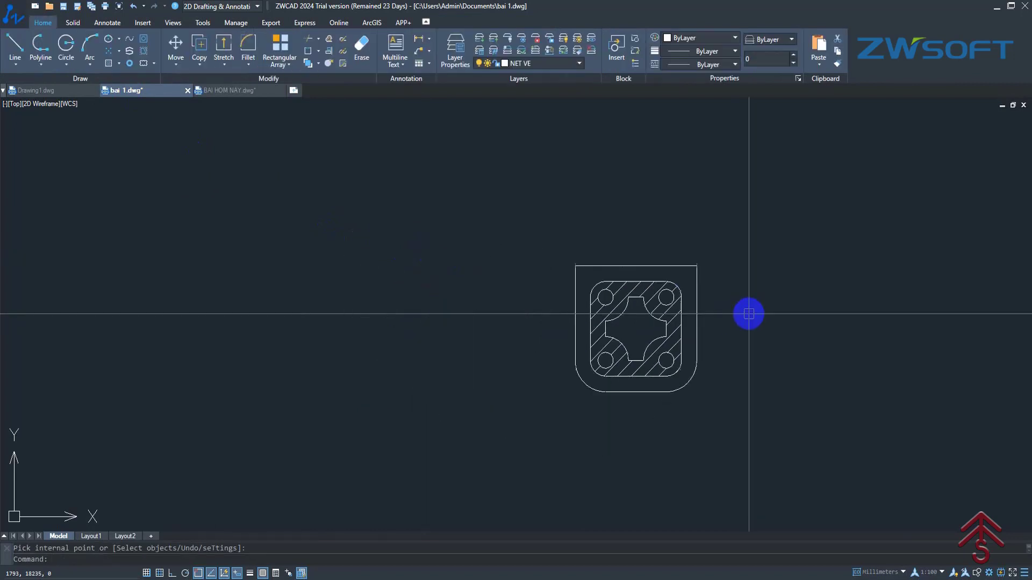
middle_click_drag(749, 313, 585, 322)
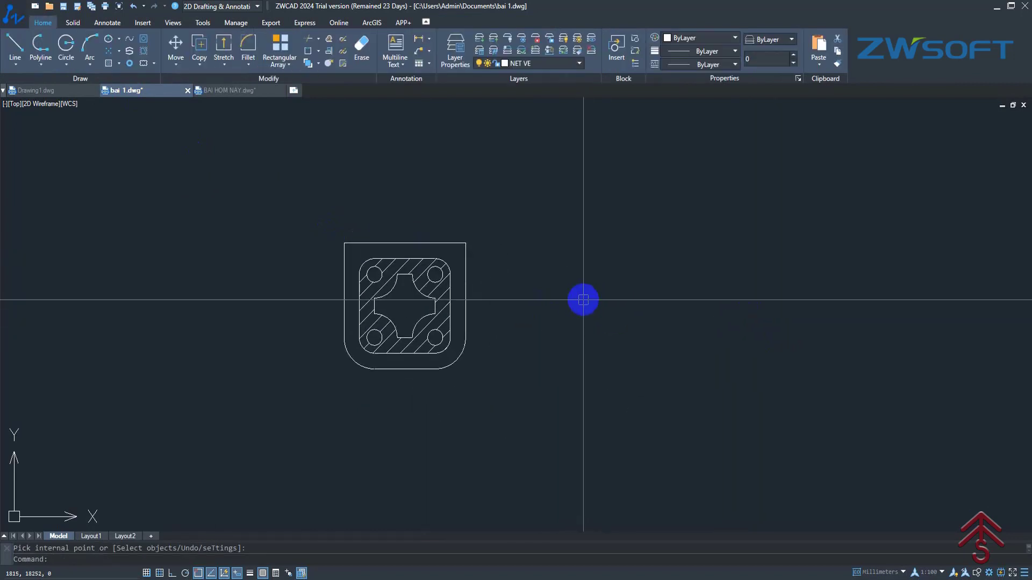
type("rec")
key("Return")
left_click(543, 251)
left_click(711, 383)
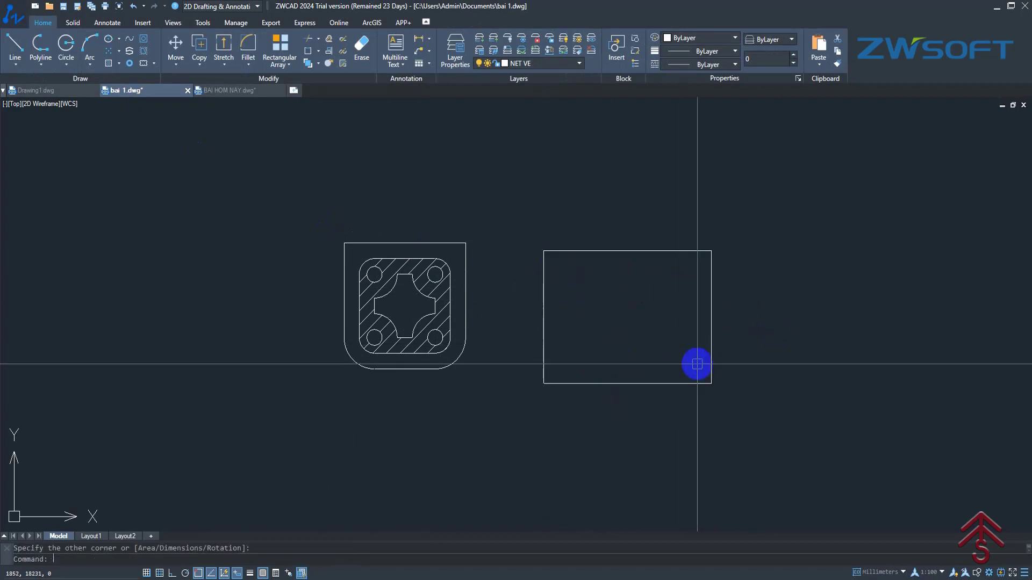
middle_click_drag(665, 333, 594, 333)
key("Escape")
Try hatching the rectangle with the APPIANRN brick pattern, dismiss the scale warning and cancel.
type("h")
key("Return")
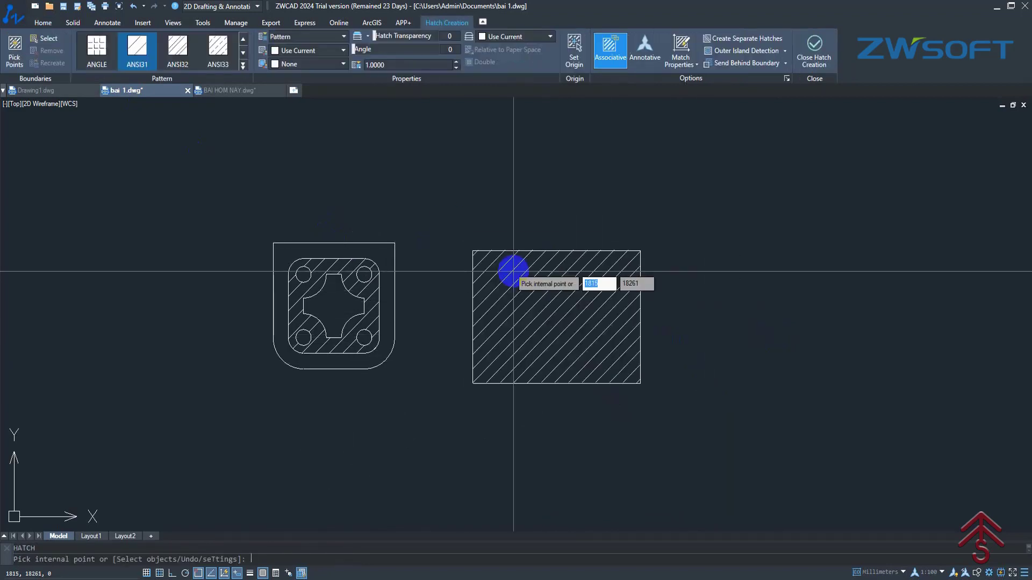
left_click(243, 62)
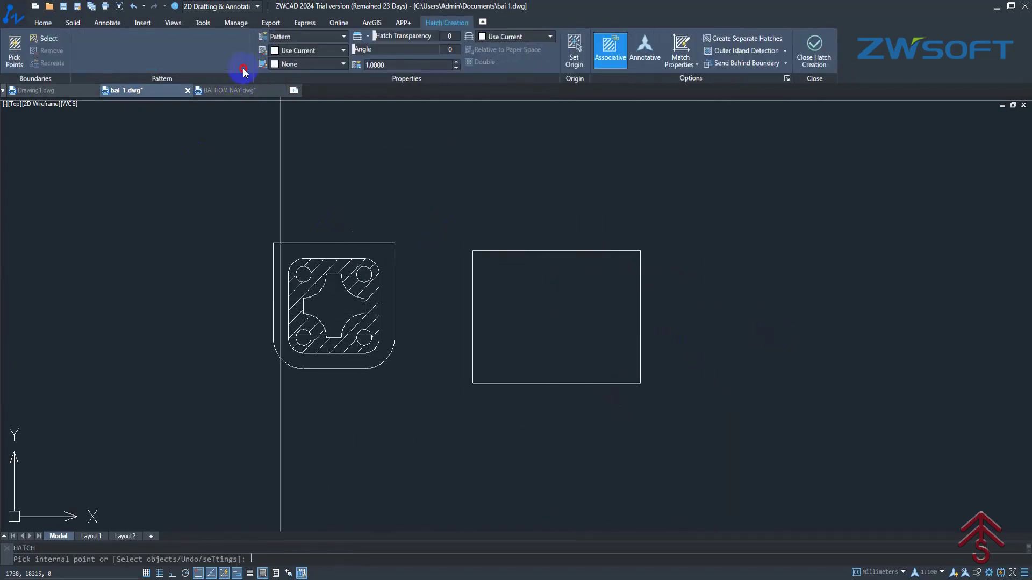
left_click(177, 178)
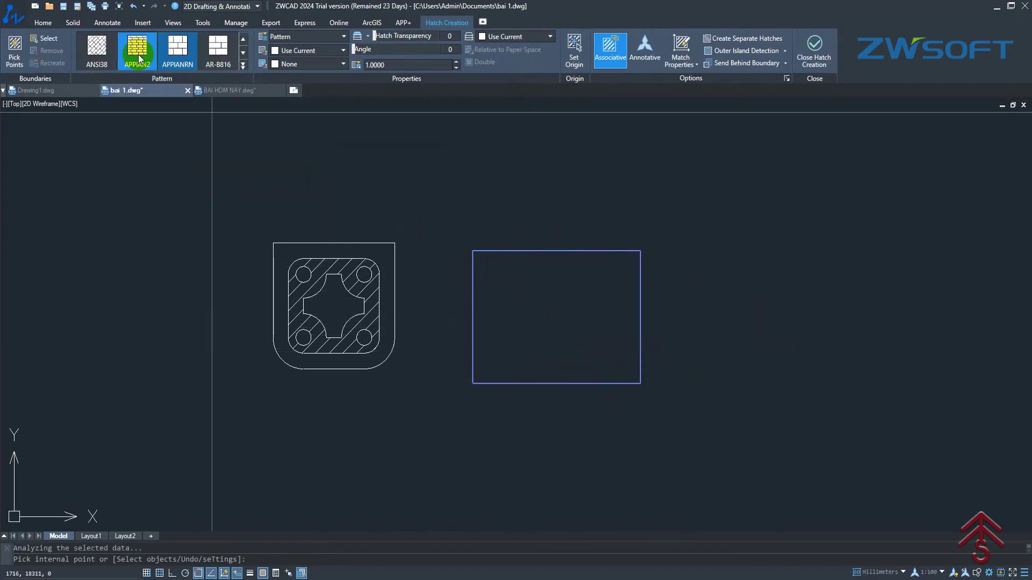
left_click(546, 316)
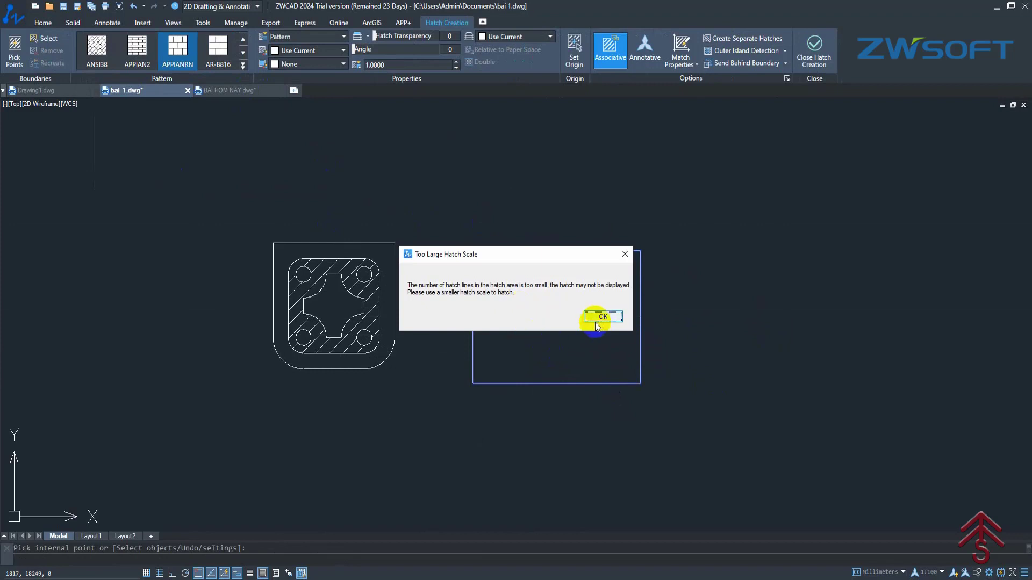
left_click(600, 318)
key("Escape")
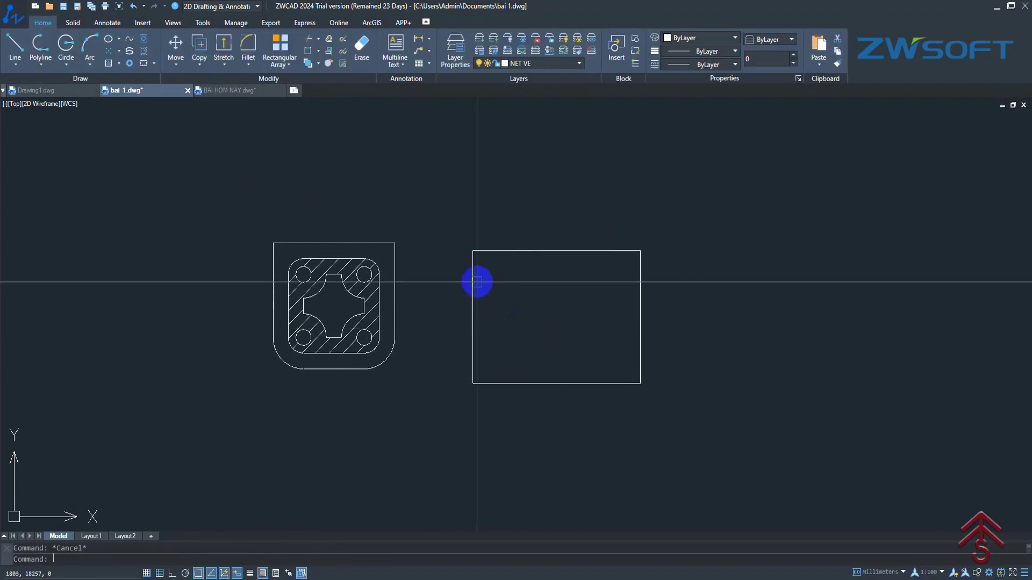
left_click(472, 281)
Fill the rectangle beside the part with an APPIAN2 brick hatch at scale 0.1.
left_click(536, 251)
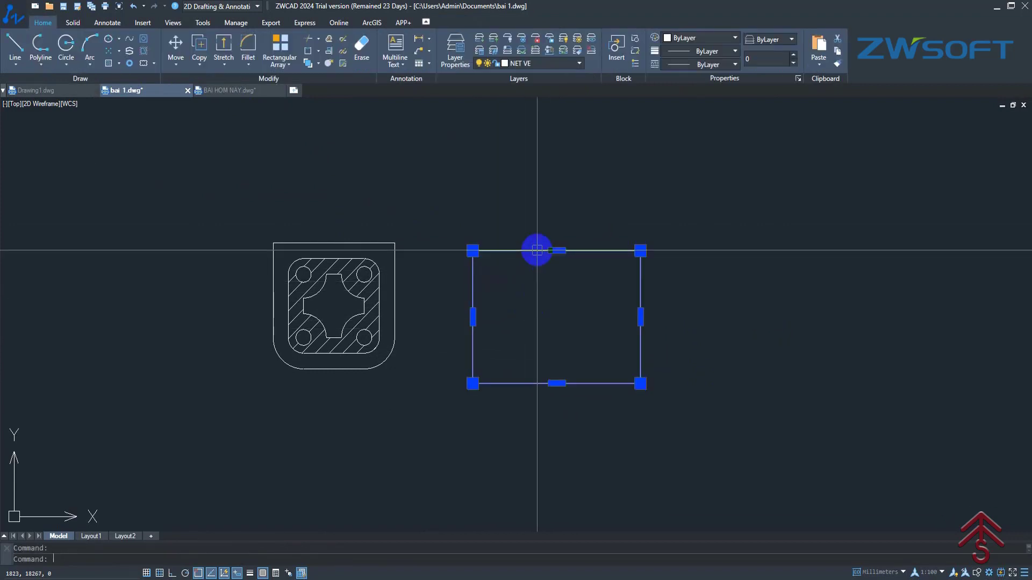
key("Escape")
scroll(531, 268, "down", 4)
type("h")
key("Return")
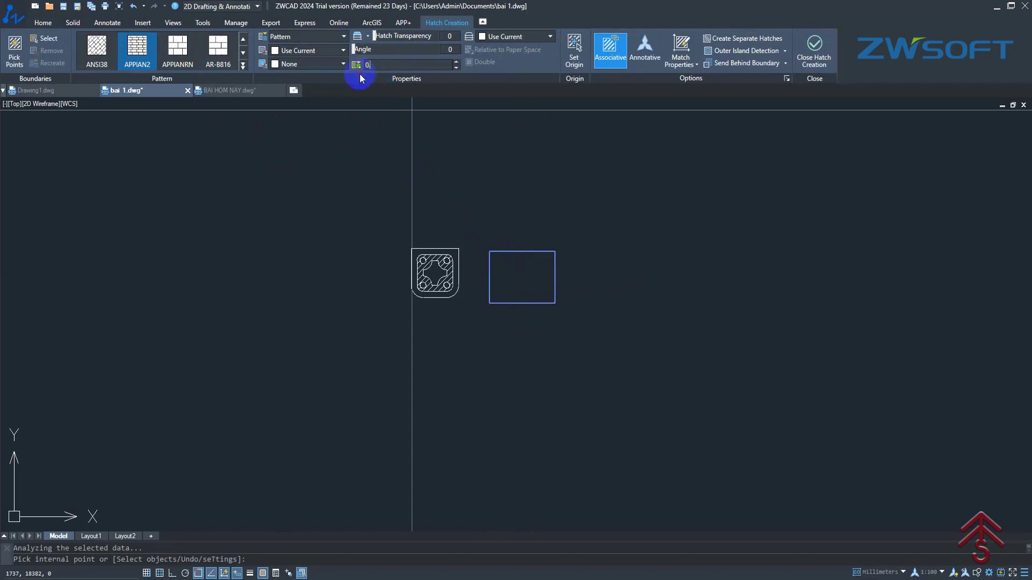
left_click(509, 207)
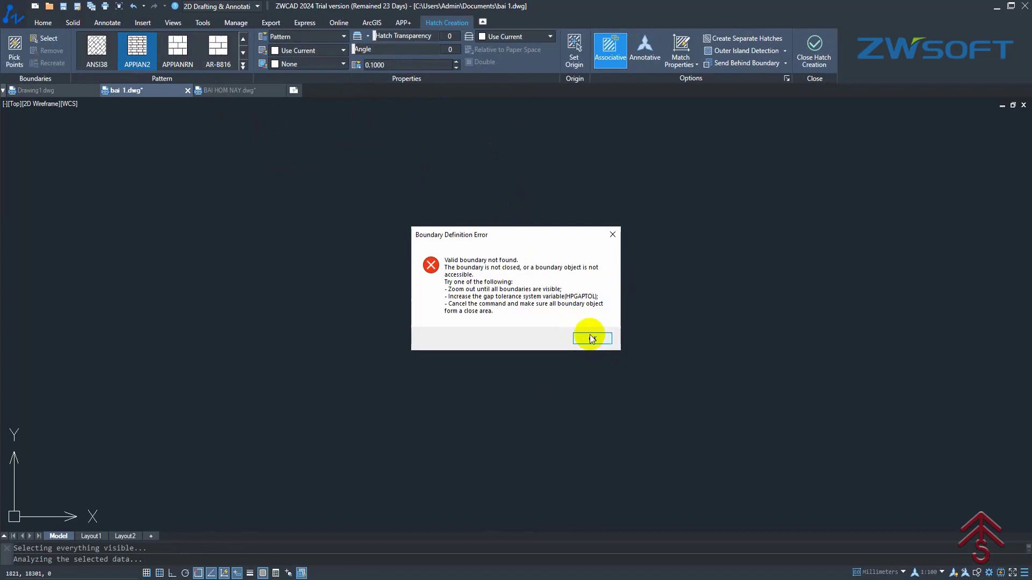
left_click(591, 338)
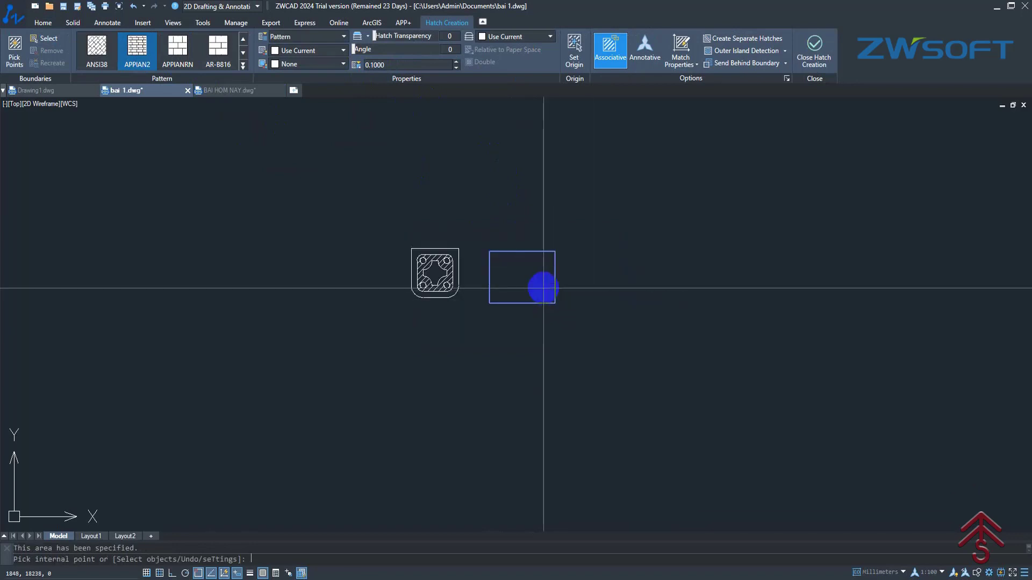
key("Return")
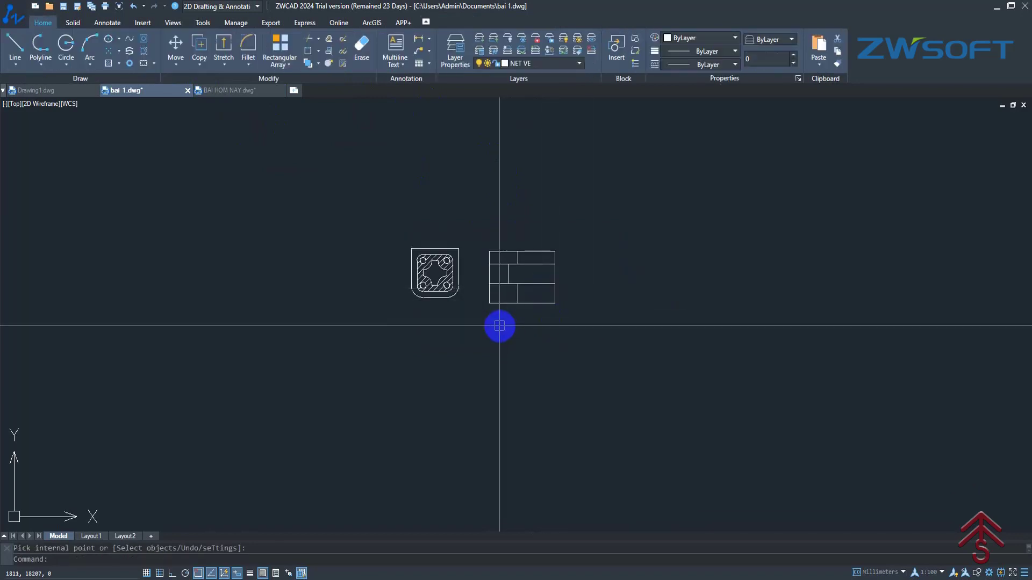
Reduce the rectangle's brick hatch scale to 0.05 for smaller bricks.
middle_click_drag(500, 326, 491, 346)
left_click(503, 308)
type("0.05")
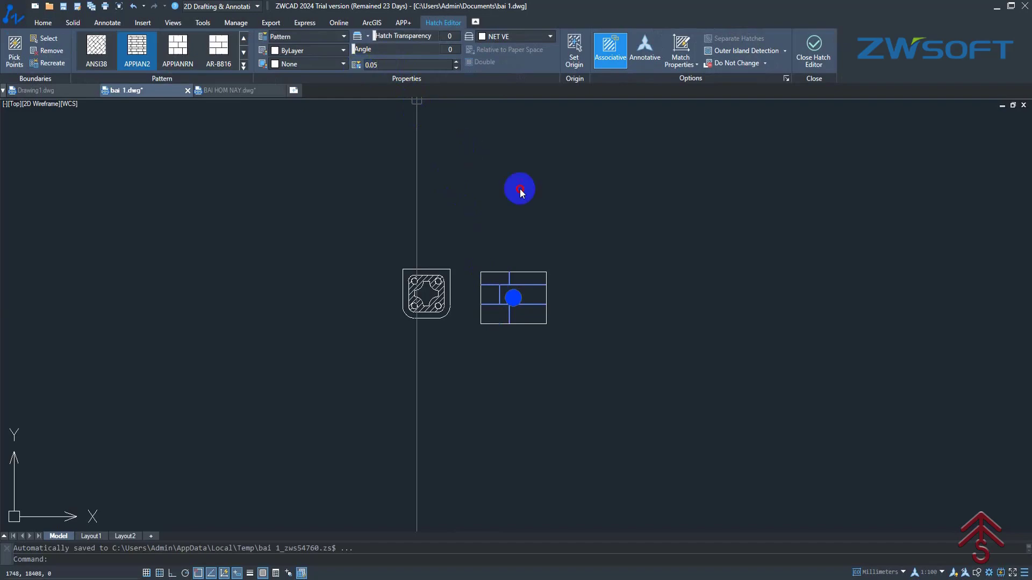
left_click(520, 190)
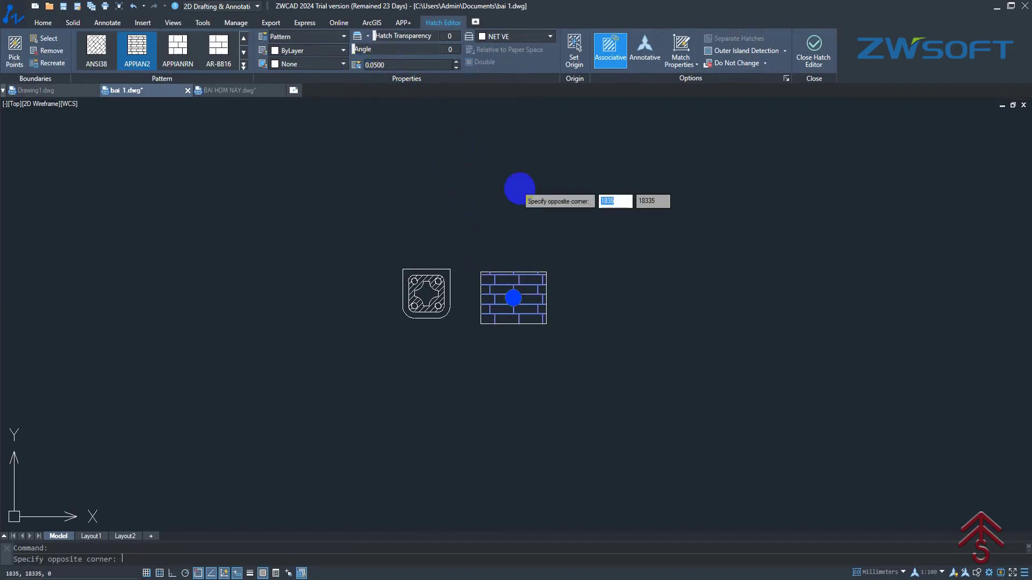
key("Escape")
Change the part's diagonal ANSI31 hatch scale from 1 to 0.5.
scroll(490, 262, "down", 3)
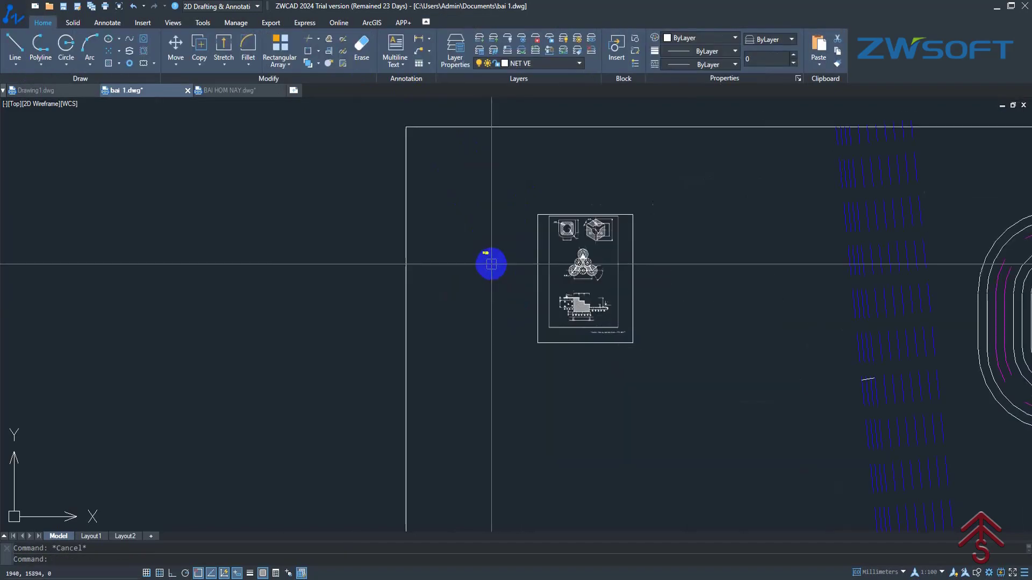
scroll(494, 269, "down", 3)
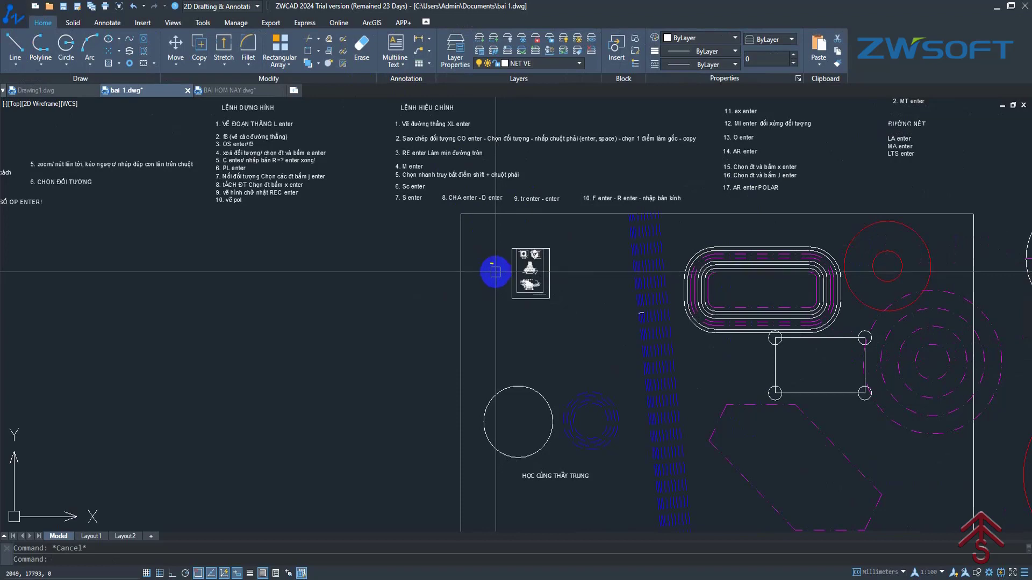
scroll(491, 268, "up", 5)
scroll(445, 177, "up", 3)
scroll(409, 247, "up", 3)
scroll(414, 269, "up", 3)
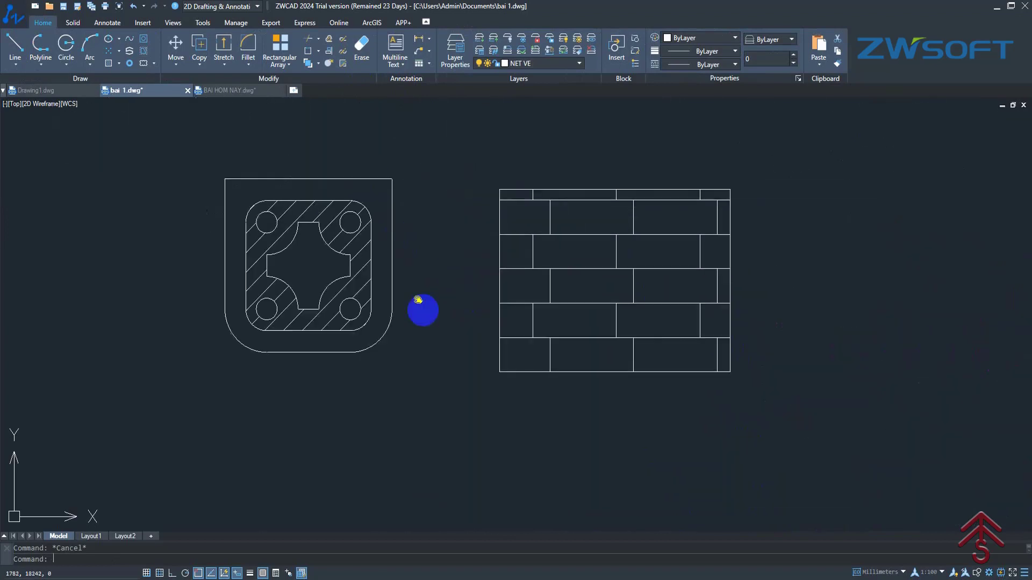
scroll(422, 306, "up", 2)
left_click(312, 235)
left_click(311, 88)
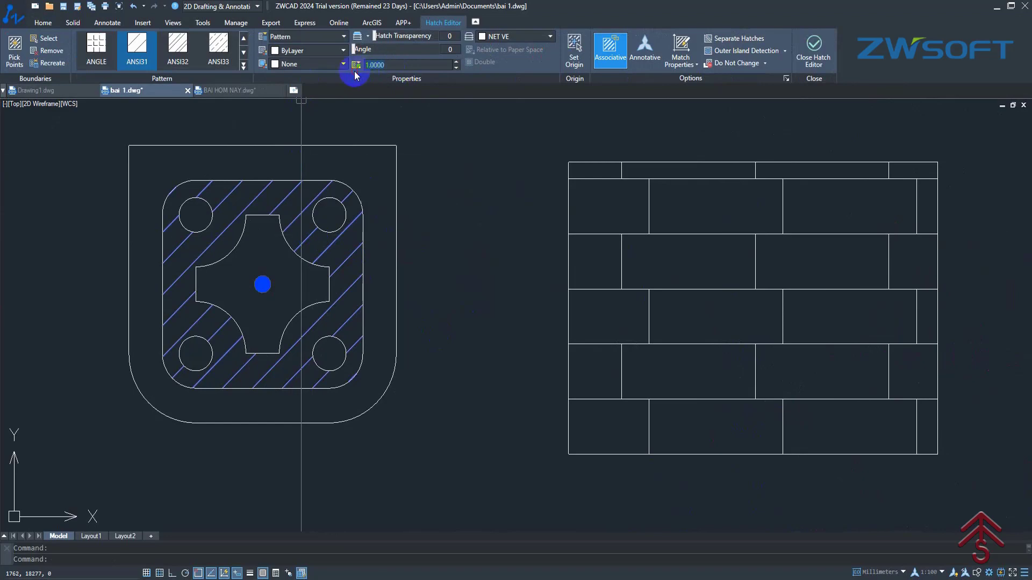
key("Return")
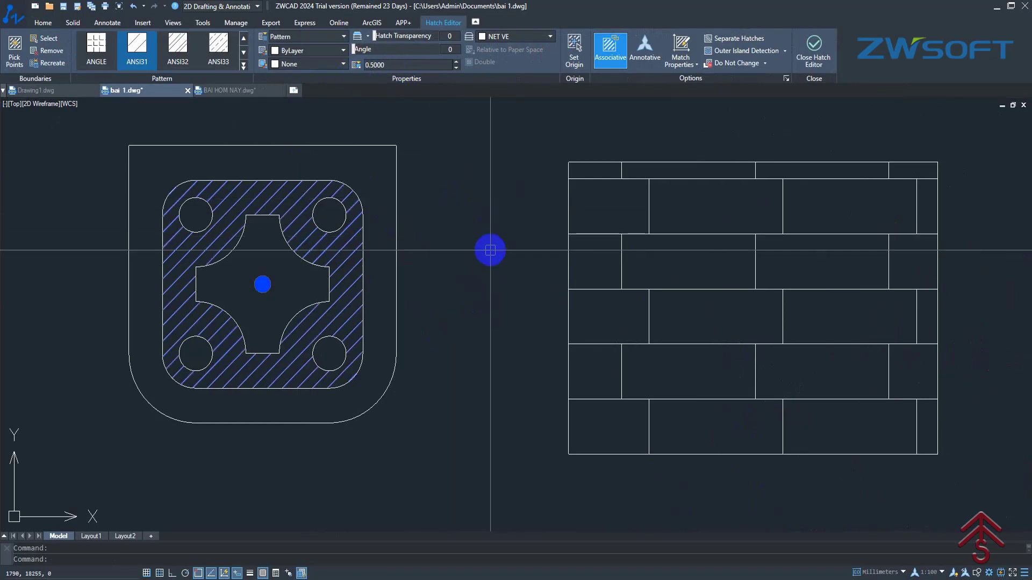
key("Escape")
Check the brick hatch's scale in the rectangle, then zoom the view.
scroll(490, 247, "down", 2)
left_click(562, 271)
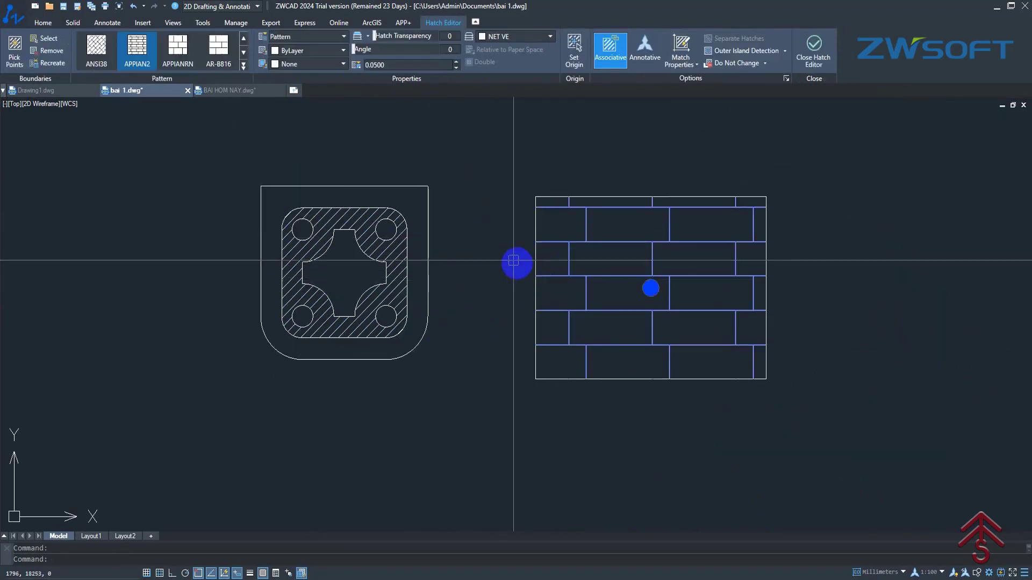
scroll(516, 258, "down", 3)
key("Escape")
scroll(509, 257, "down", 5)
scroll(509, 258, "down", 3)
scroll(606, 304, "down", 2)
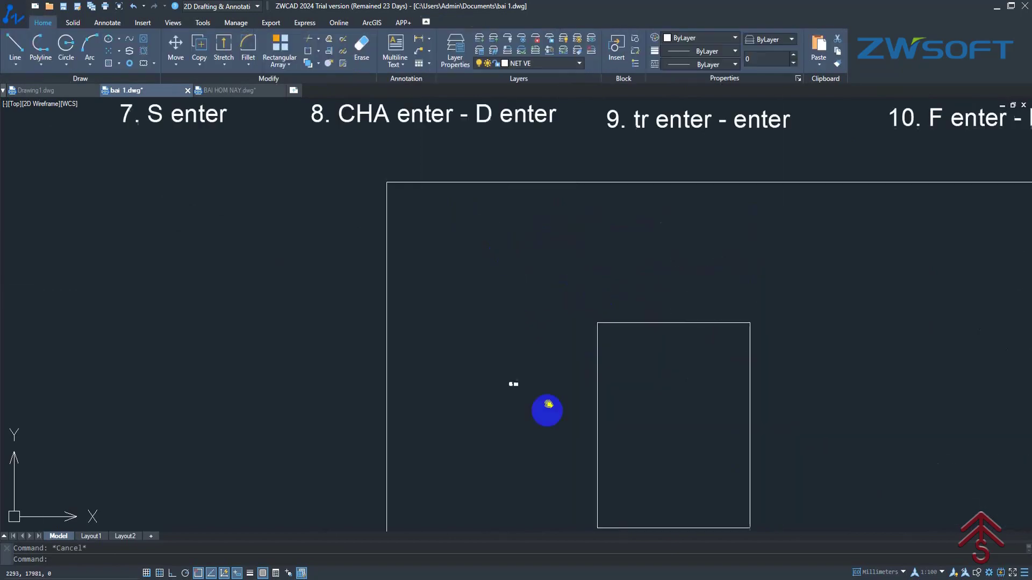
scroll(546, 410, "down", 2)
scroll(490, 325, "up", 1)
scroll(416, 180, "down", 1)
scroll(529, 208, "up", 1)
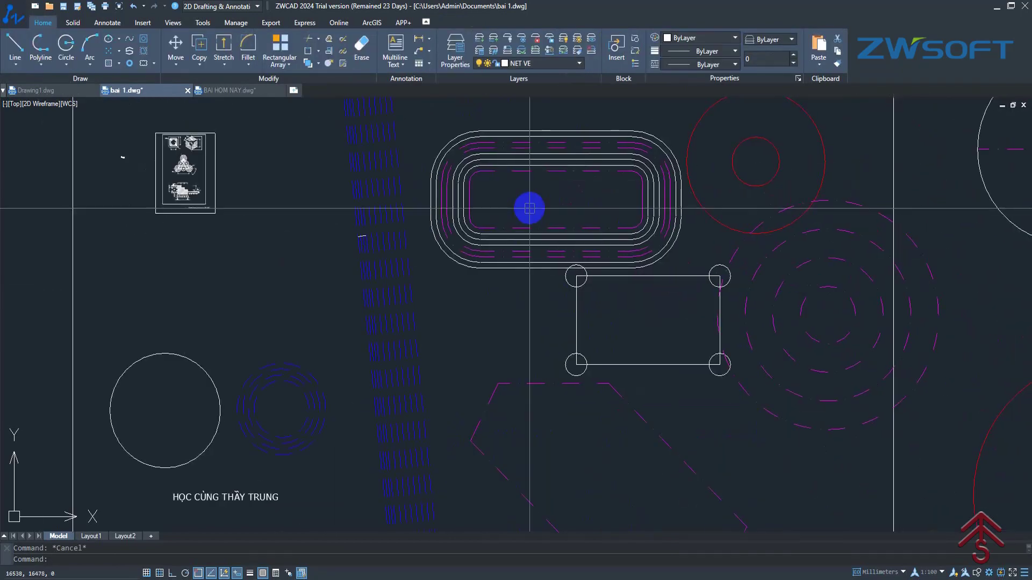
Hatch the inner rounded slot with the APPIAN2 brick pattern at scale 10.
type("h")
key("Return")
left_click(531, 183)
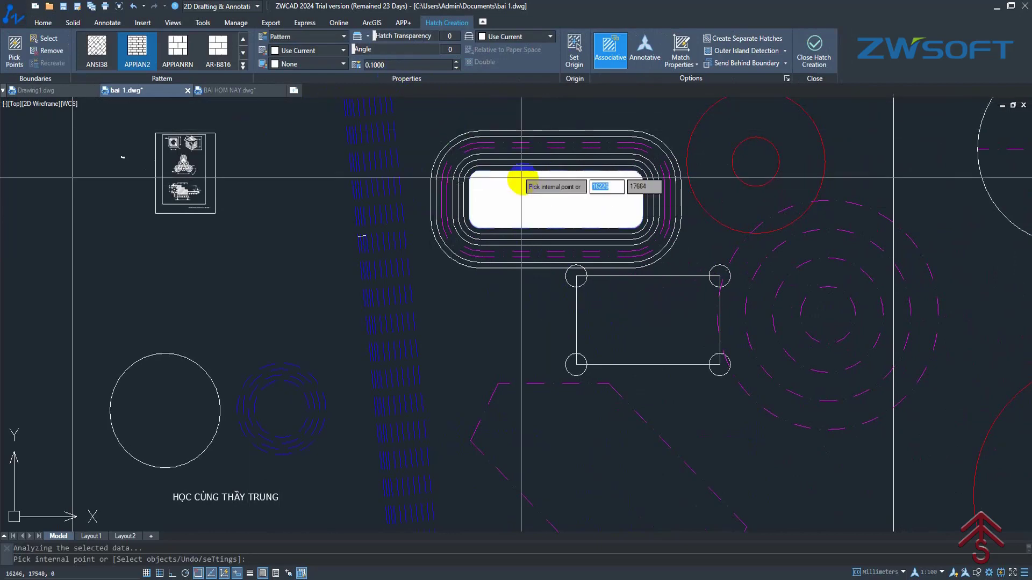
left_click(535, 185)
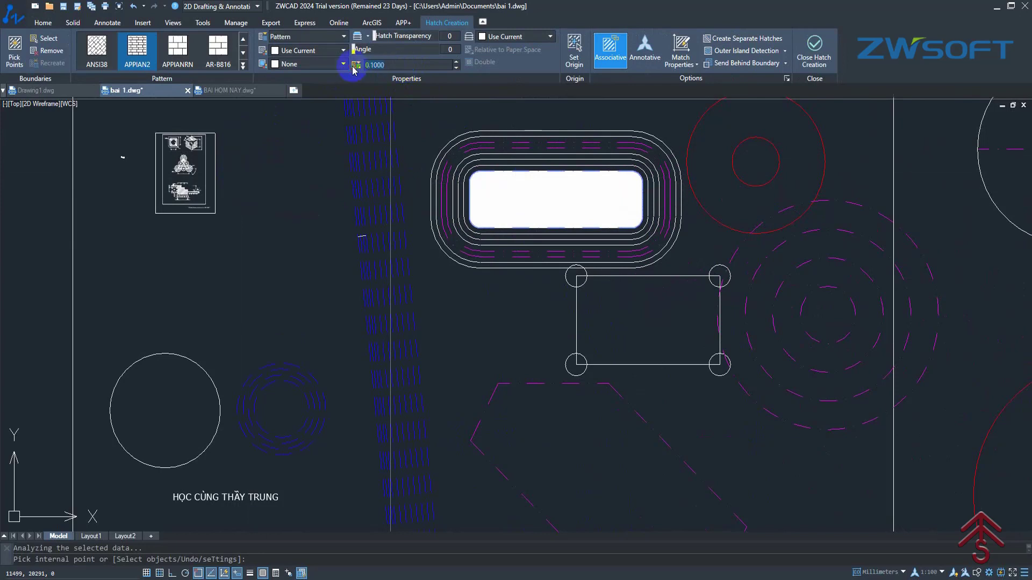
key("Return")
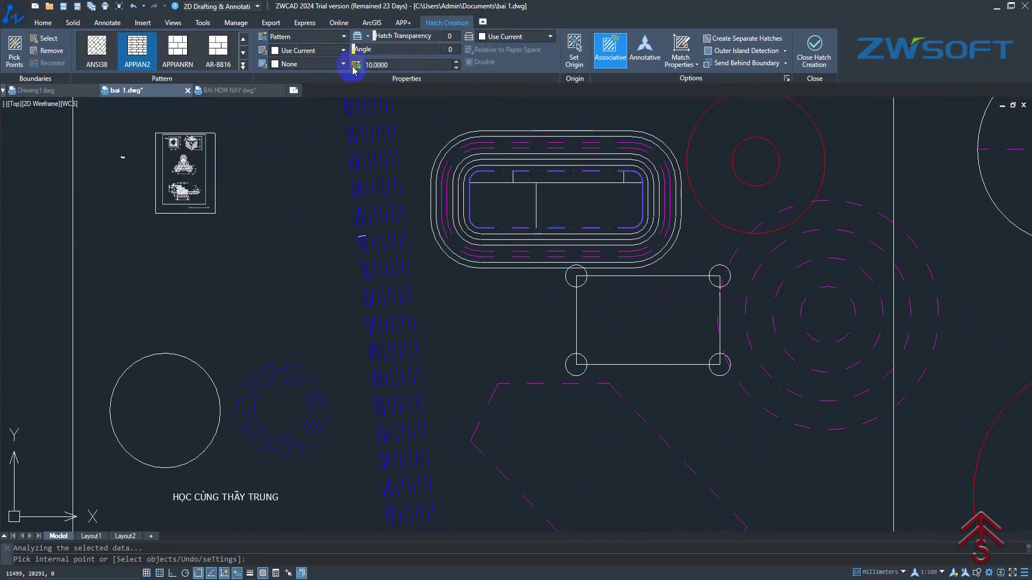
key("Escape")
Change the slot's brick hatch scale to 1.
key("space")
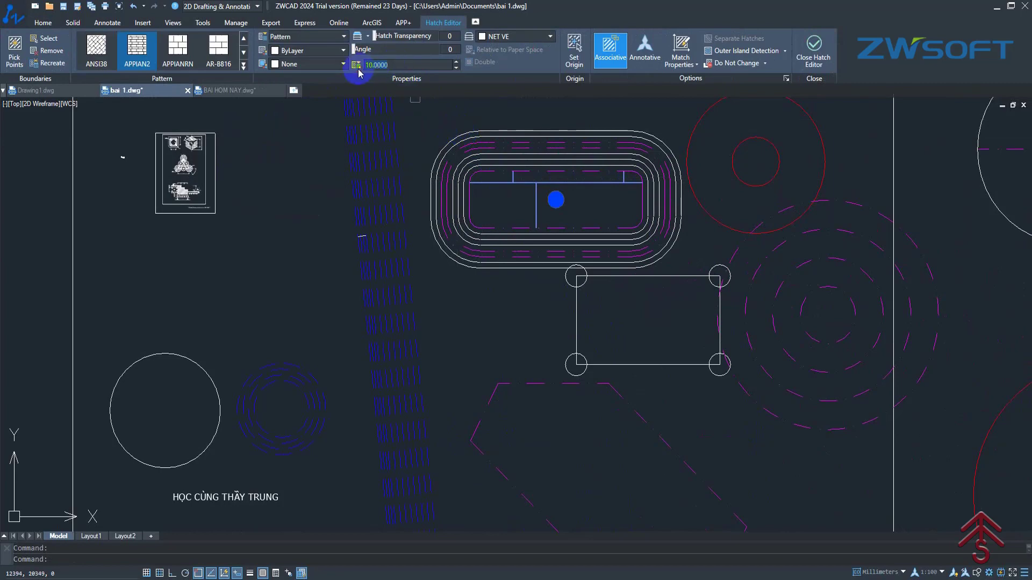
type("1")
key("Return")
key("Escape")
scroll(518, 189, "up", 5)
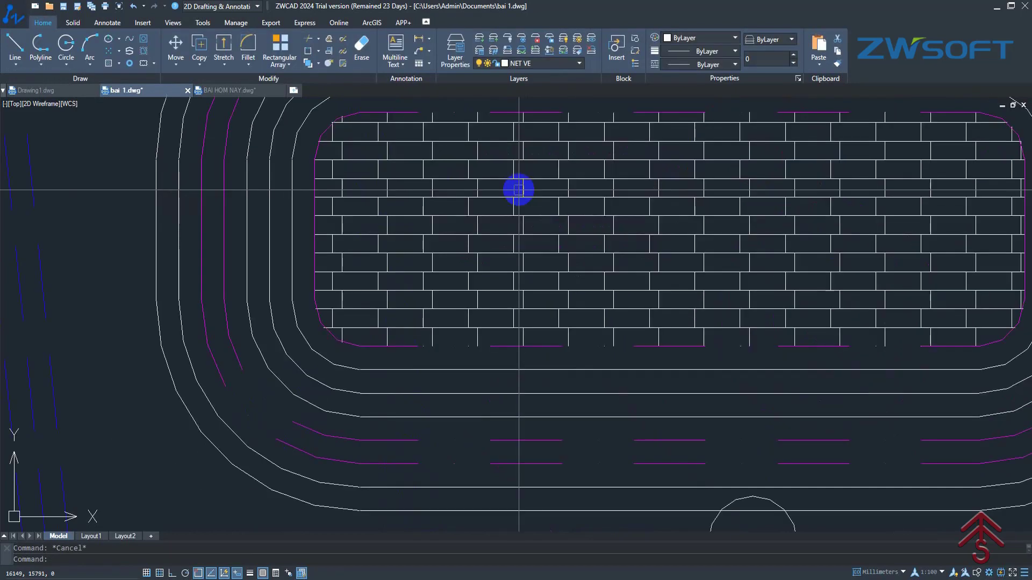
scroll(519, 189, "down", 3)
left_click(545, 193)
scroll(548, 225, "down", 3)
scroll(552, 276, "down", 1)
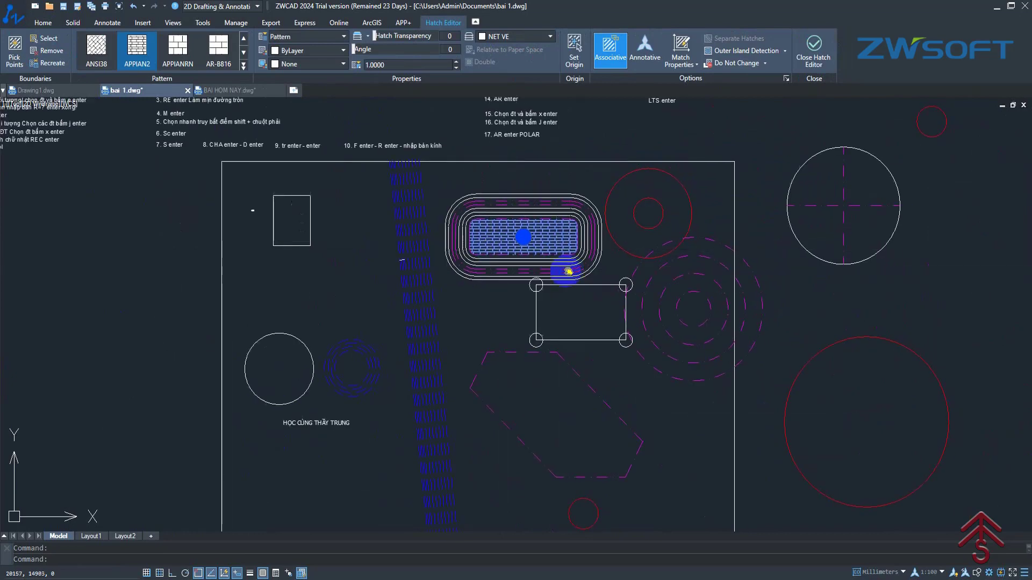
scroll(507, 247, "down", 1)
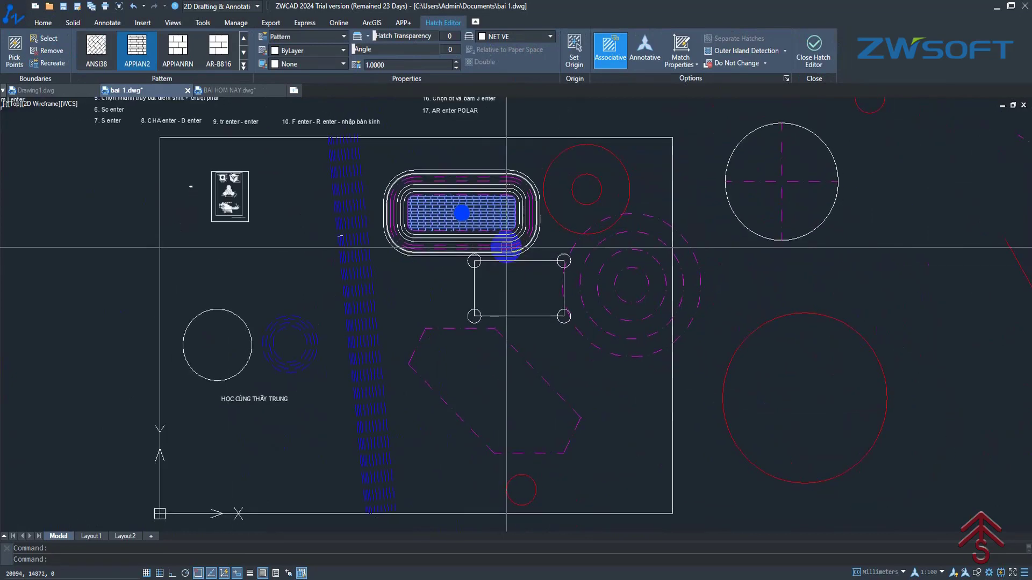
scroll(506, 247, "down", 2)
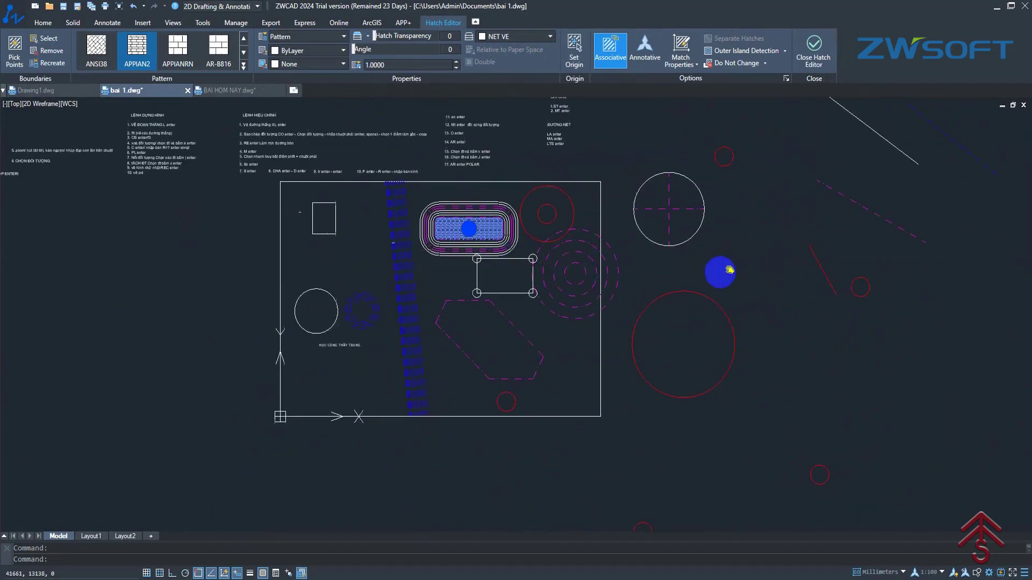
middle_click_drag(385, 272, 456, 261)
scroll(457, 261, "up", 5)
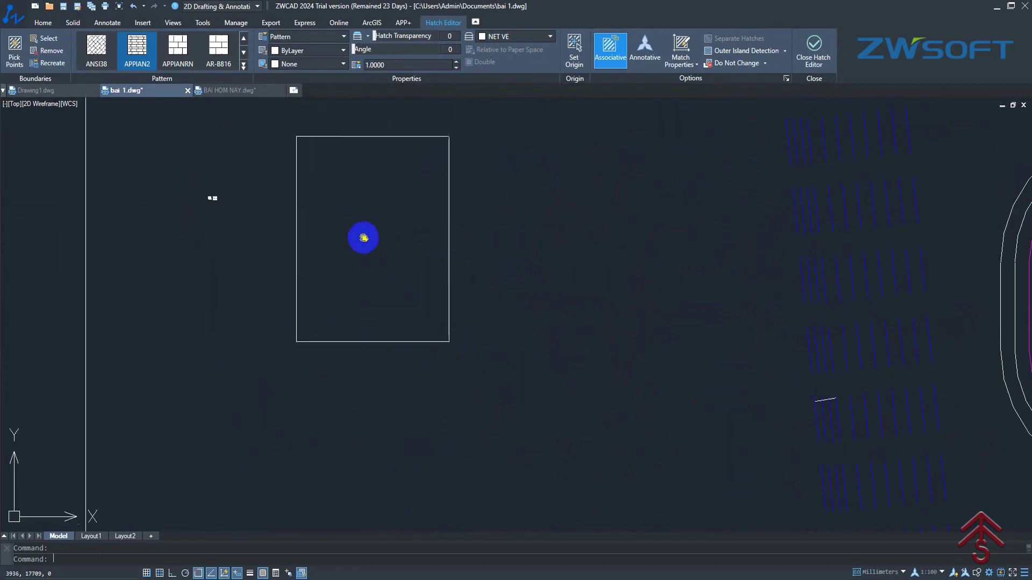
scroll(363, 237, "up", 3)
middle_click_drag(363, 238, 379, 381)
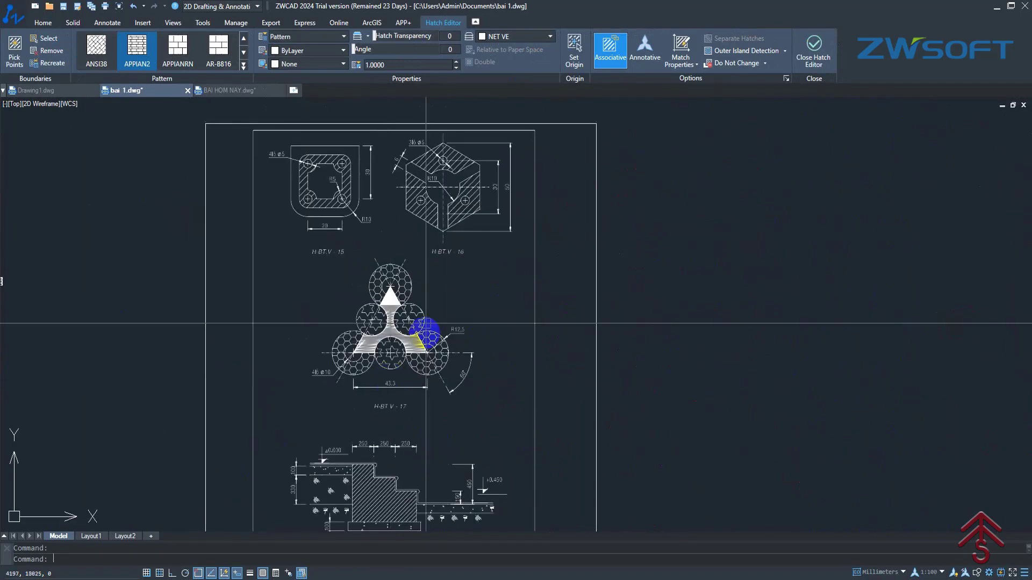
scroll(507, 206, "down", 2)
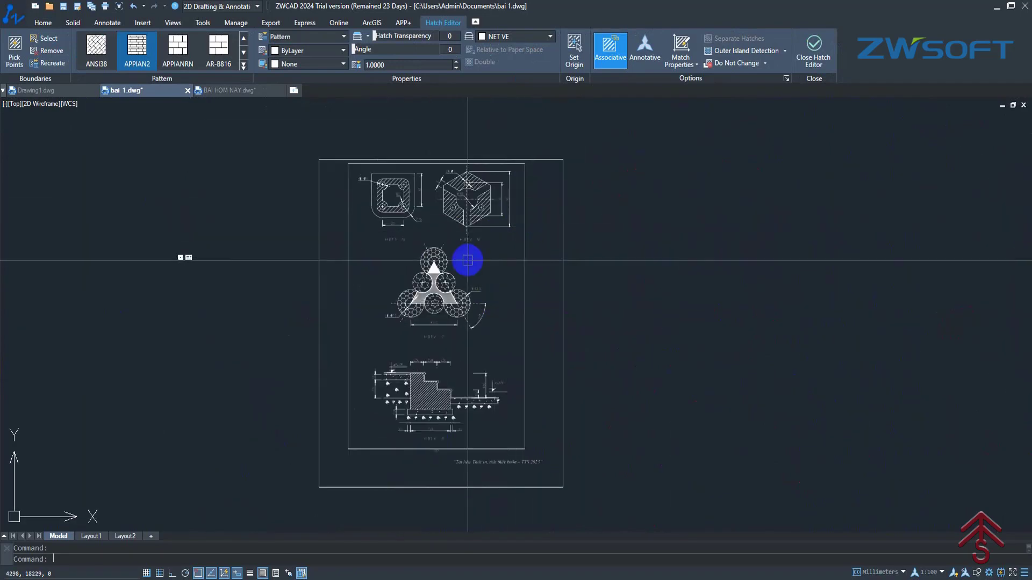